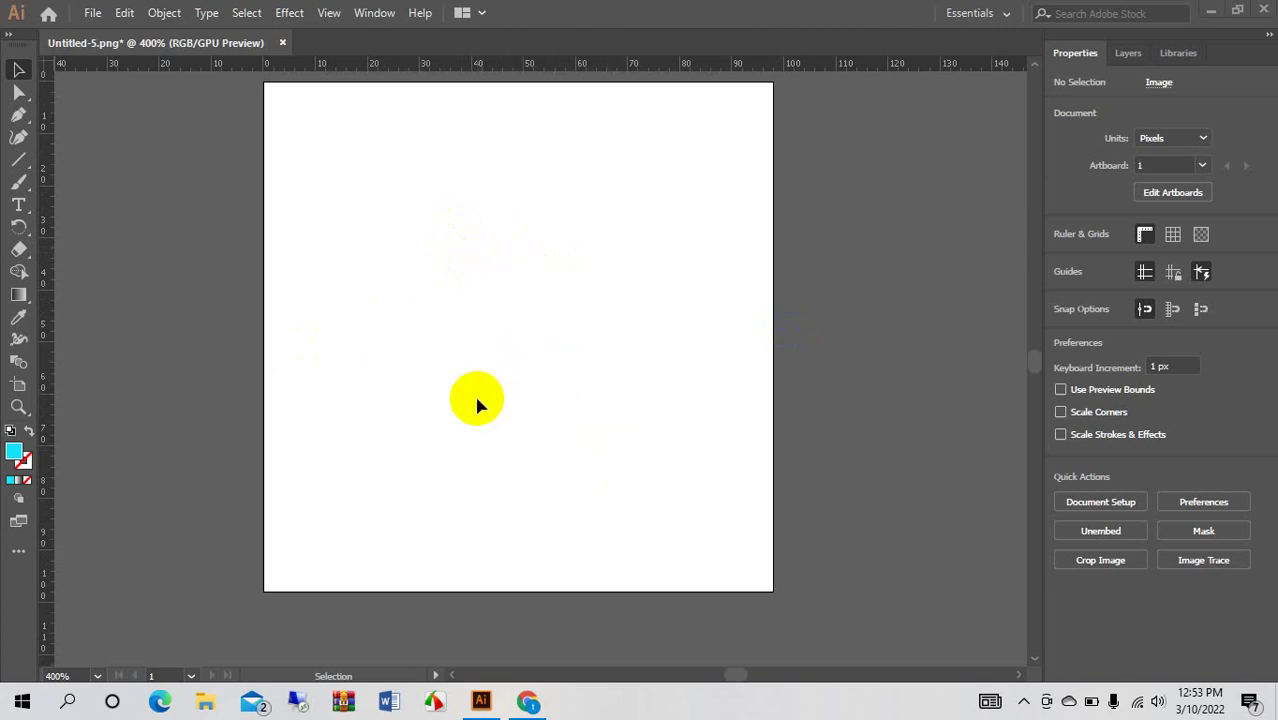
Browse the Yahoo 'real estate logo' image results in Chrome, then return to the Illustrator artboard.
click(530, 700)
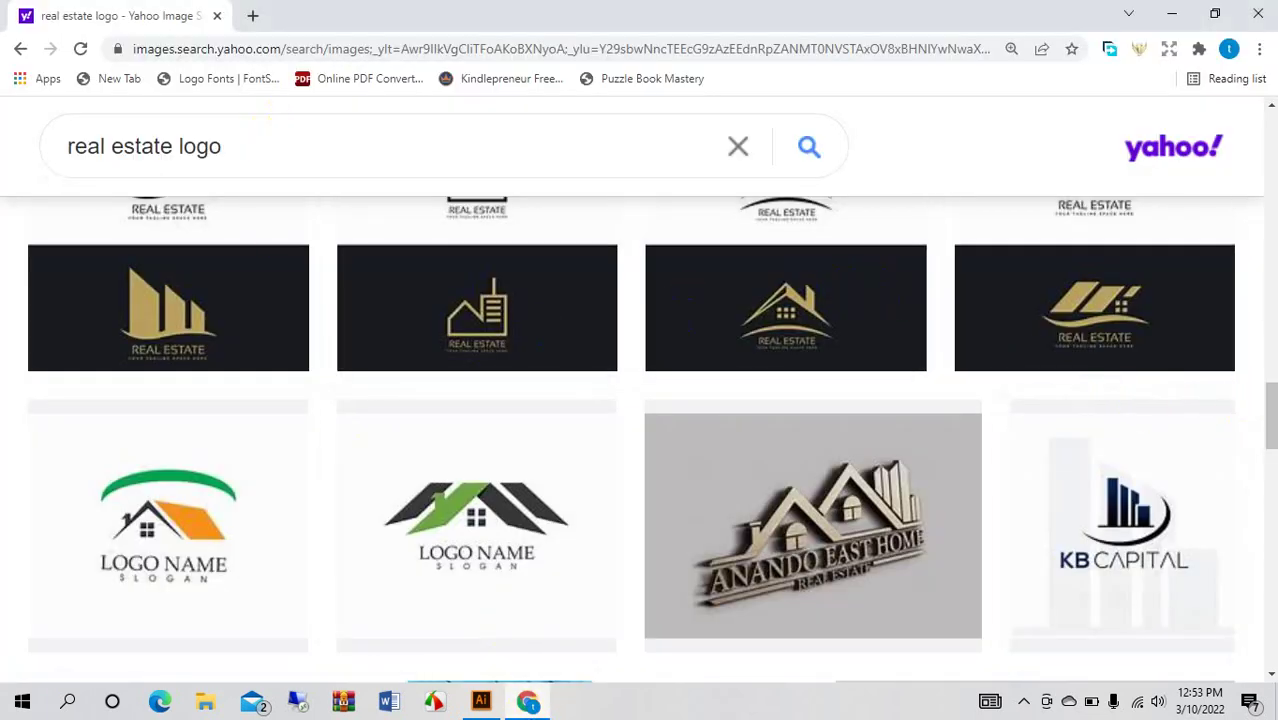
mouse_move(1270, 418)
mouse_down()
mouse_move(1255, 282)
mouse_move(1265, 432)
mouse_move(1258, 162)
mouse_up()
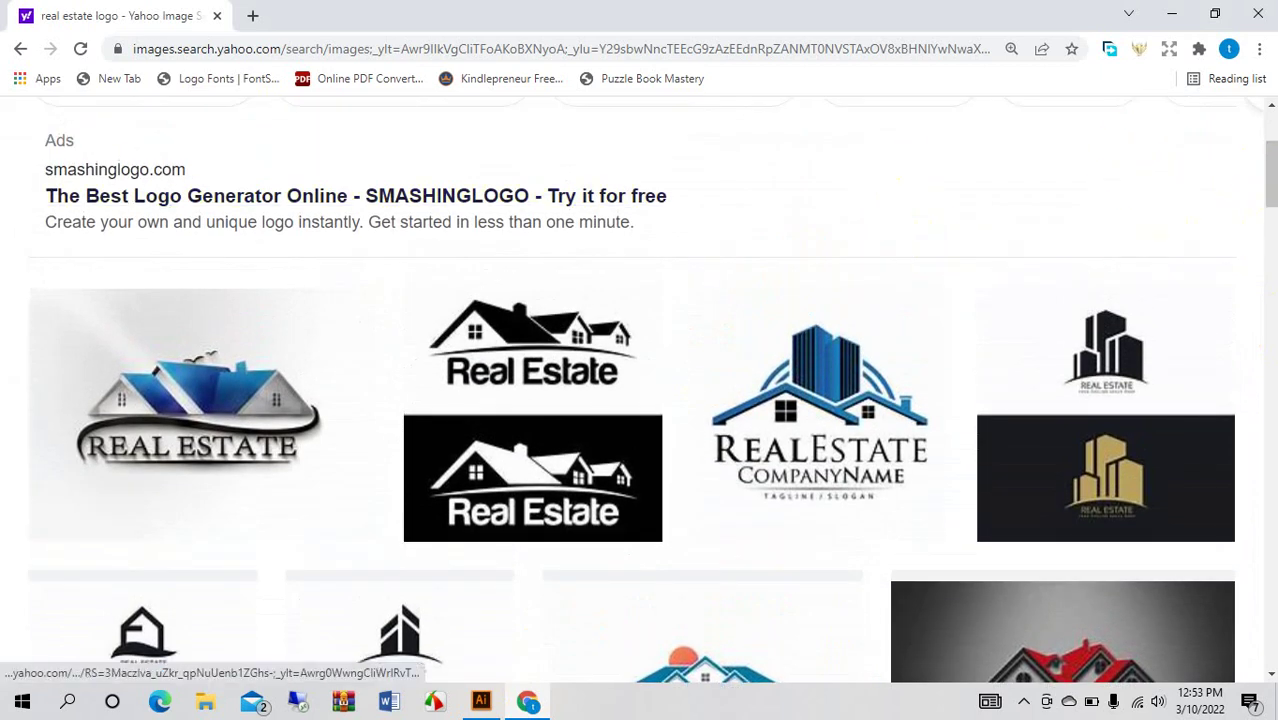
drag(1272, 175, 1263, 565)
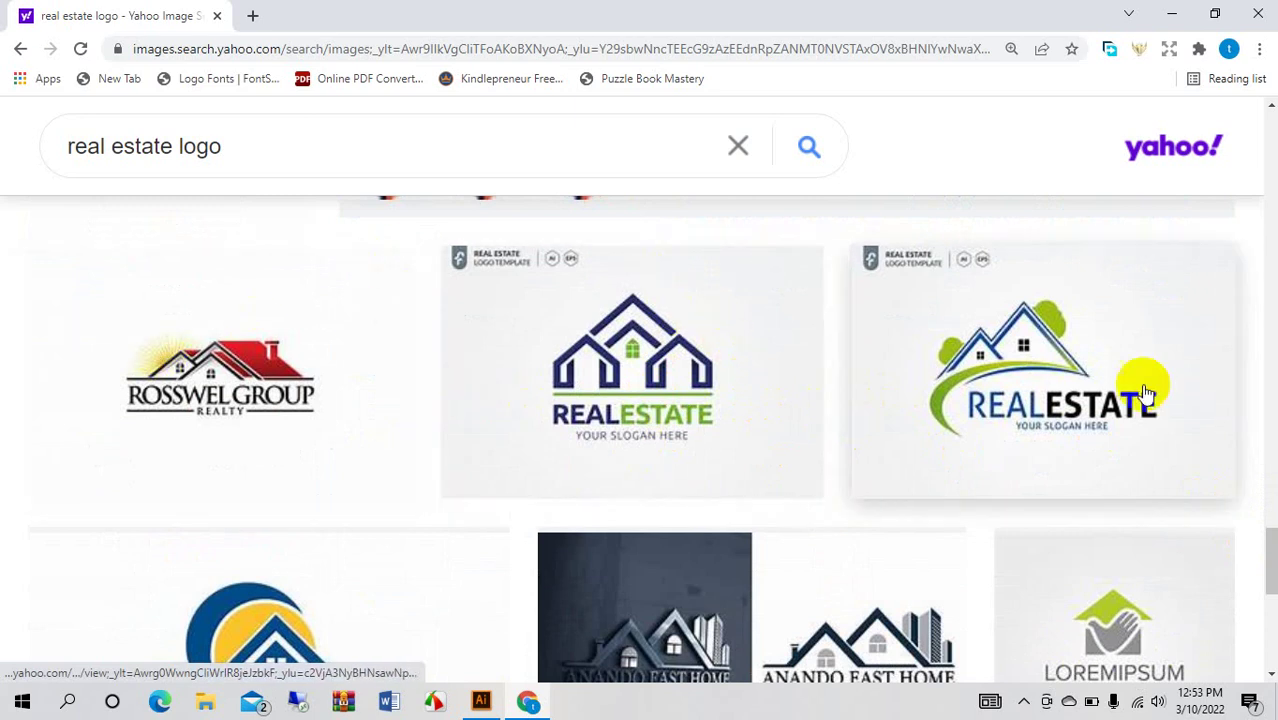
drag(1258, 562, 1270, 455)
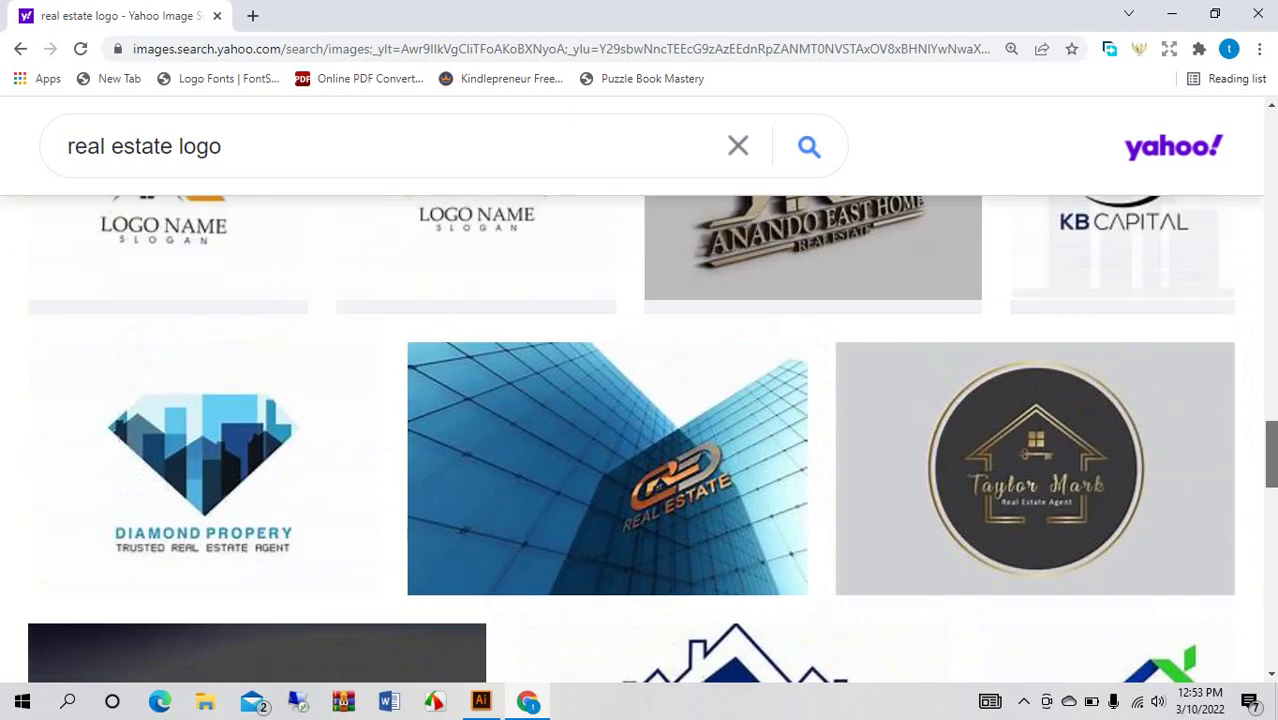
scroll(640, 440, up, 1)
scroll(640, 440, up, 2)
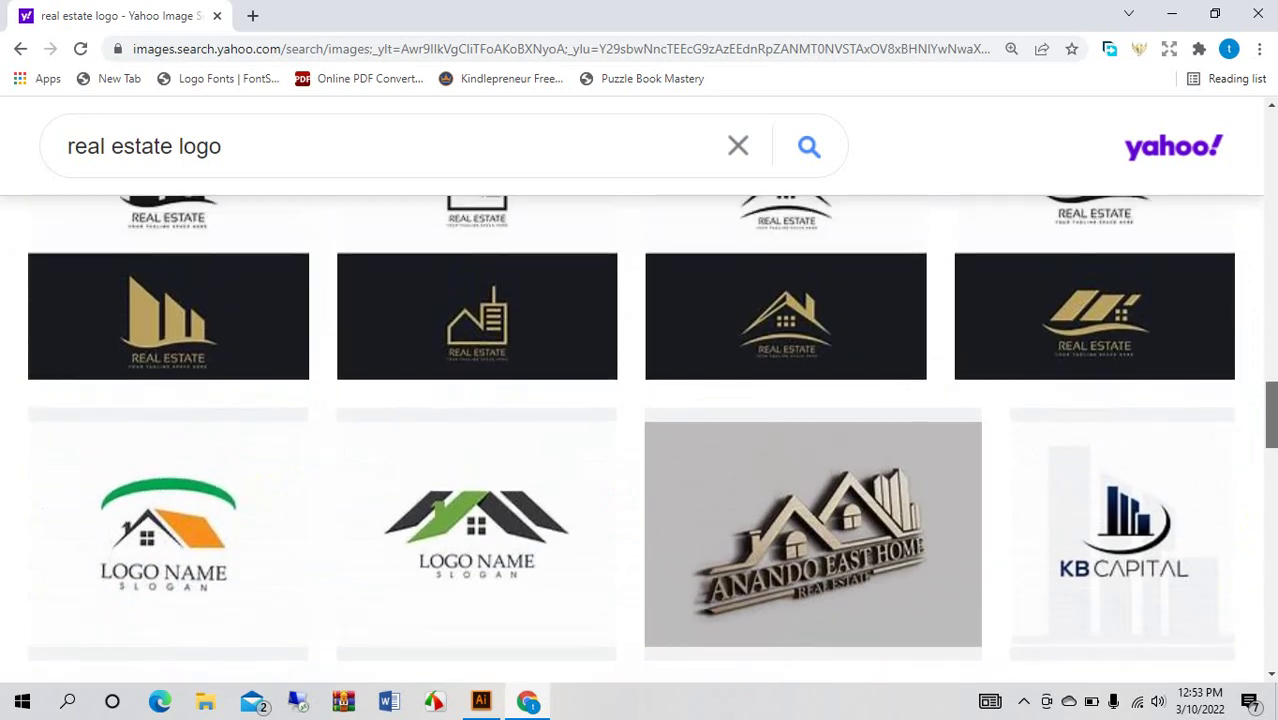
drag(1271, 415, 1270, 640)
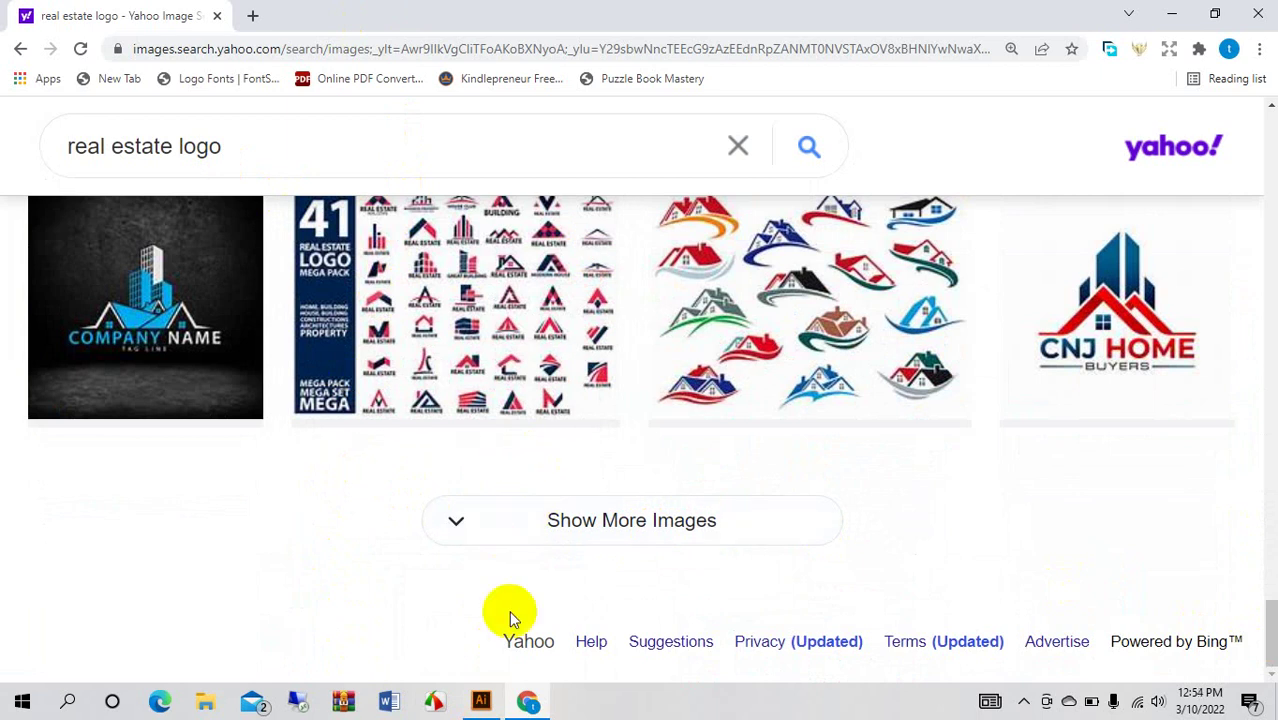
mouse_move(481, 701)
click(476, 640)
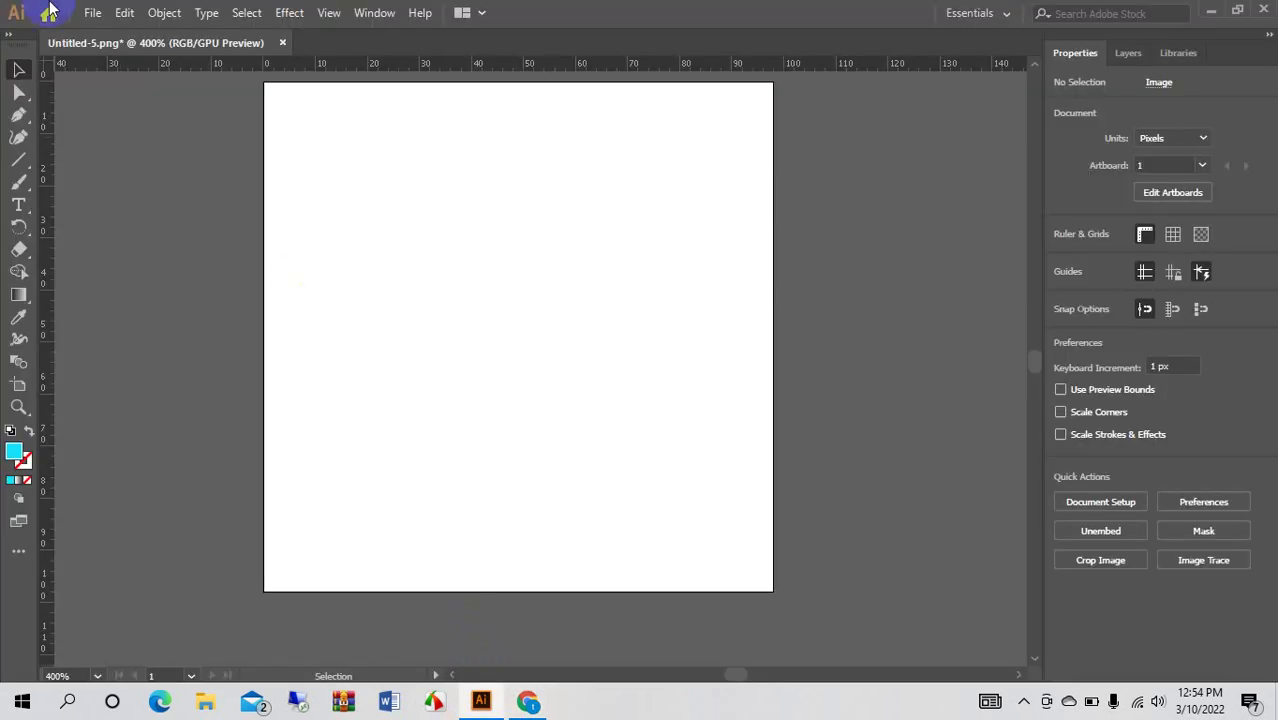
Draw a tall narrow cyan bar, 5.58 × 43.92 px, on the artboard's left side.
click(25, 166)
click(110, 160)
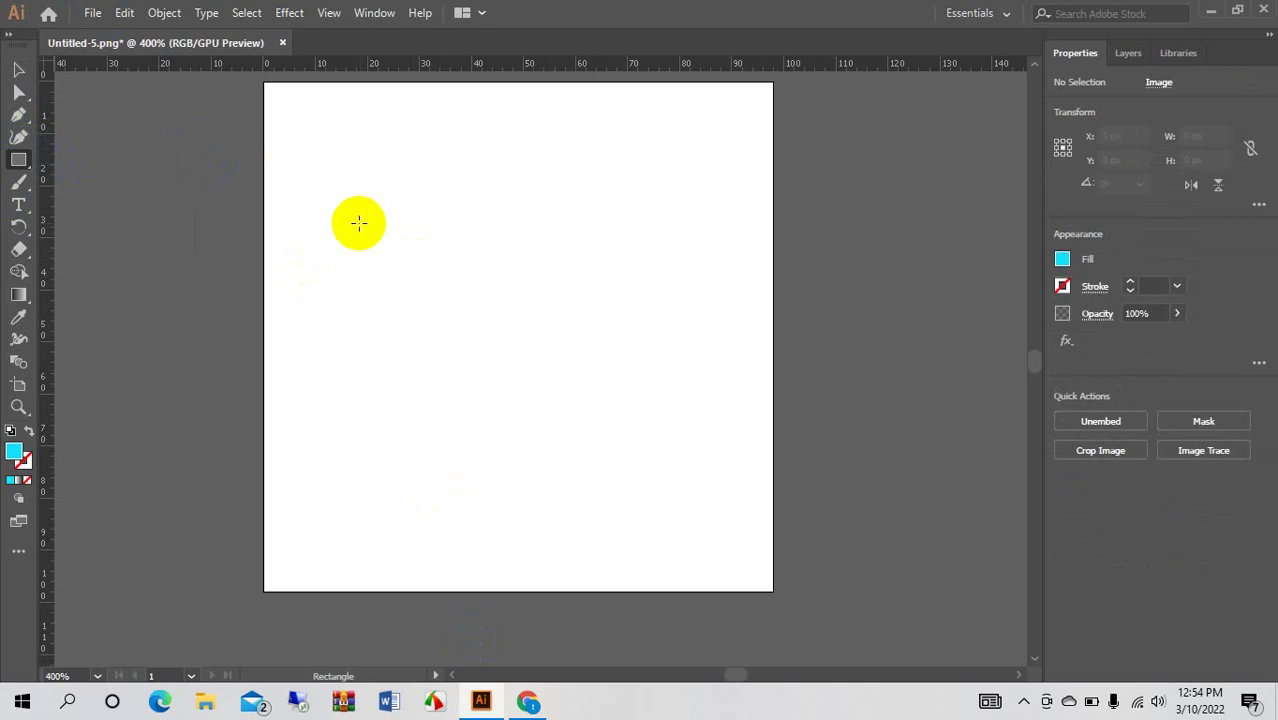
drag(307, 220, 345, 475)
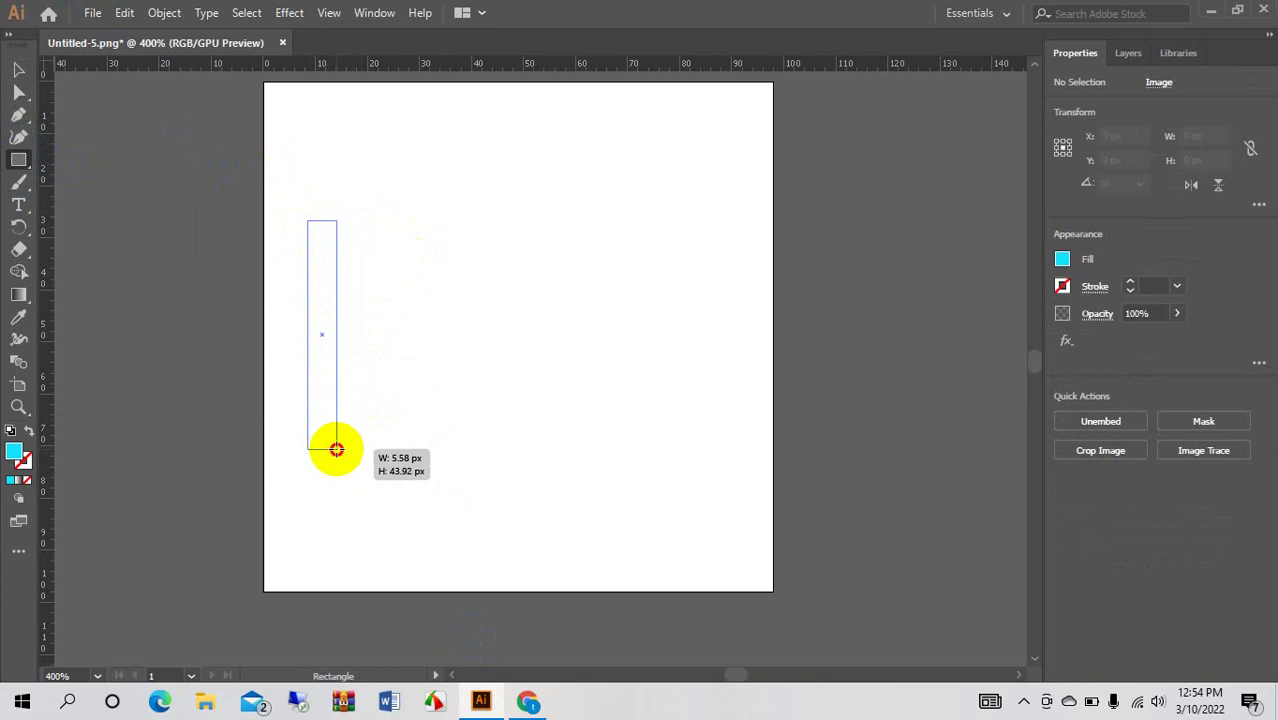
drag(345, 475, 337, 449)
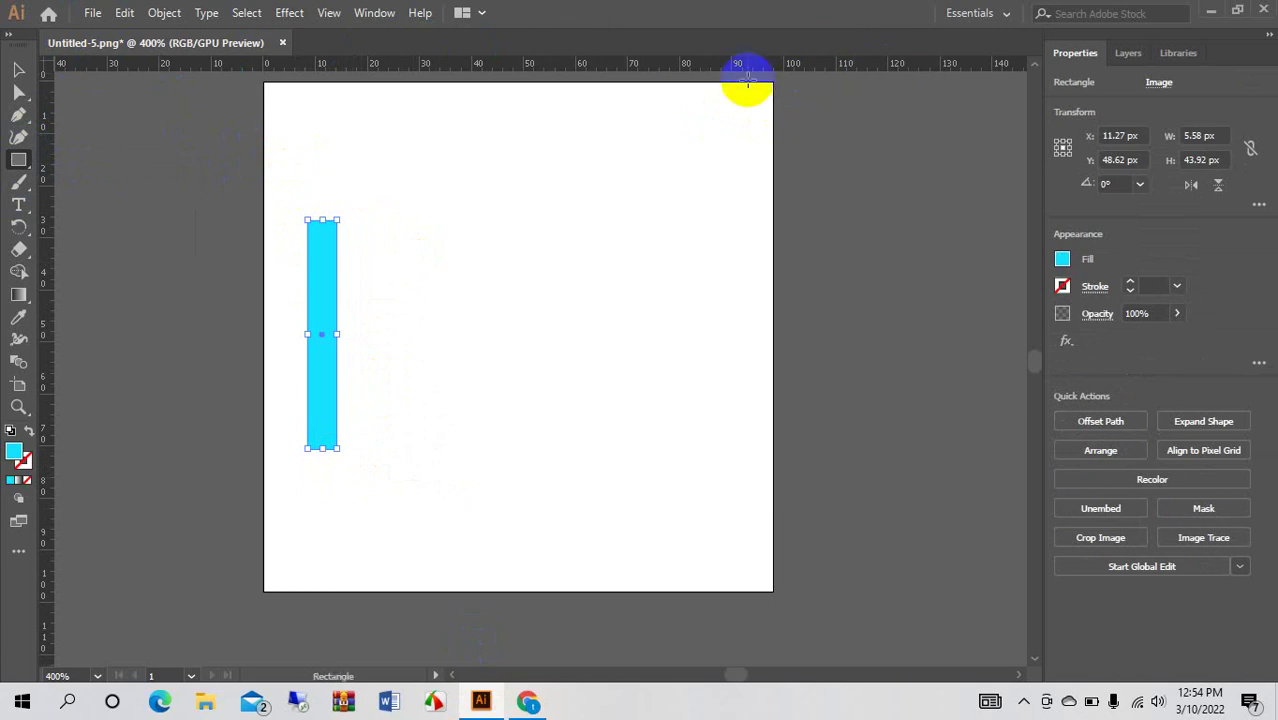
Switch back to the Selection tool and bring up the shape tools flyout.
drag(877, 66, 10, 105)
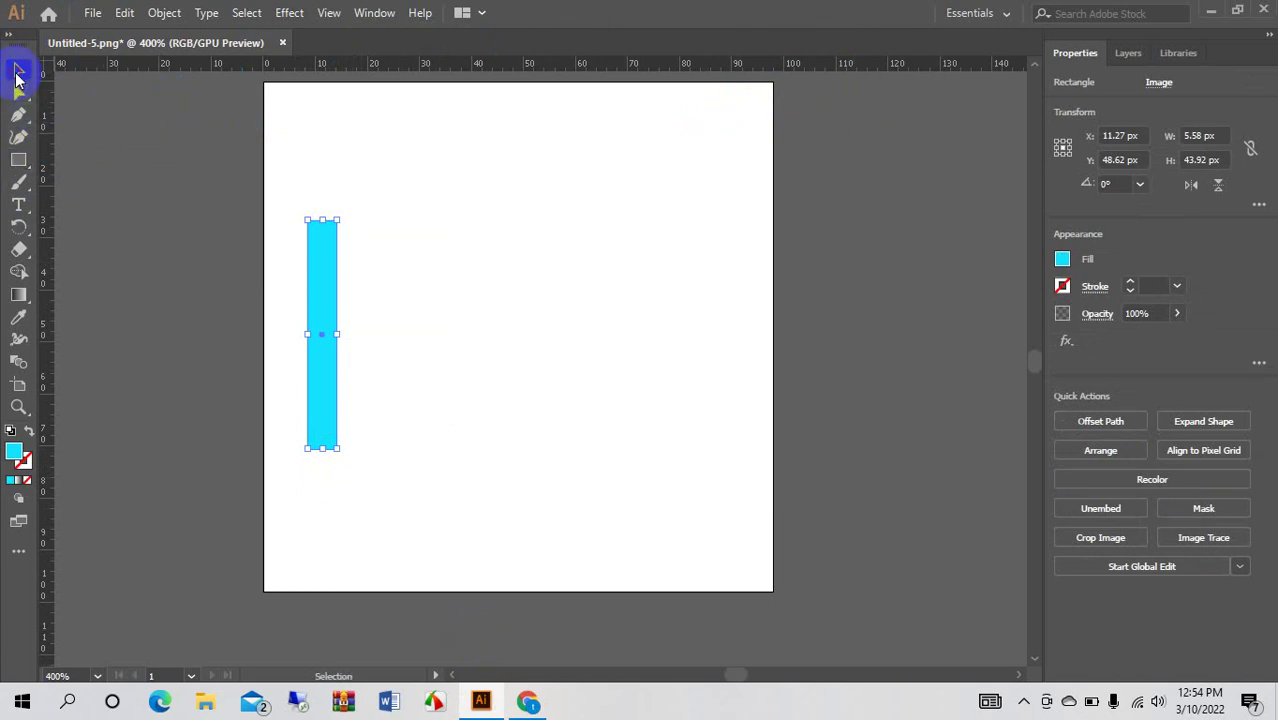
click(15, 78)
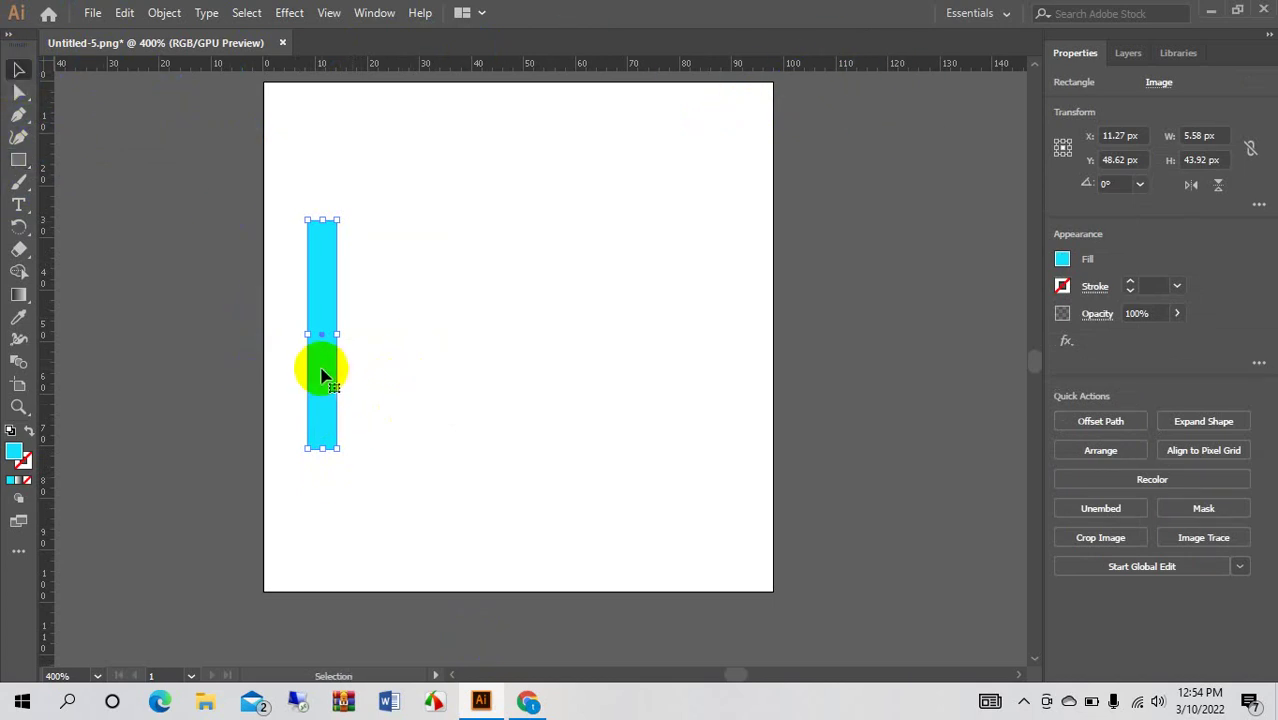
click(12, 228)
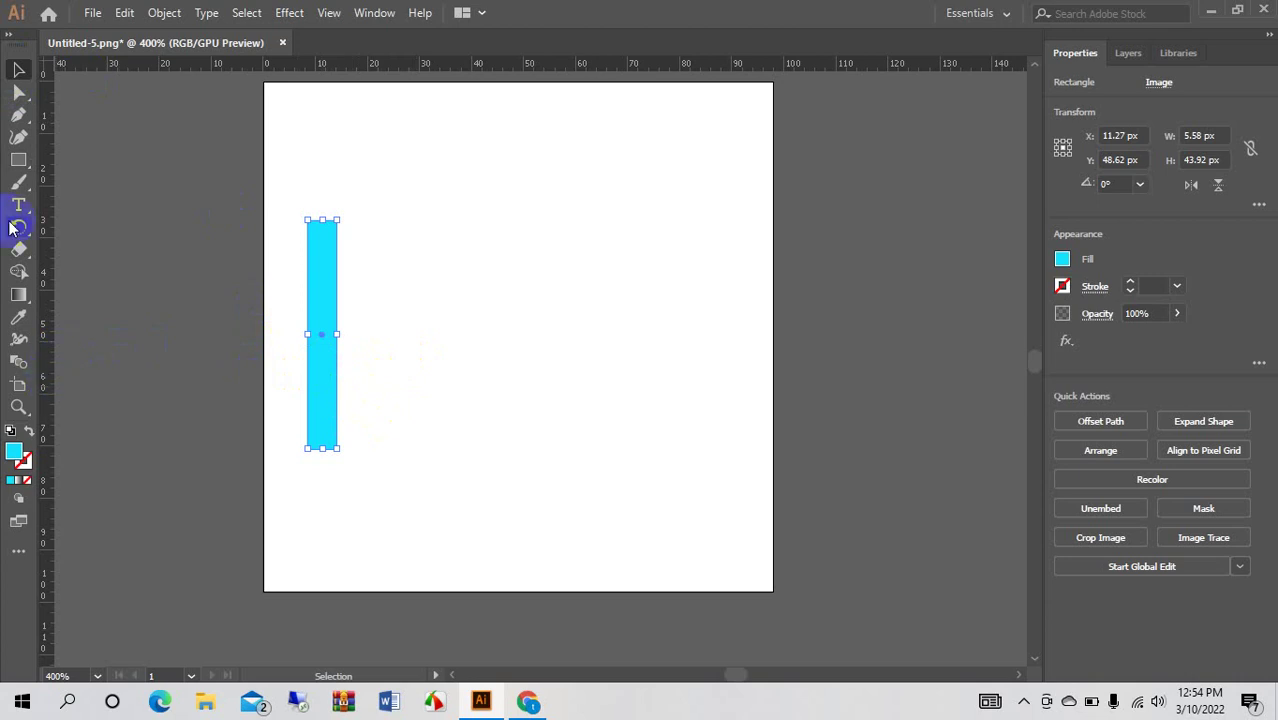
click(16, 163)
drag(18, 166, 95, 261)
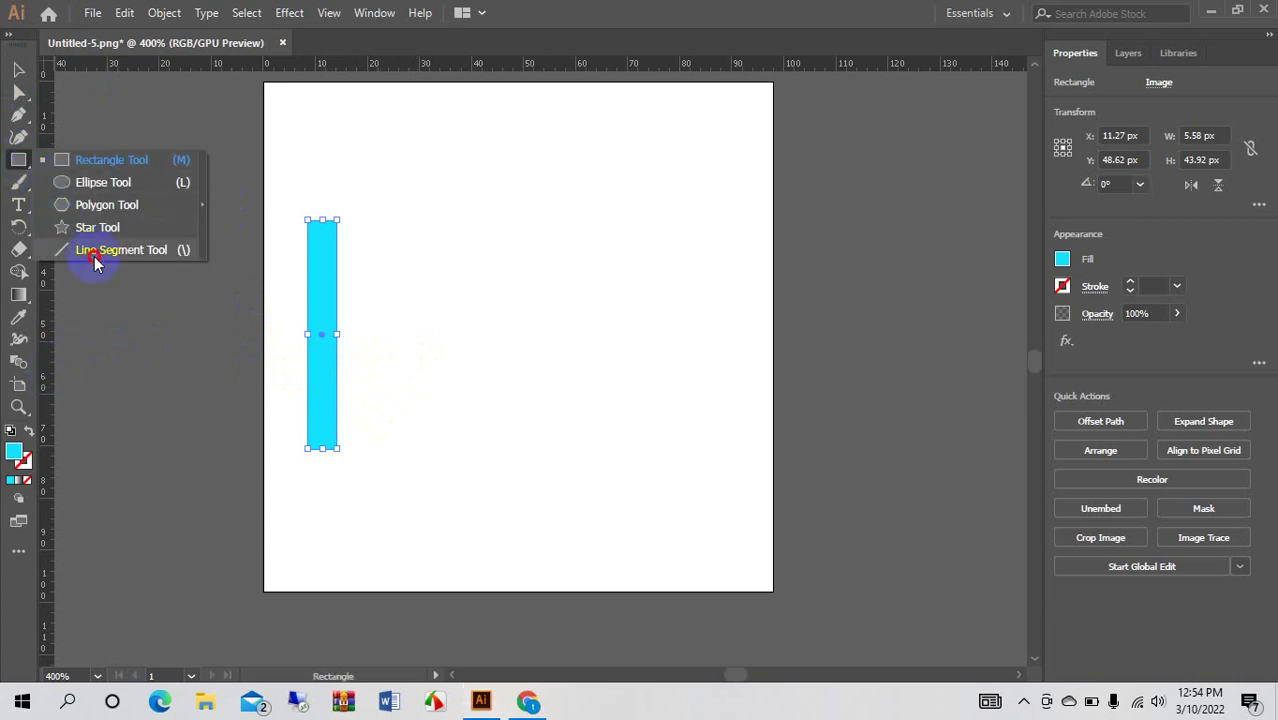
Draw an 8.1 px horizontal line from the bar's right side with a 0.5 pt cyan stroke.
click(94, 258)
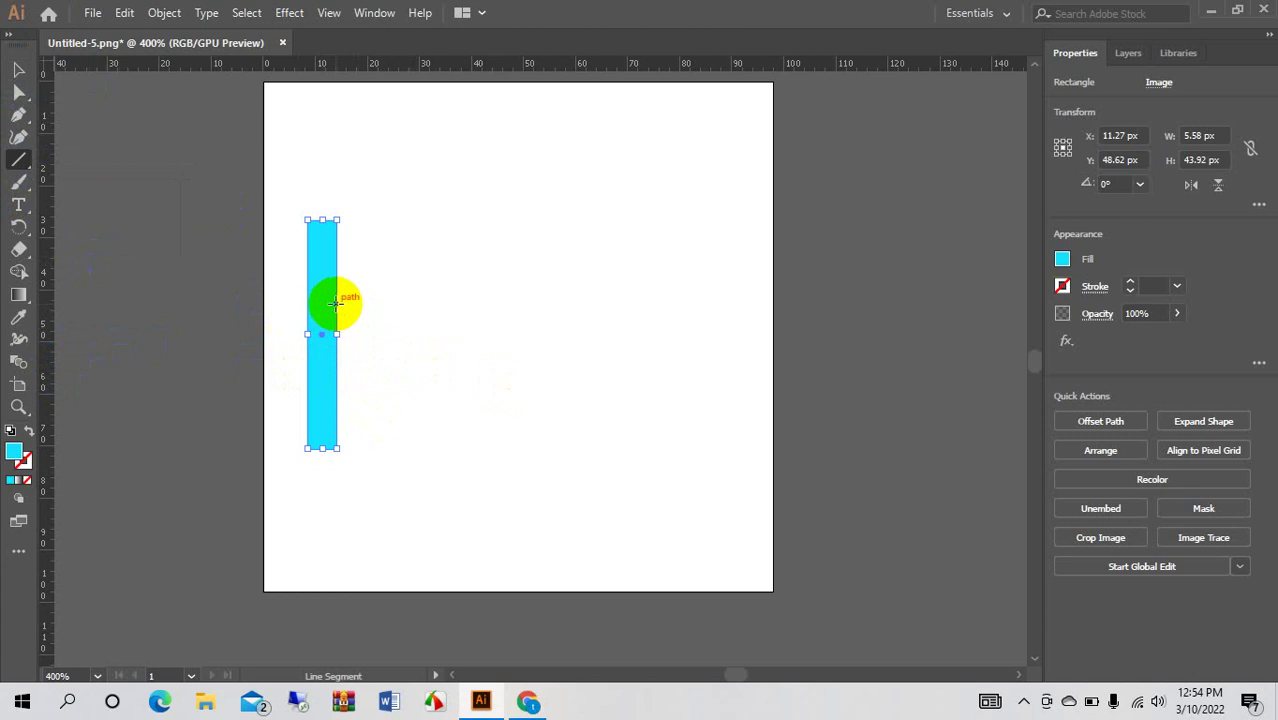
mouse_move(335, 303)
mouse_down()
mouse_move(397, 306)
mouse_move(379, 302)
mouse_up()
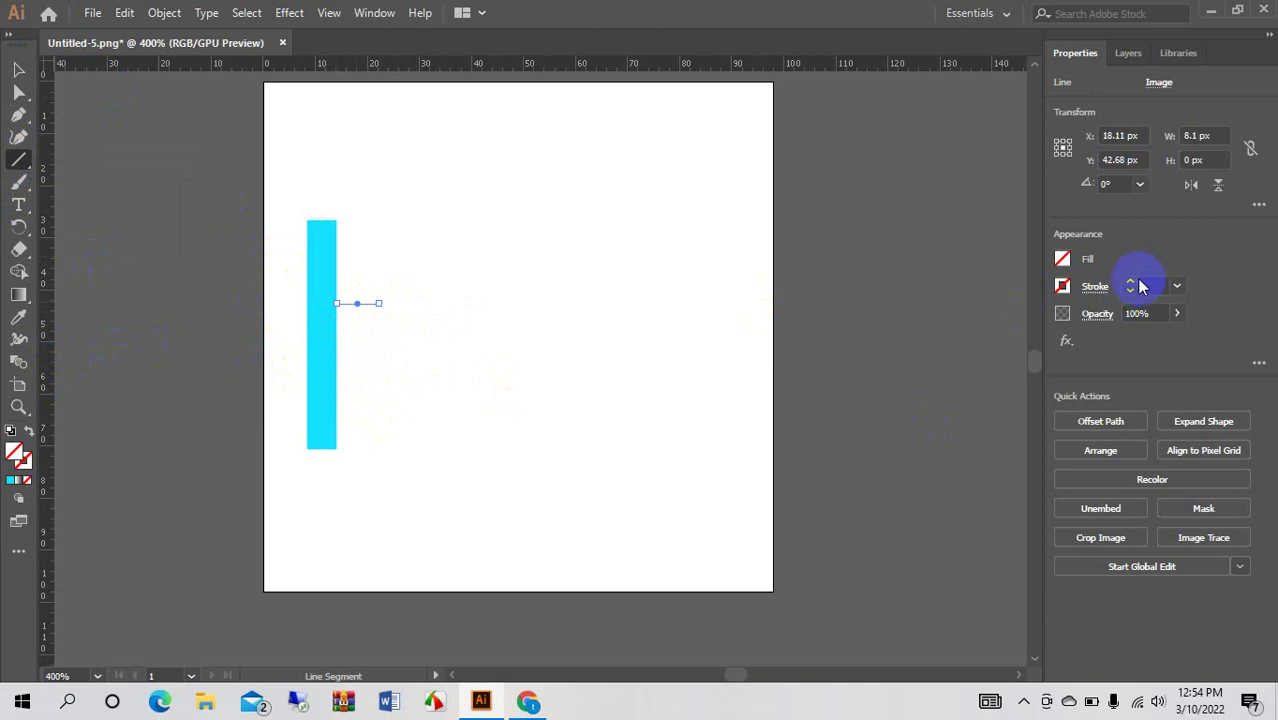
click(1177, 287)
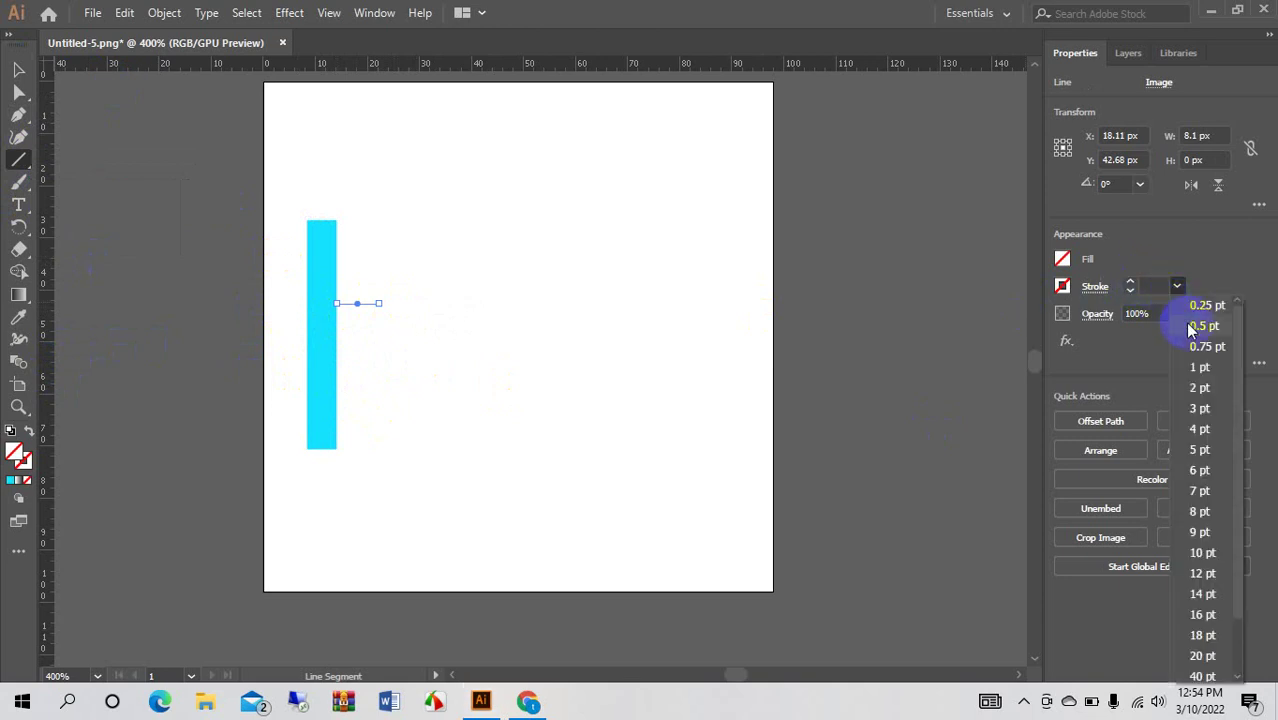
click(1200, 326)
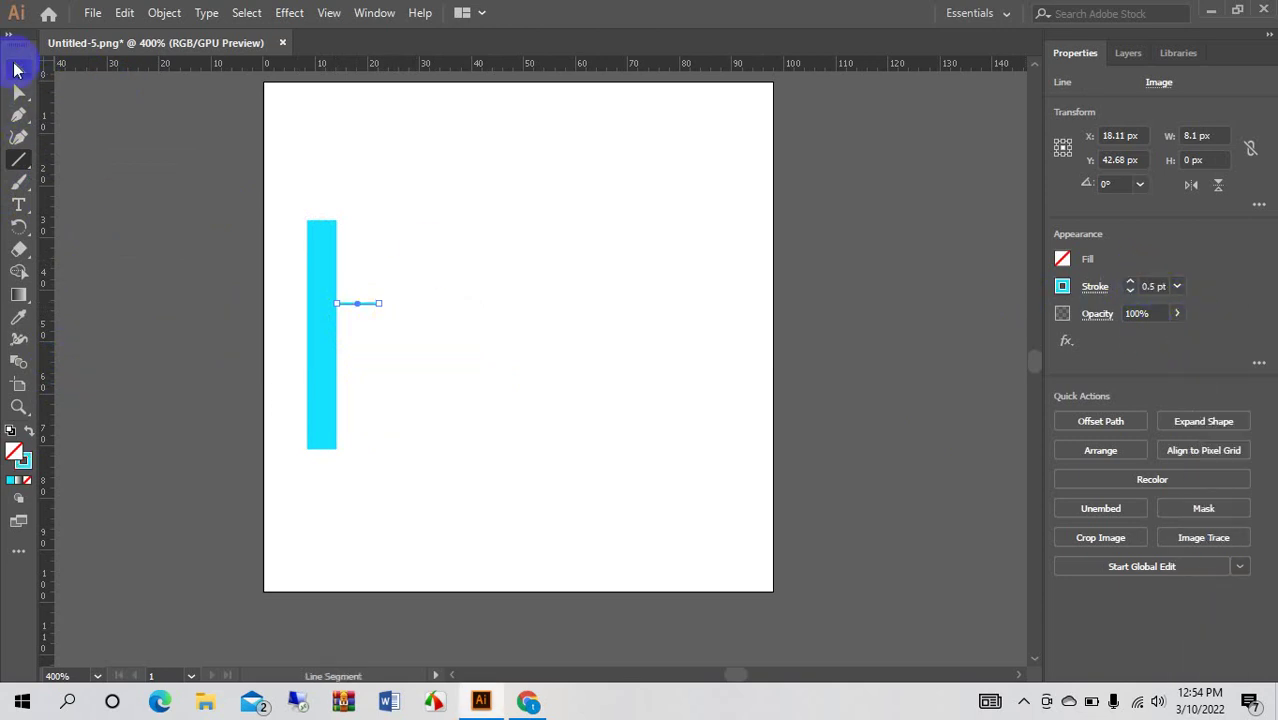
click(322, 333)
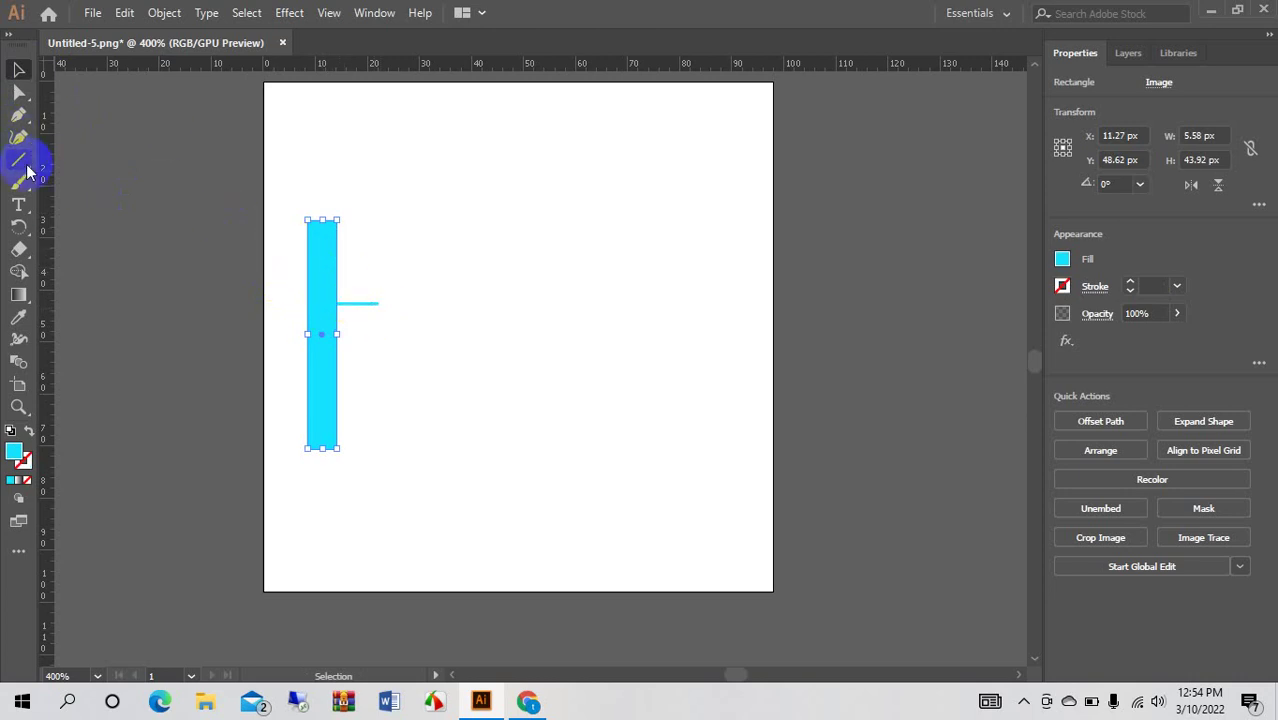
Draw a second, wider cyan bar (9.9 × 48.78 px) right of the connecting line.
drag(27, 172, 88, 161)
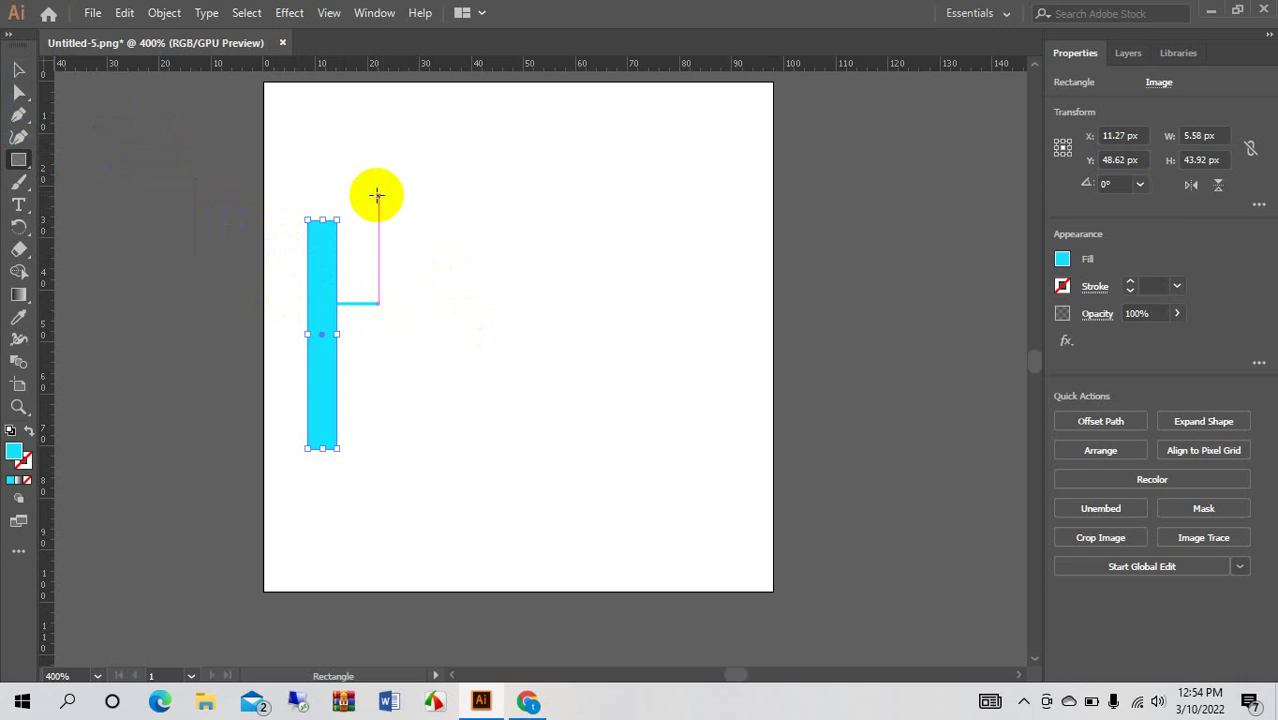
drag(377, 195, 430, 450)
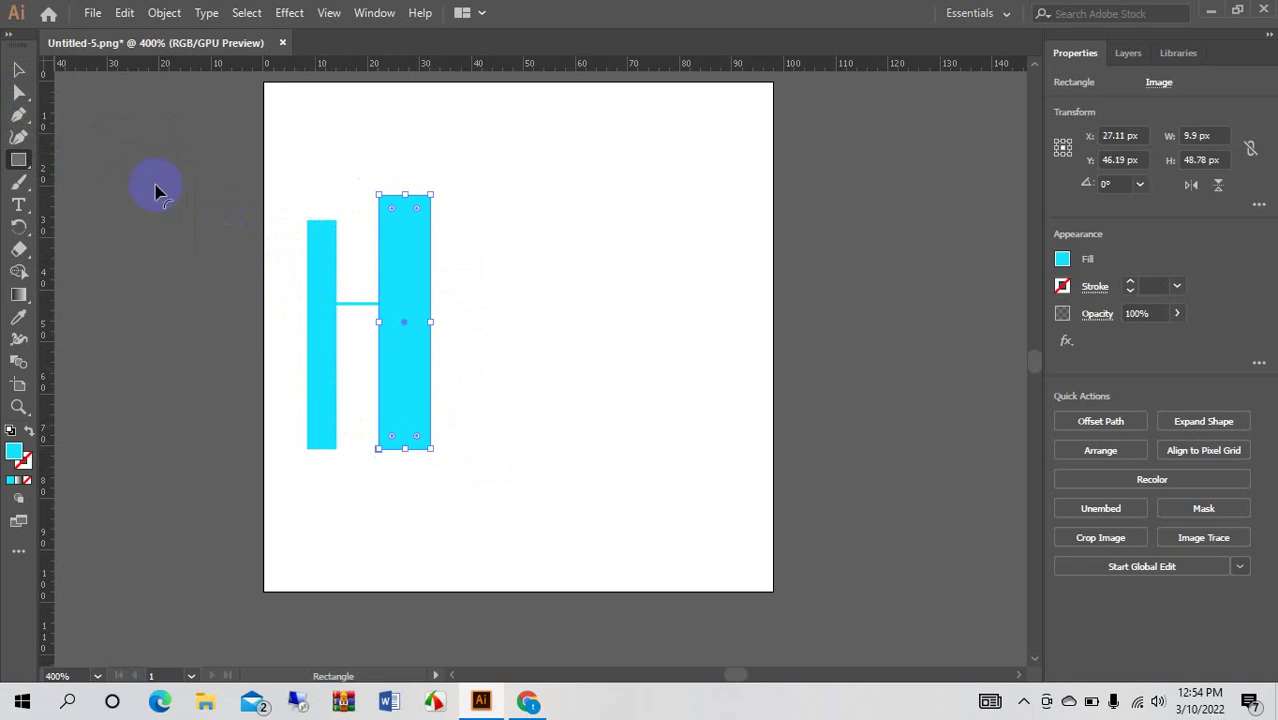
click(291, 145)
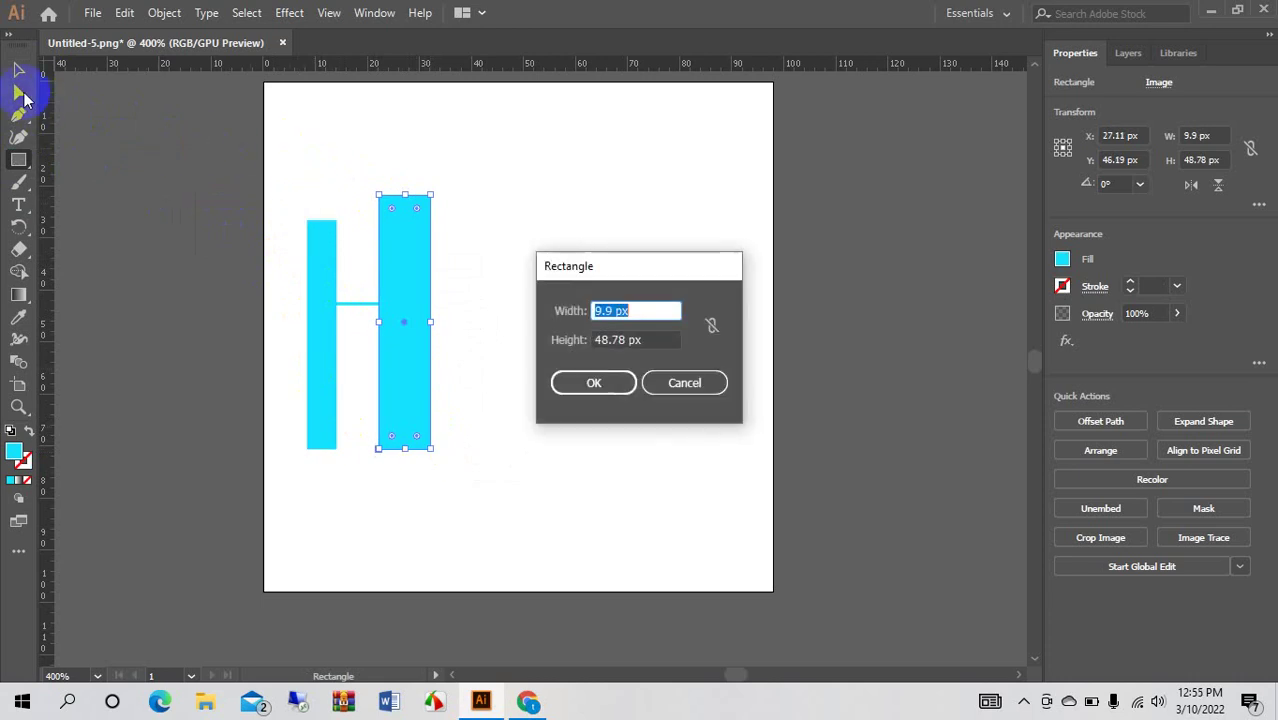
click(693, 382)
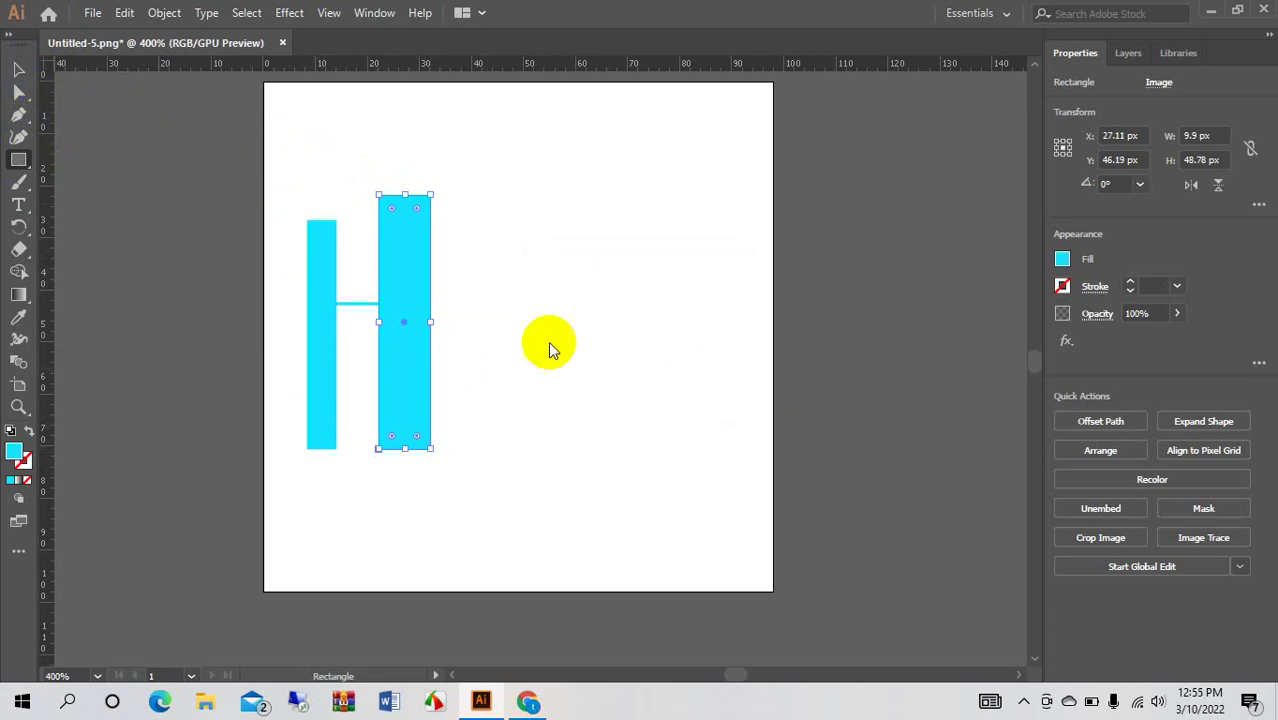
click(14, 70)
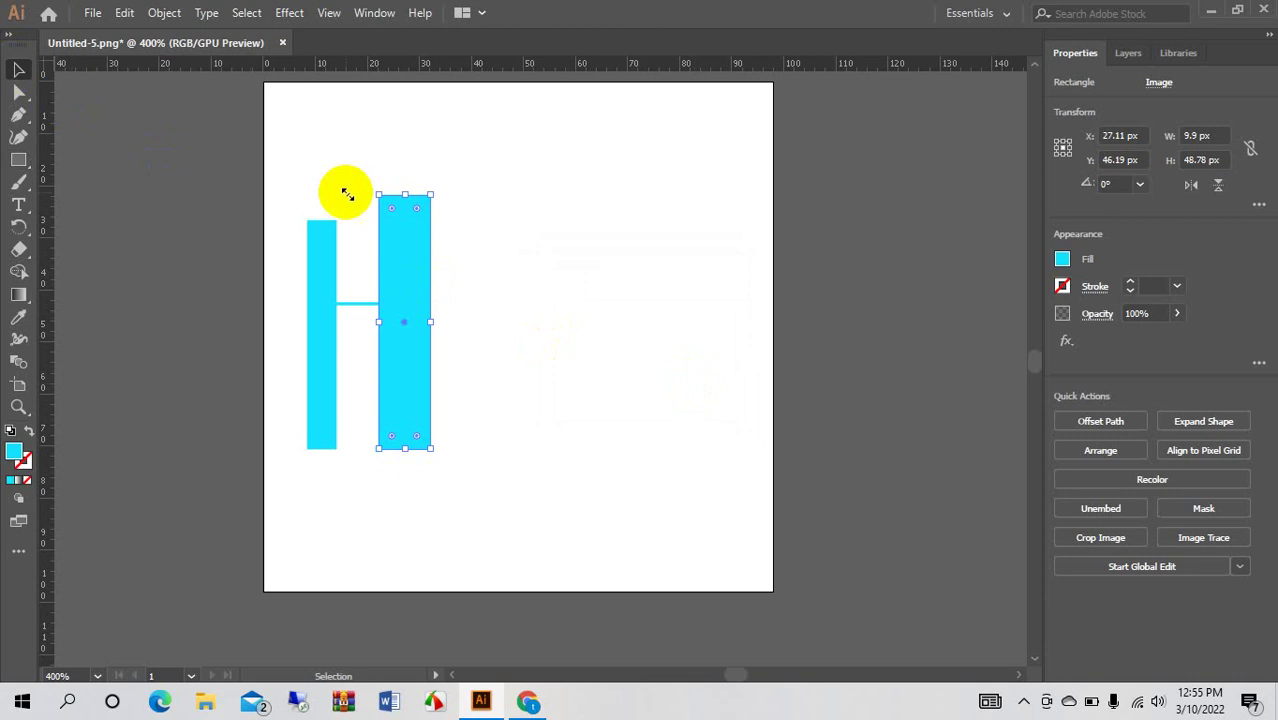
click(560, 235)
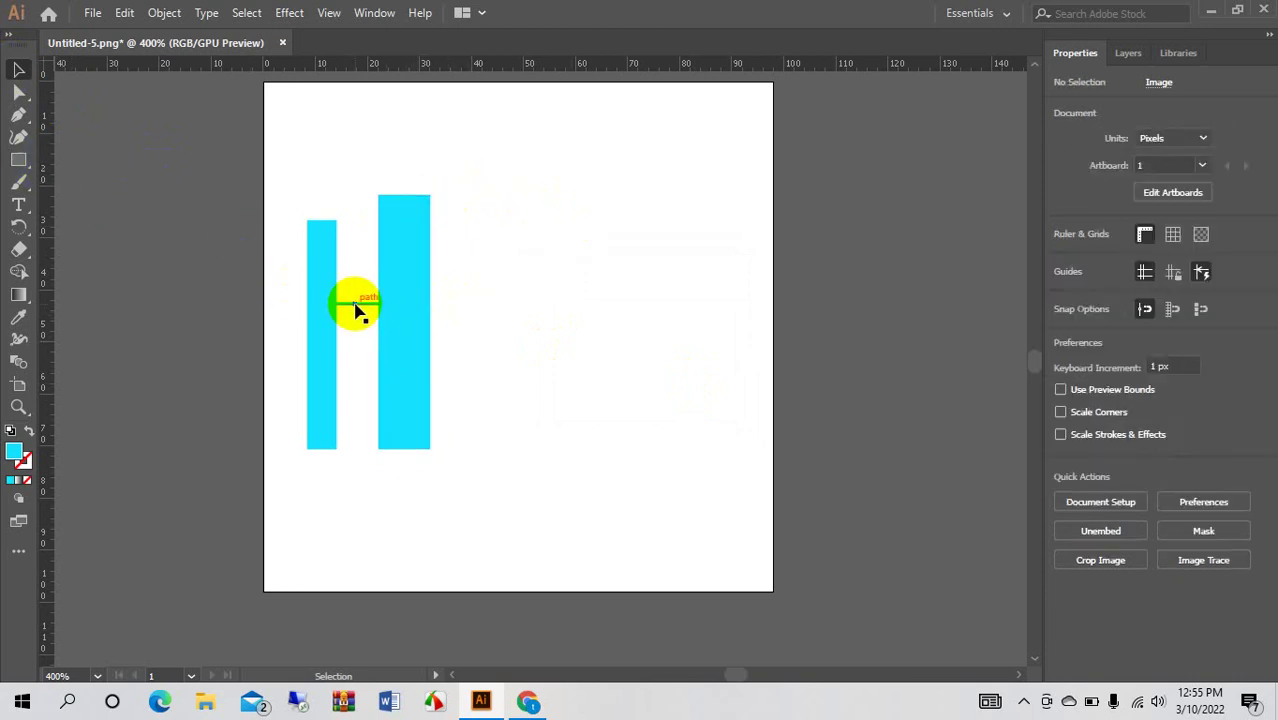
Copy the connector line past the second bar and draw a taller third bar with solid cyan fill.
drag(355, 305, 451, 312)
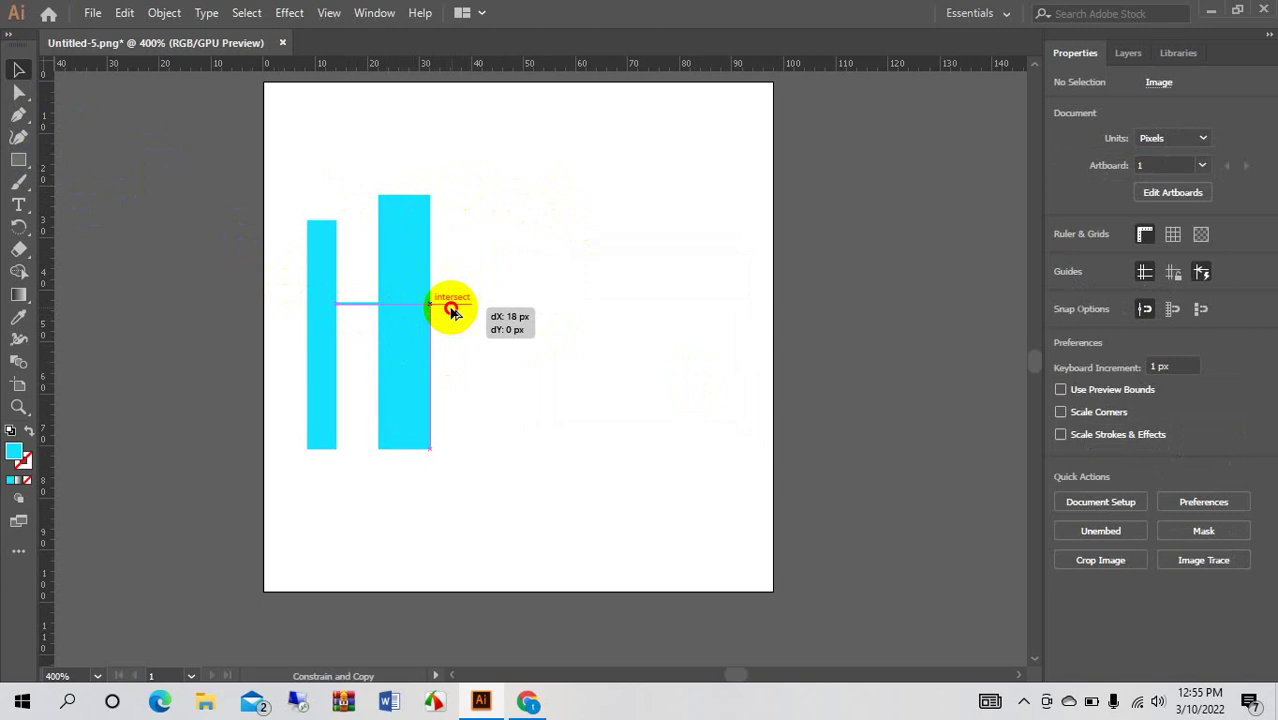
drag(451, 312, 451, 312)
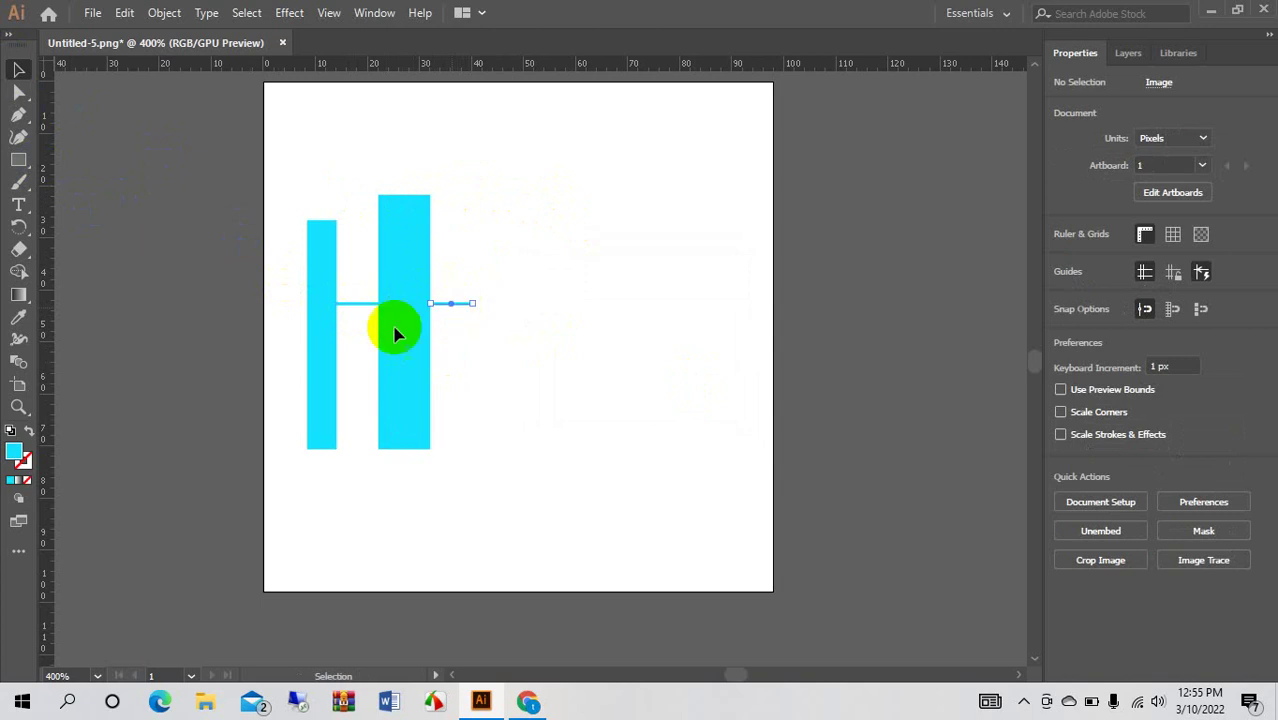
click(20, 160)
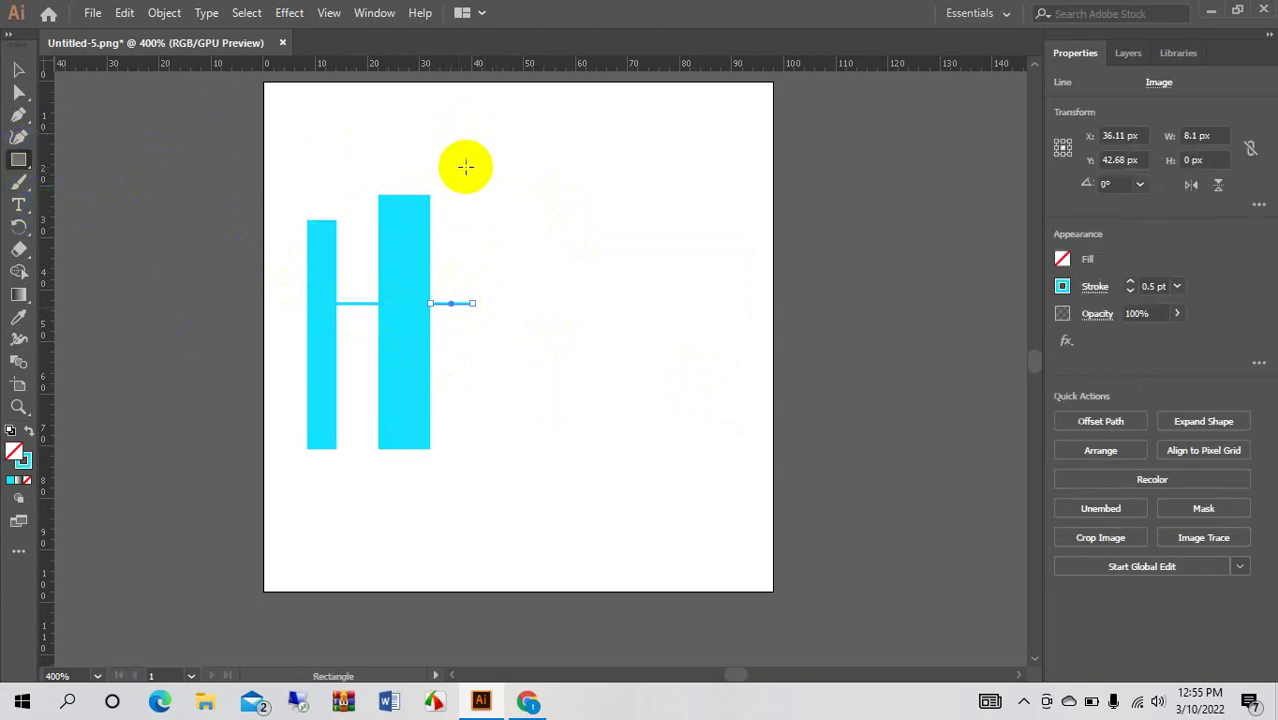
drag(473, 155, 572, 449)
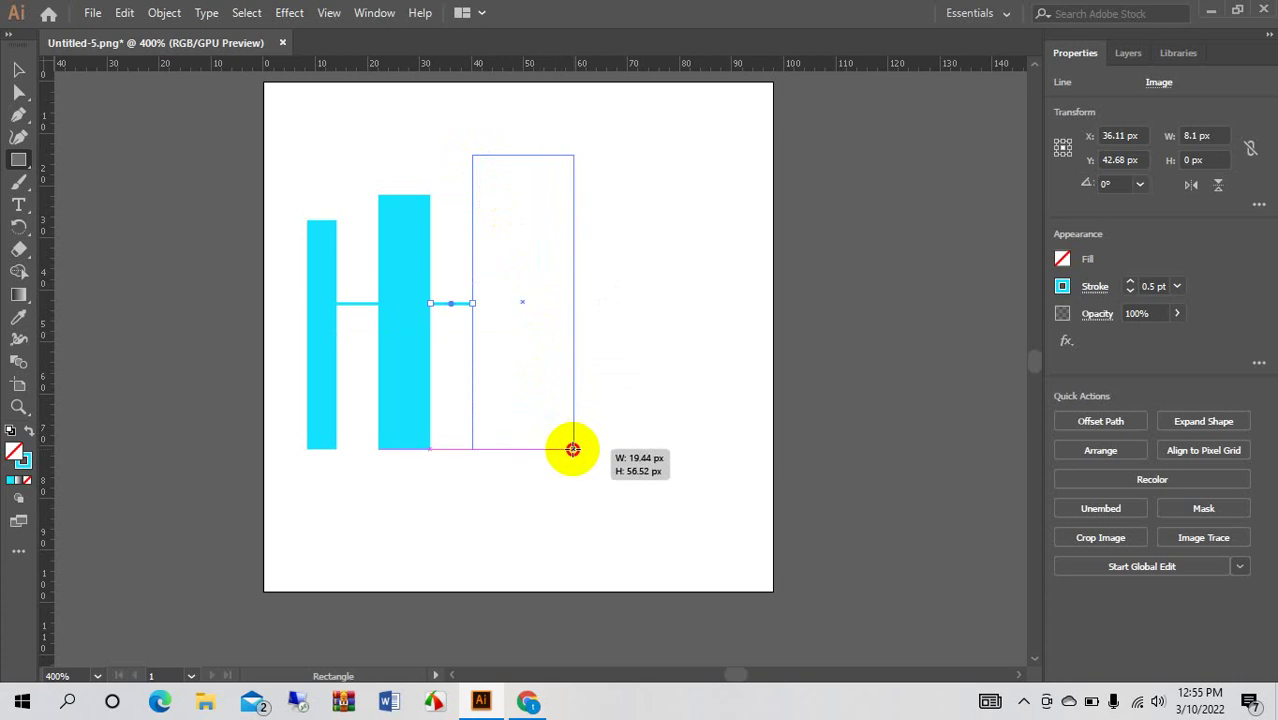
drag(572, 449, 570, 449)
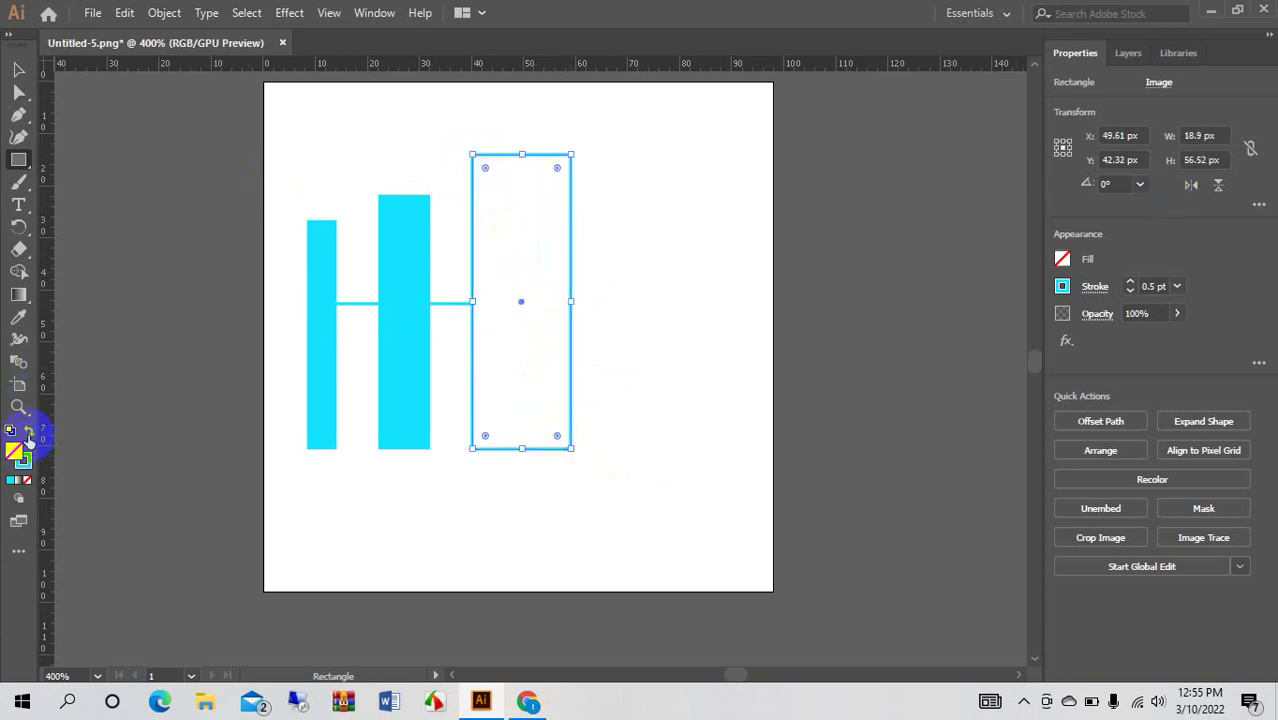
click(29, 430)
Narrow the third bar to 16.74 px wide, keeping it 56.52 px tall.
click(18, 69)
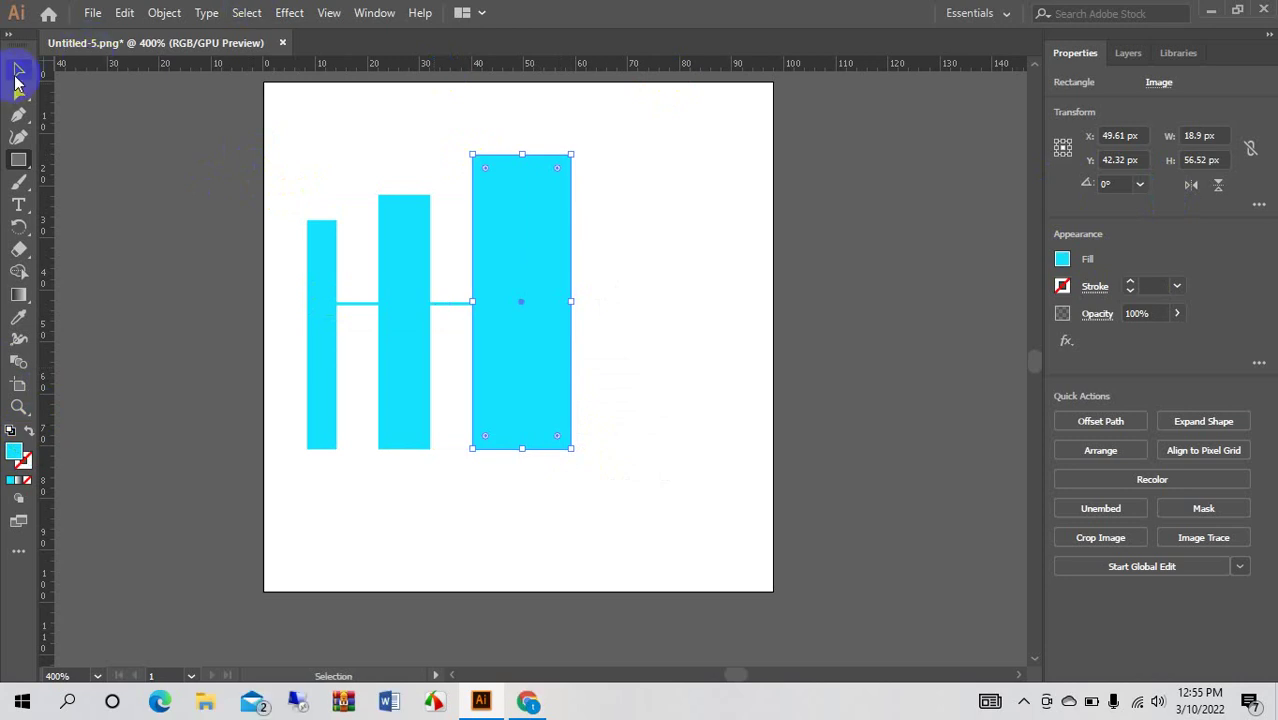
click(775, 296)
click(525, 368)
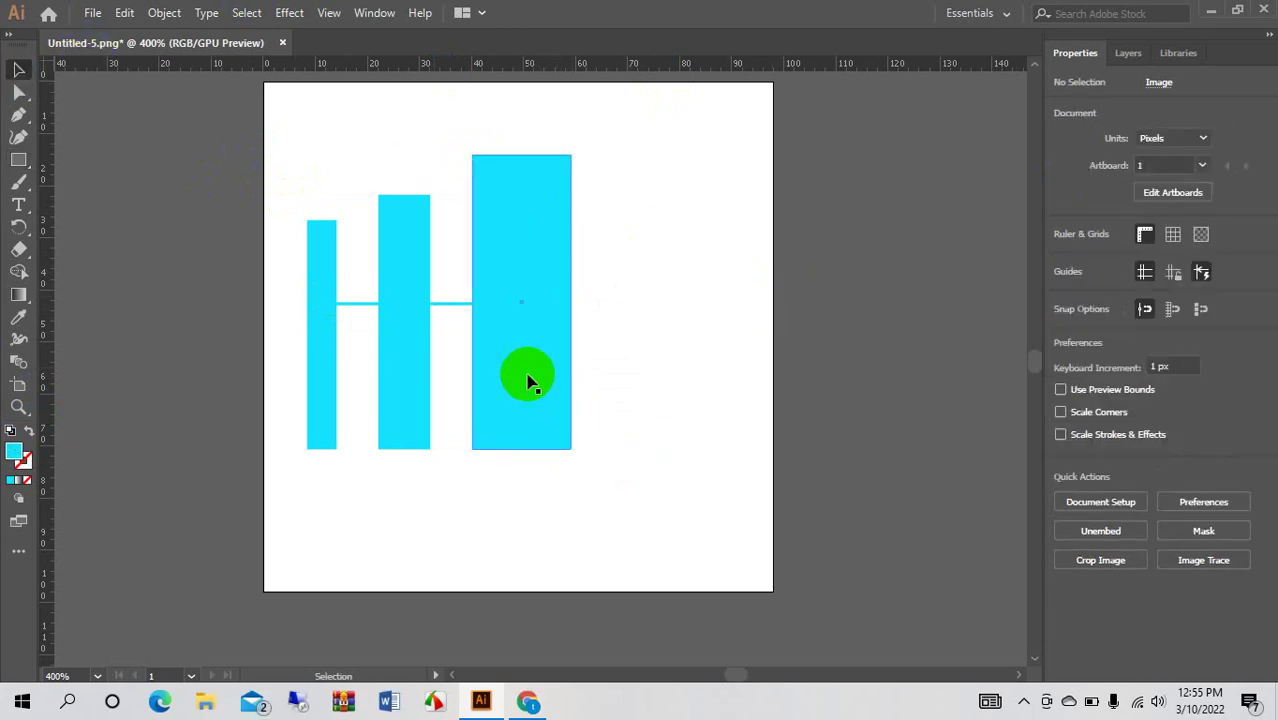
drag(571, 303, 559, 299)
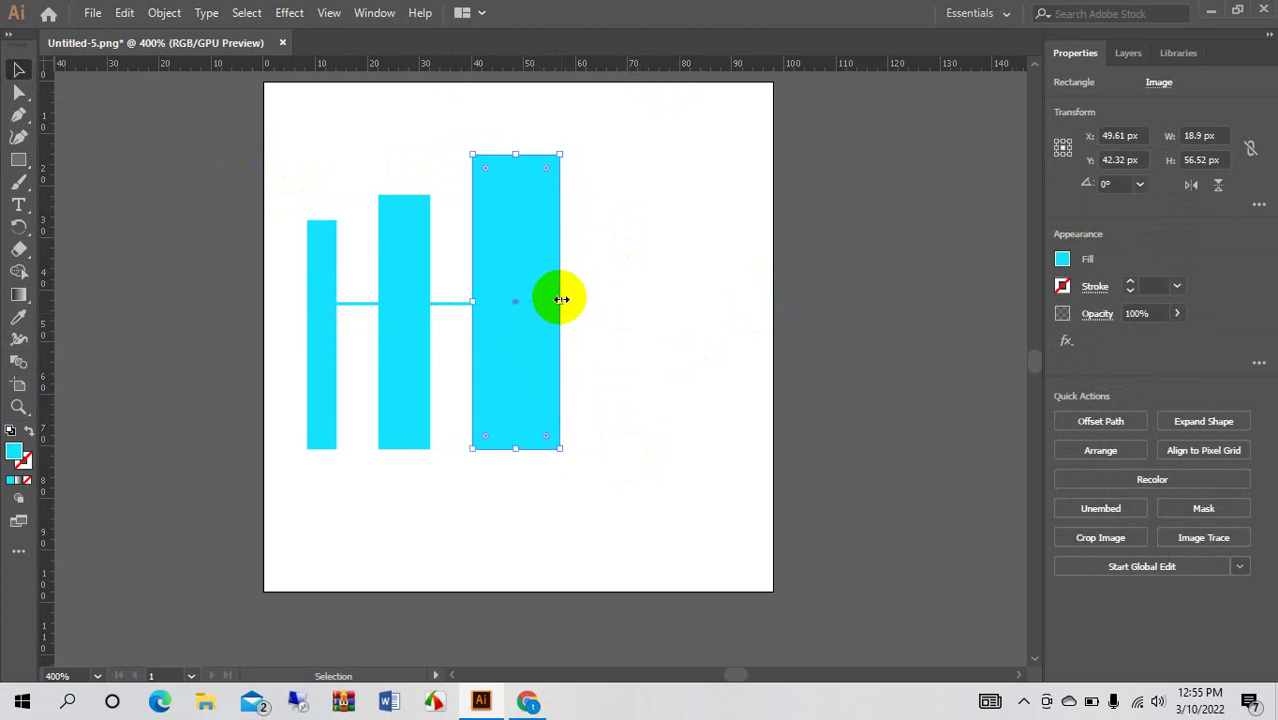
click(237, 225)
Reflect a vertical copy of the first two bars and place it right of the tall centre bar.
drag(282, 177, 419, 268)
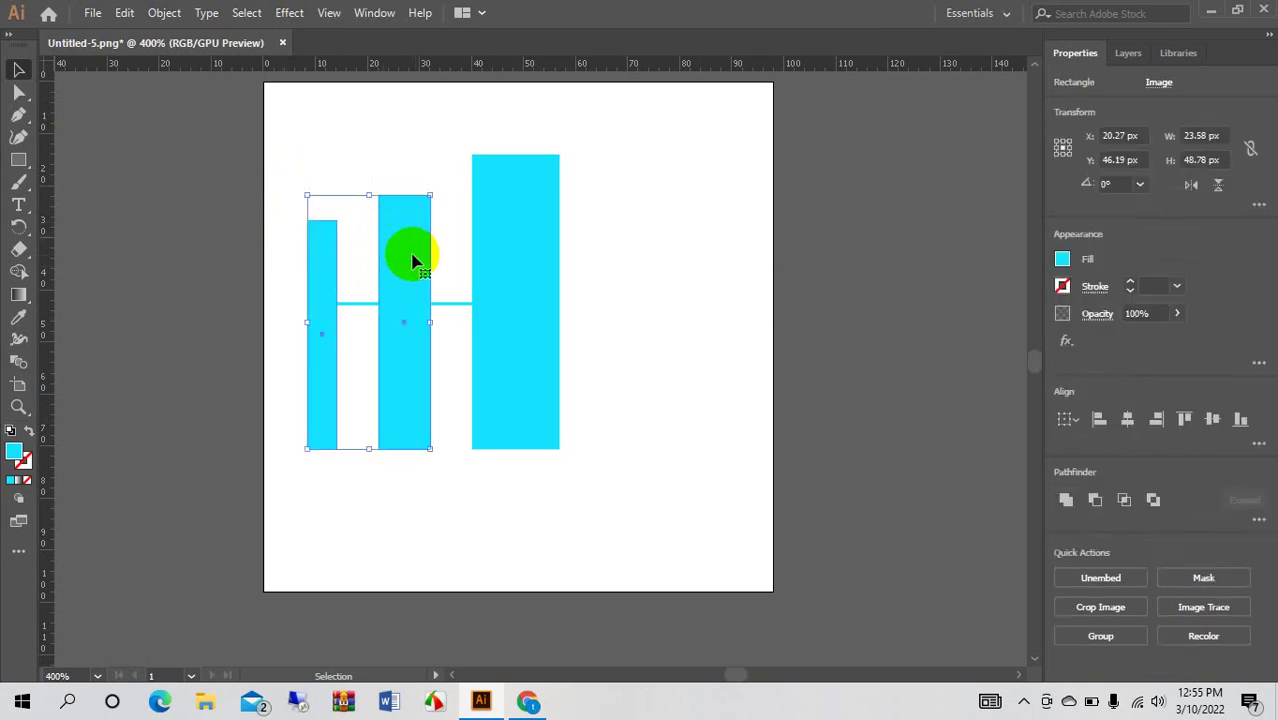
right_click(409, 260)
mouse_move(458, 516)
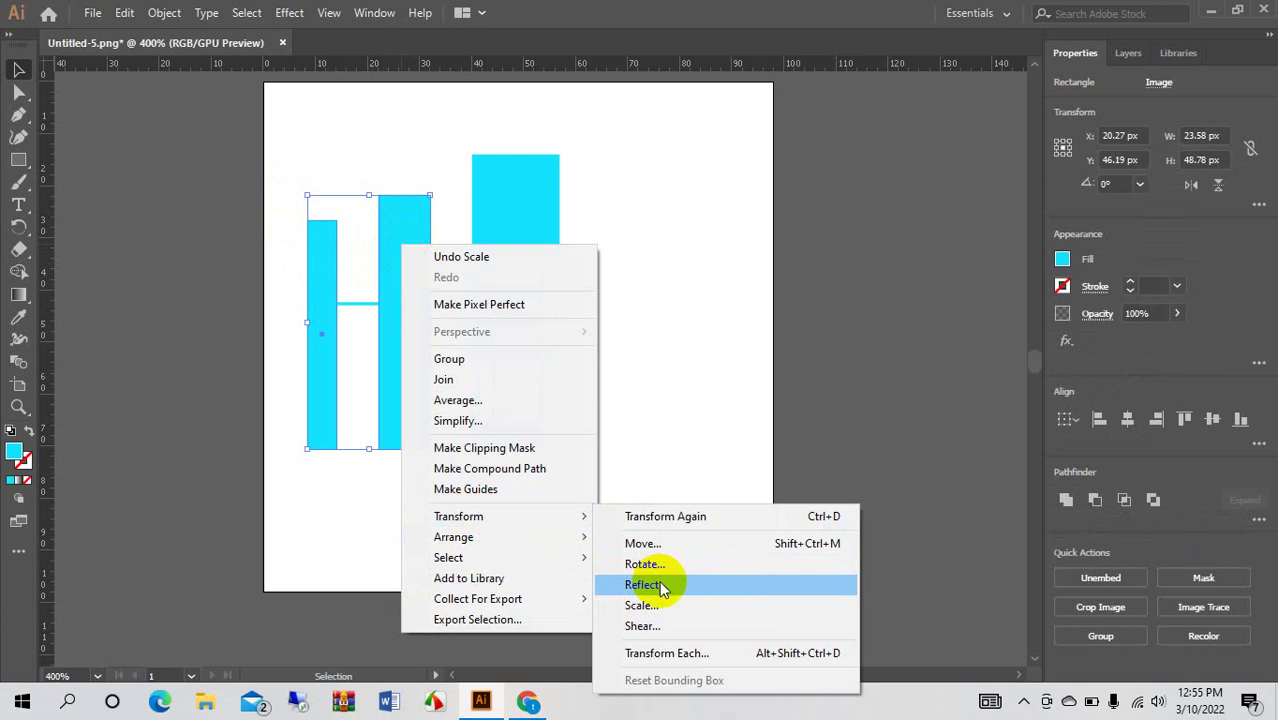
click(654, 581)
click(556, 470)
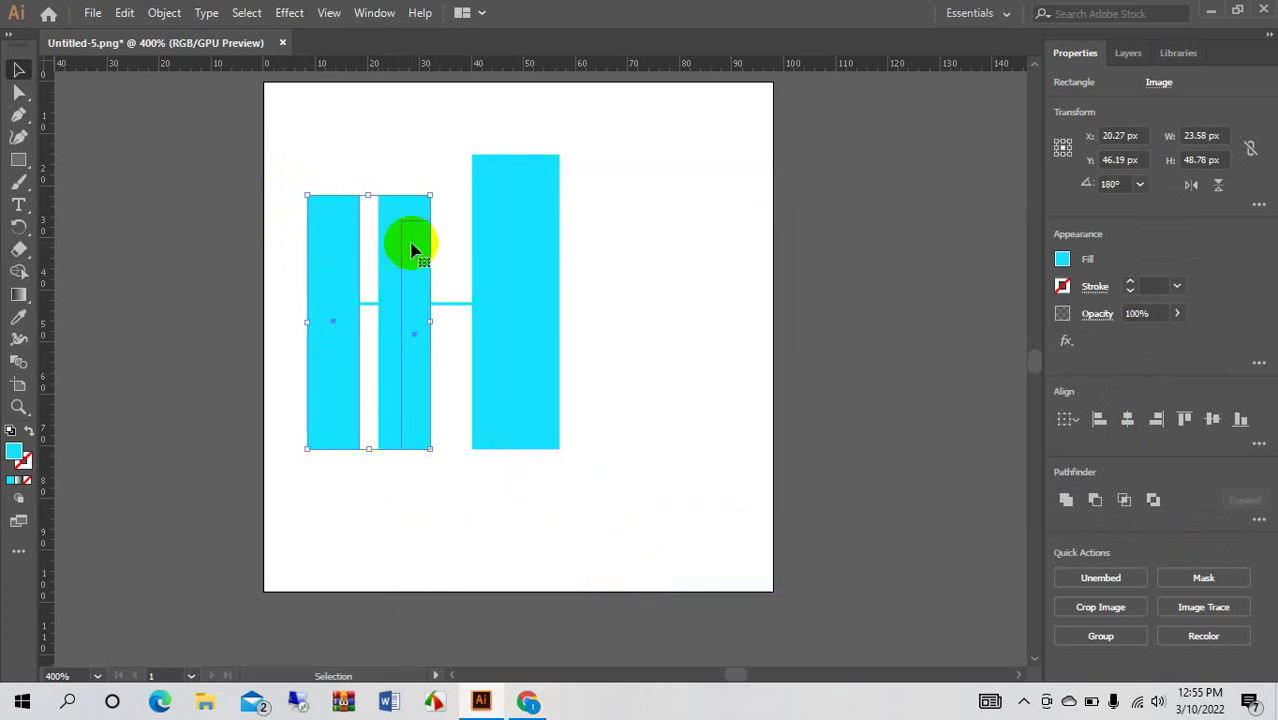
drag(413, 250, 696, 246)
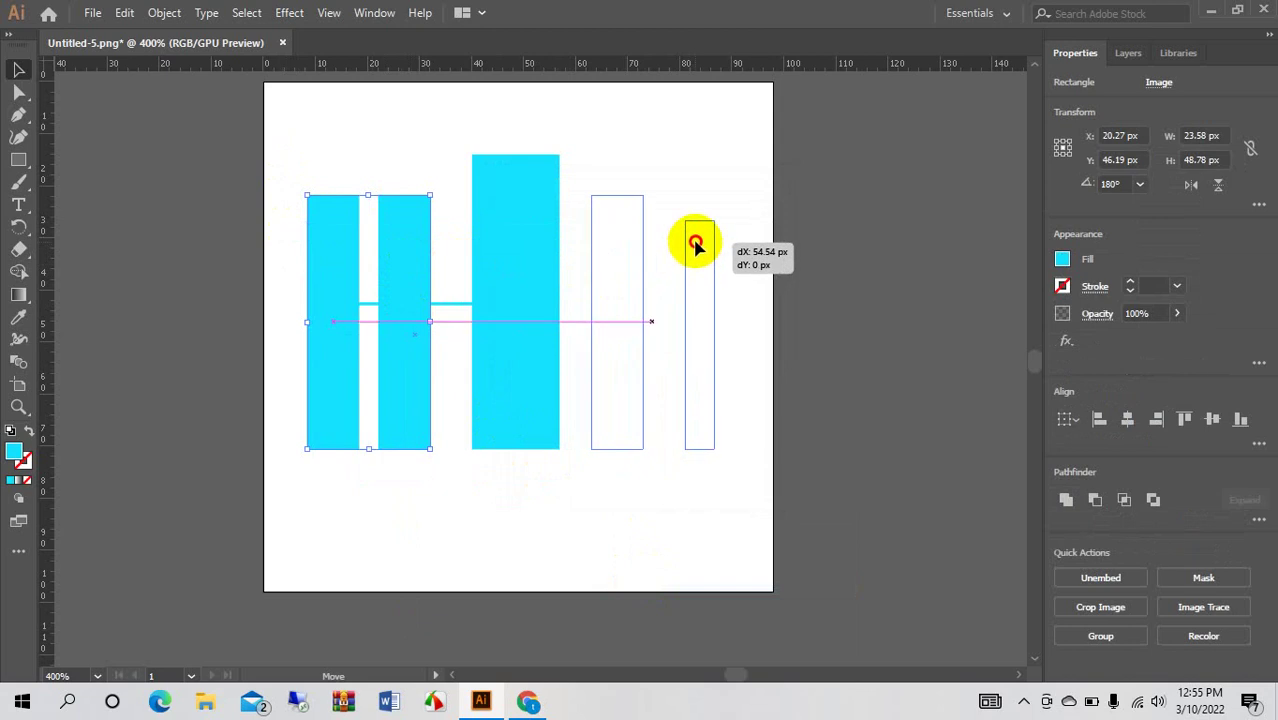
drag(696, 246, 704, 247)
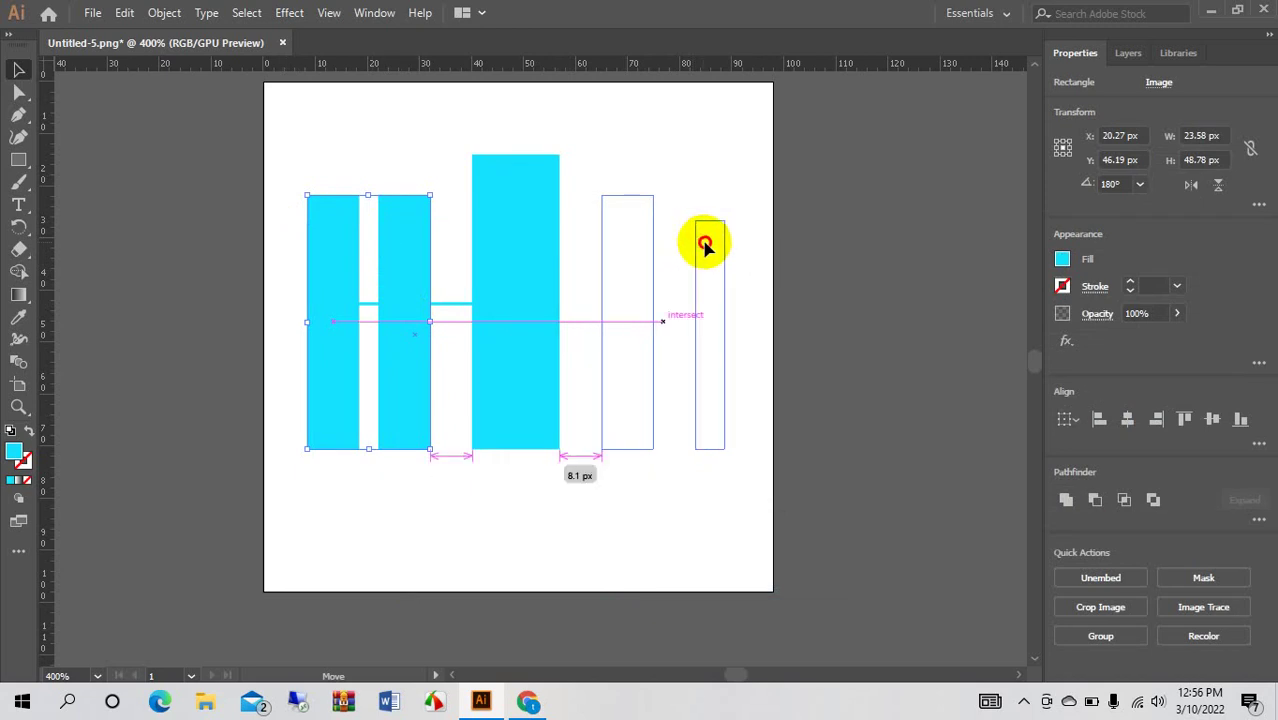
drag(704, 247, 706, 245)
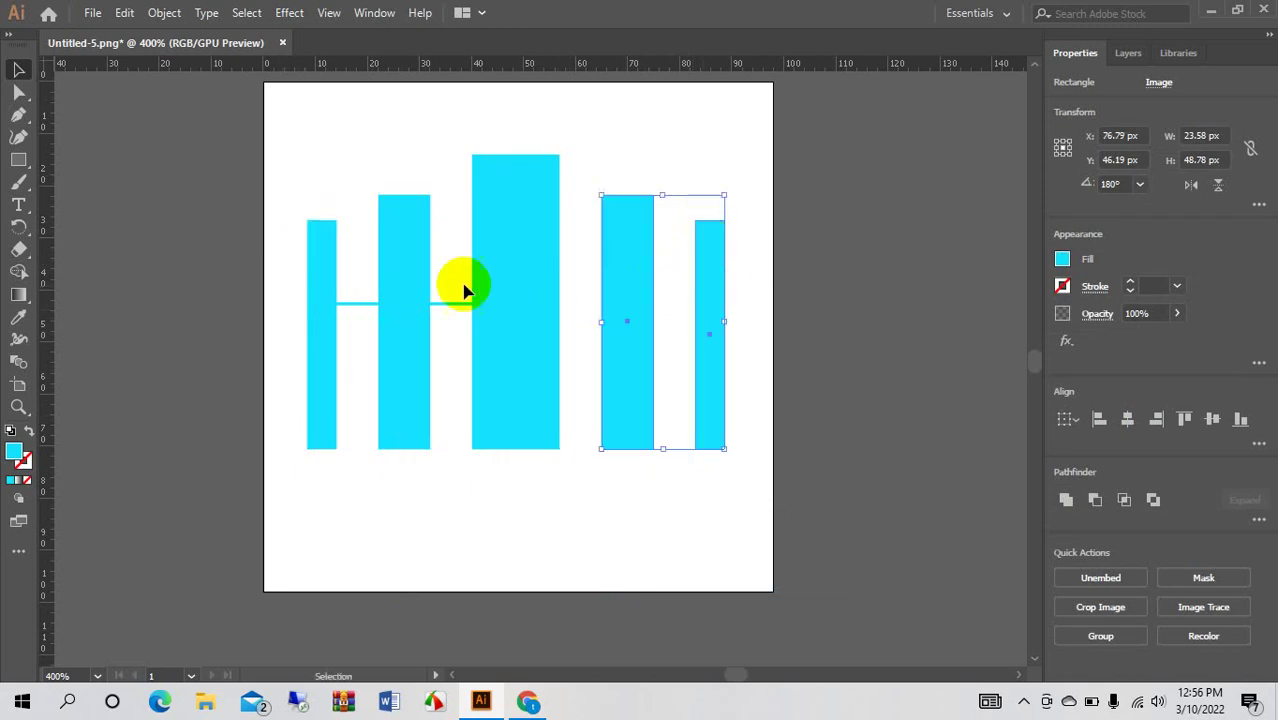
Alt-drag a copy of the connector line toward the right-hand bars.
drag(455, 313, 585, 318)
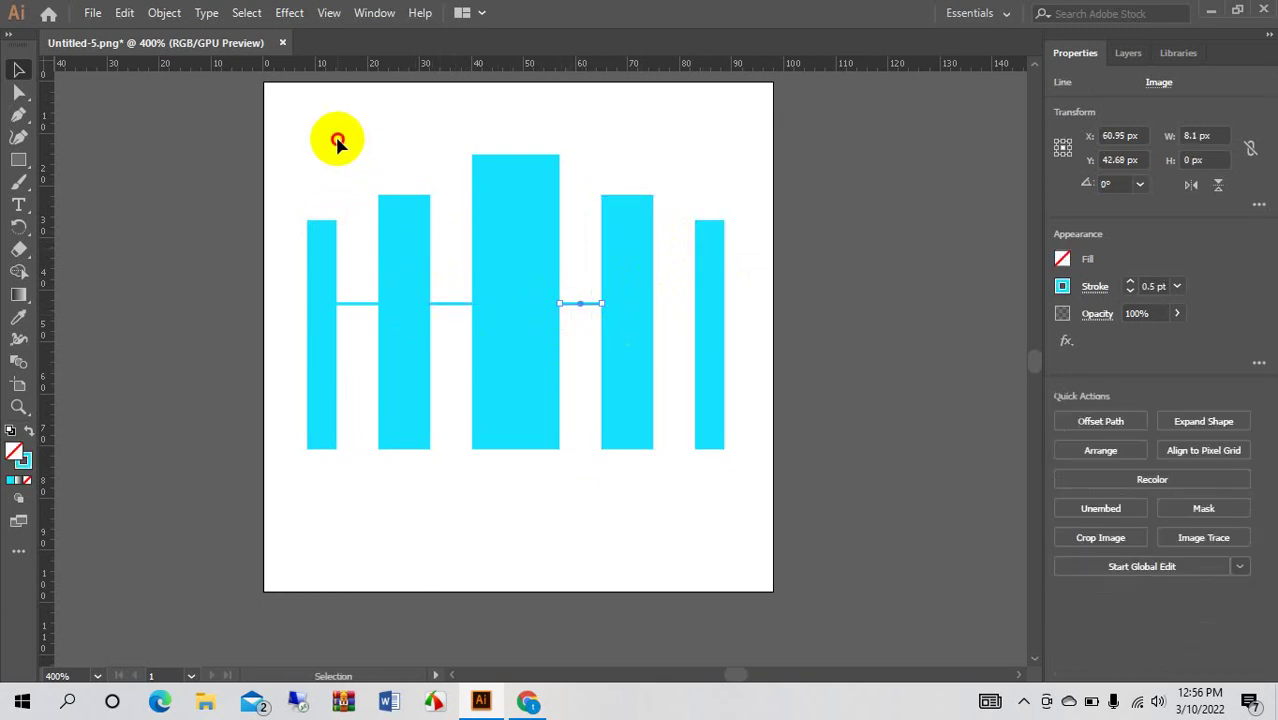
click(572, 318)
click(587, 309)
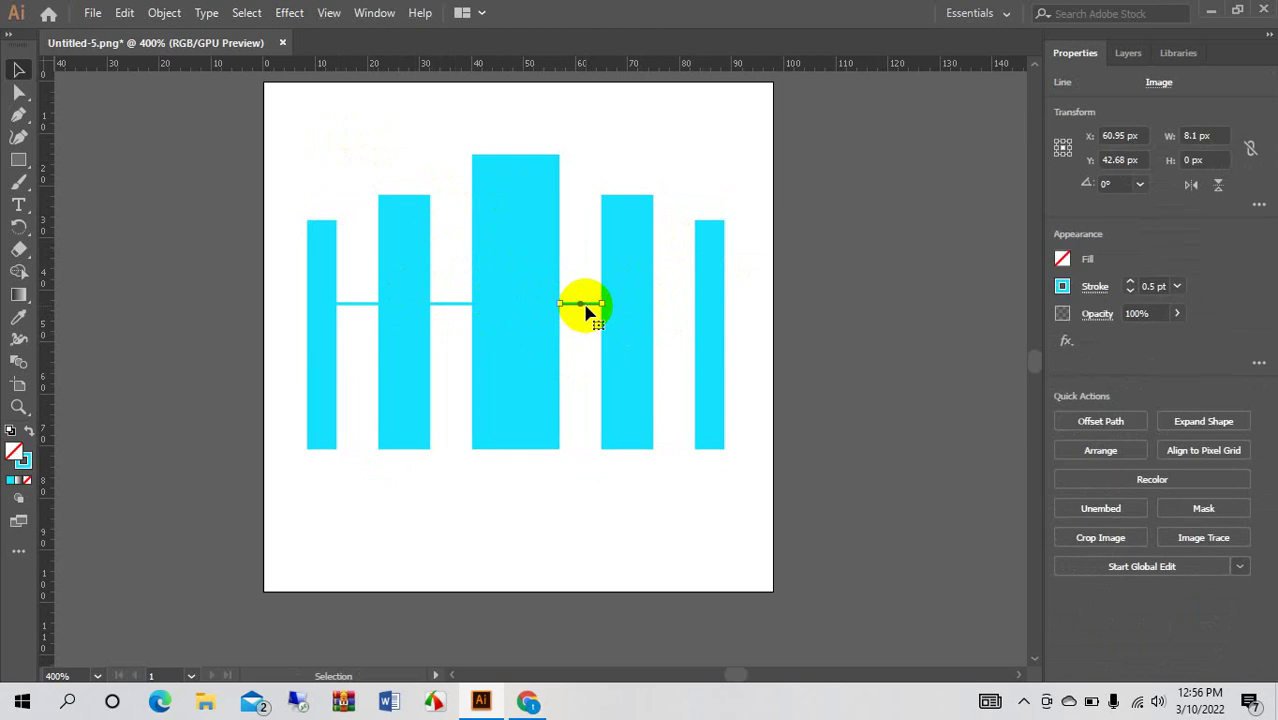
Delete the three short connector lines, leaving five separate cyan bars.
key(Delete)
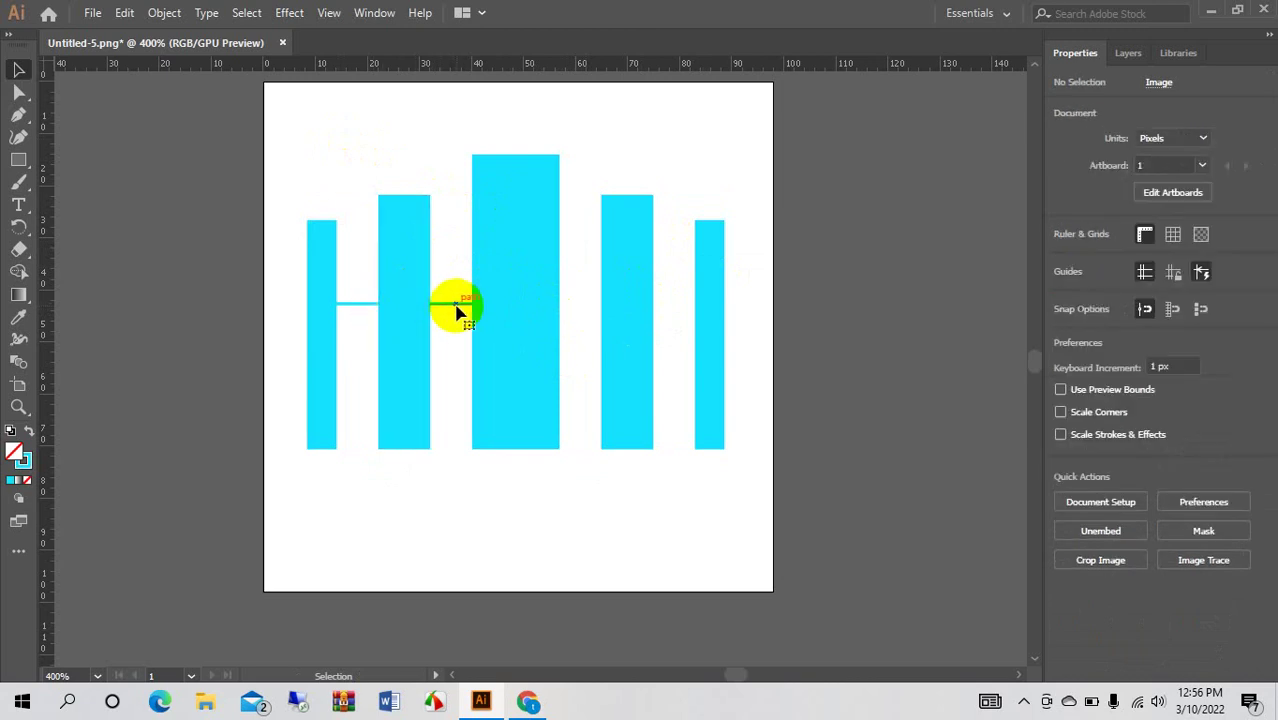
click(456, 304)
key(Delete)
click(355, 305)
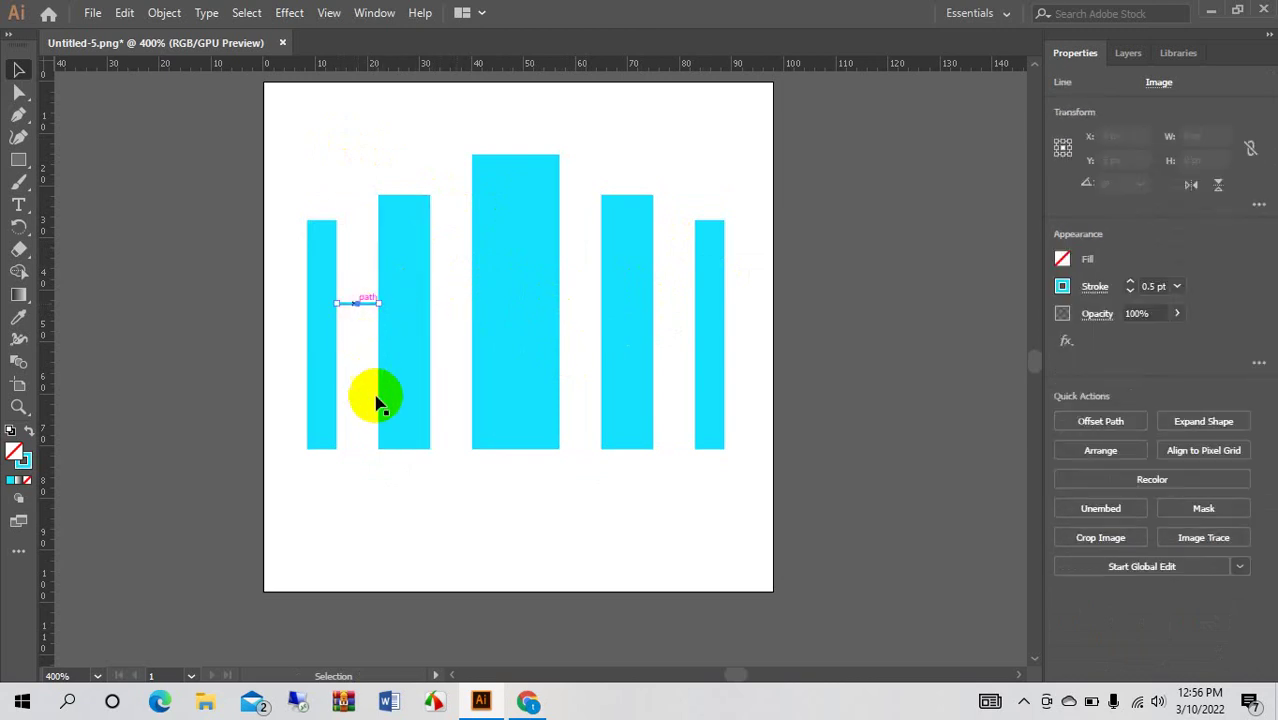
key(Delete)
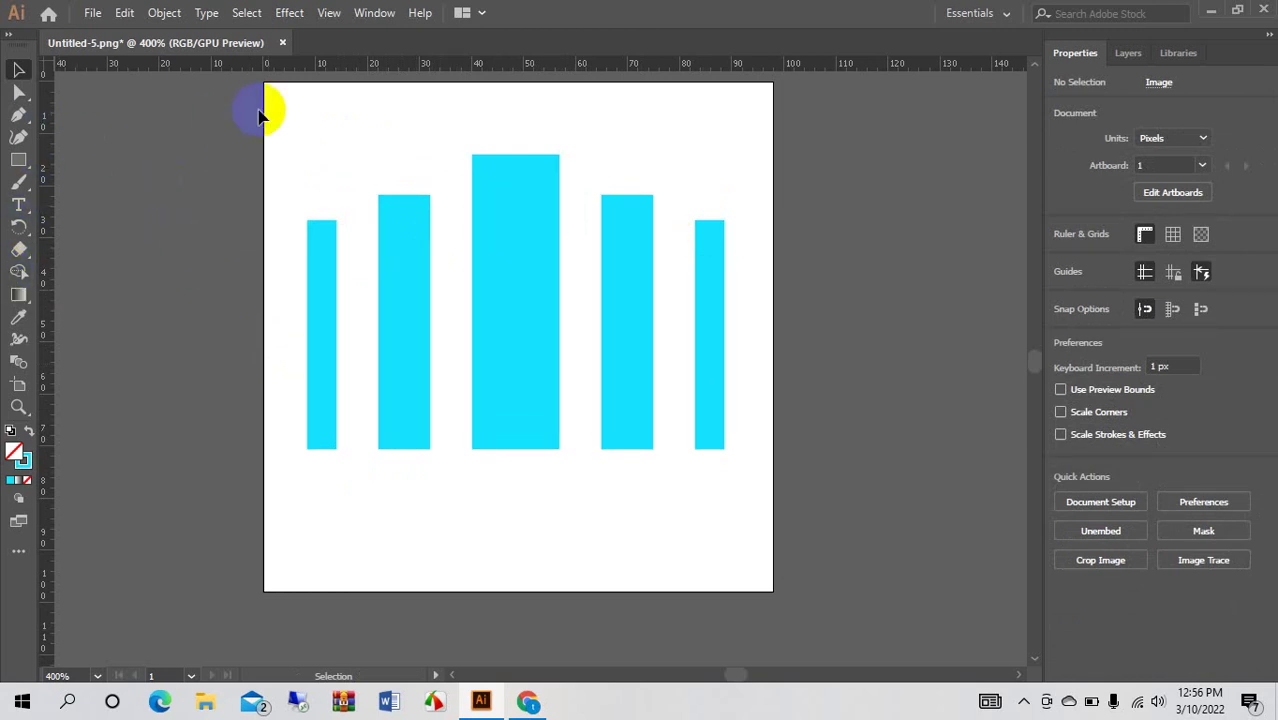
Select all five cyan bars and drag them together further down the artboard.
mouse_move(258, 116)
mouse_down()
mouse_move(308, 163)
mouse_move(790, 428)
mouse_up()
drag(493, 362, 495, 455)
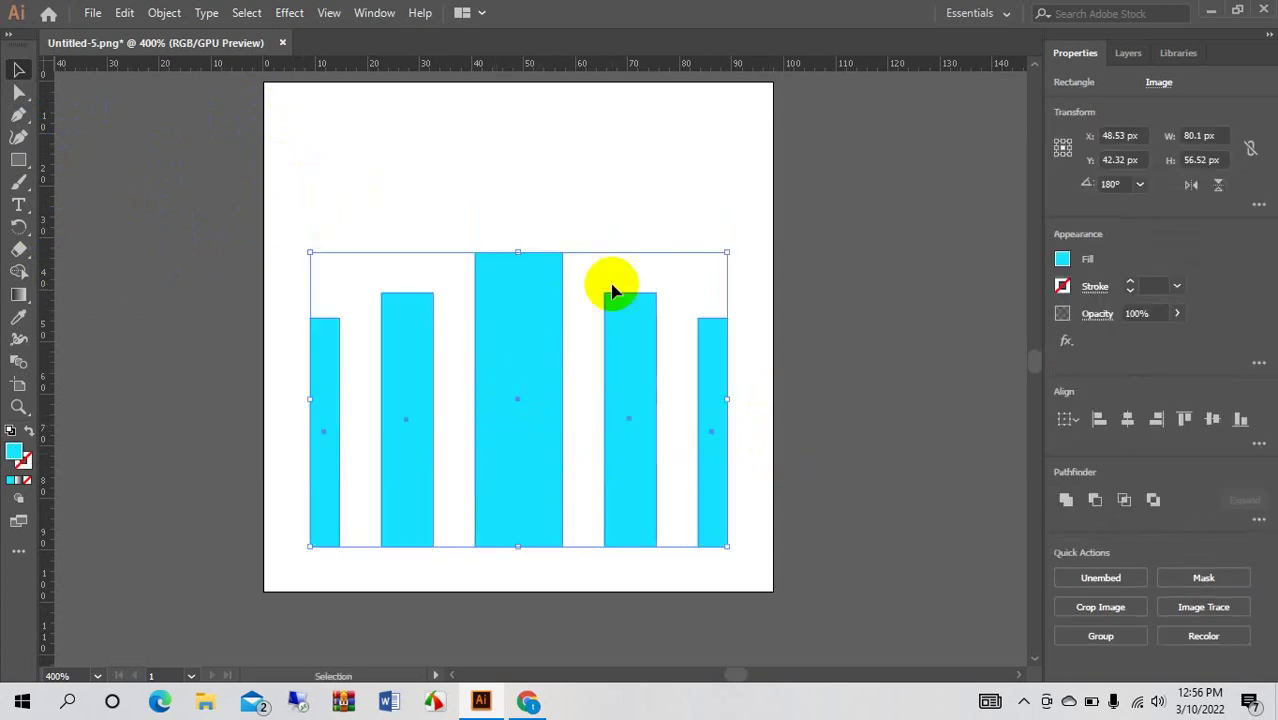
click(692, 266)
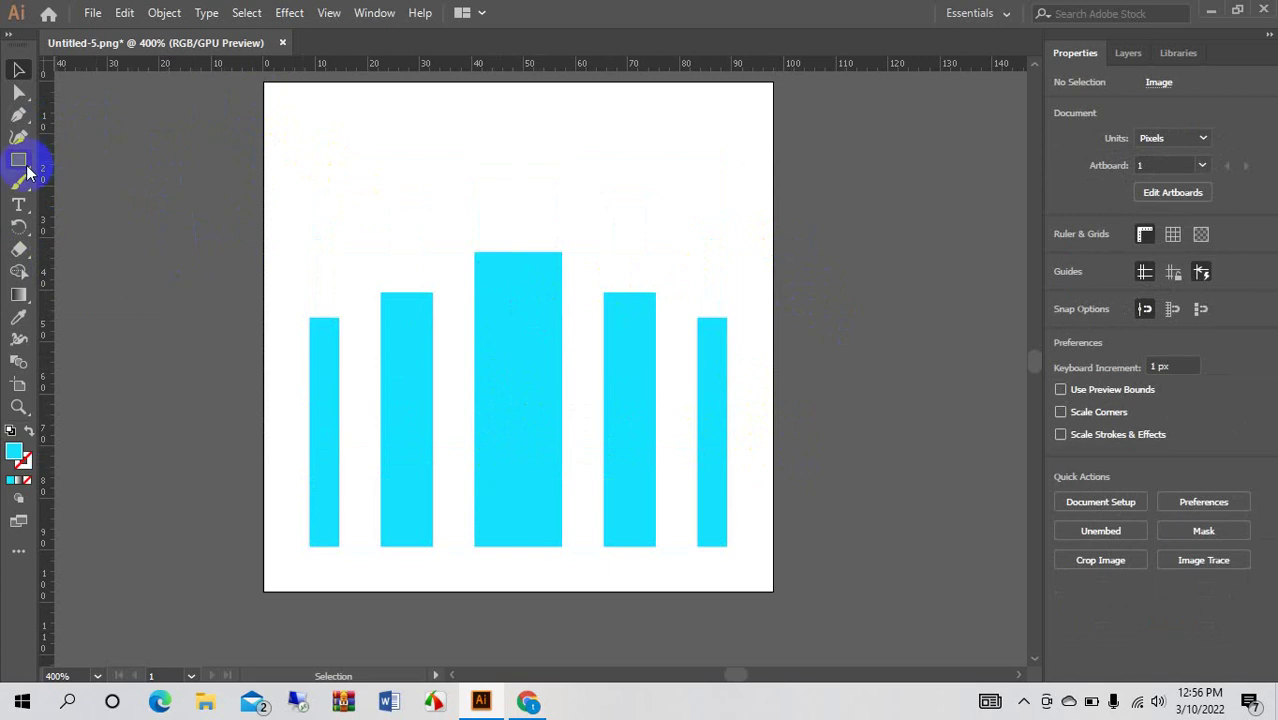
Draw a three-sided cyan polygon at the artboard's upper-left with the Polygon Tool.
drag(18, 160, 80, 258)
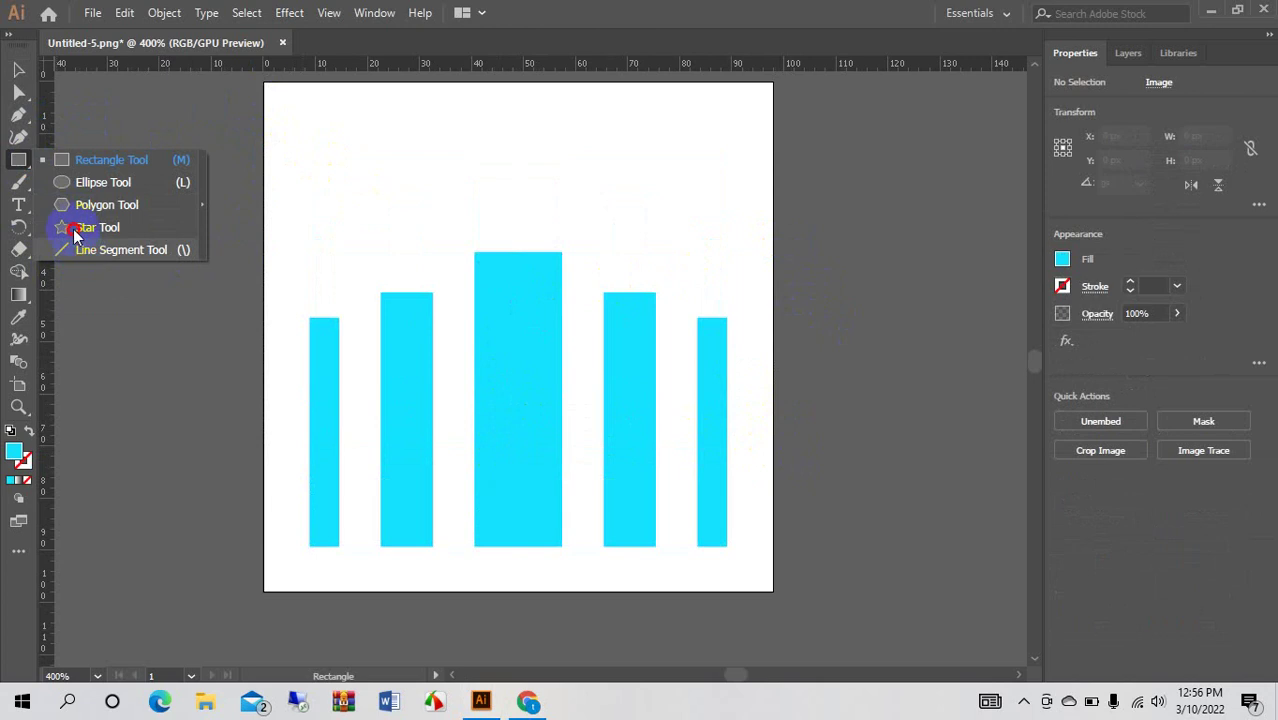
drag(75, 232, 80, 205)
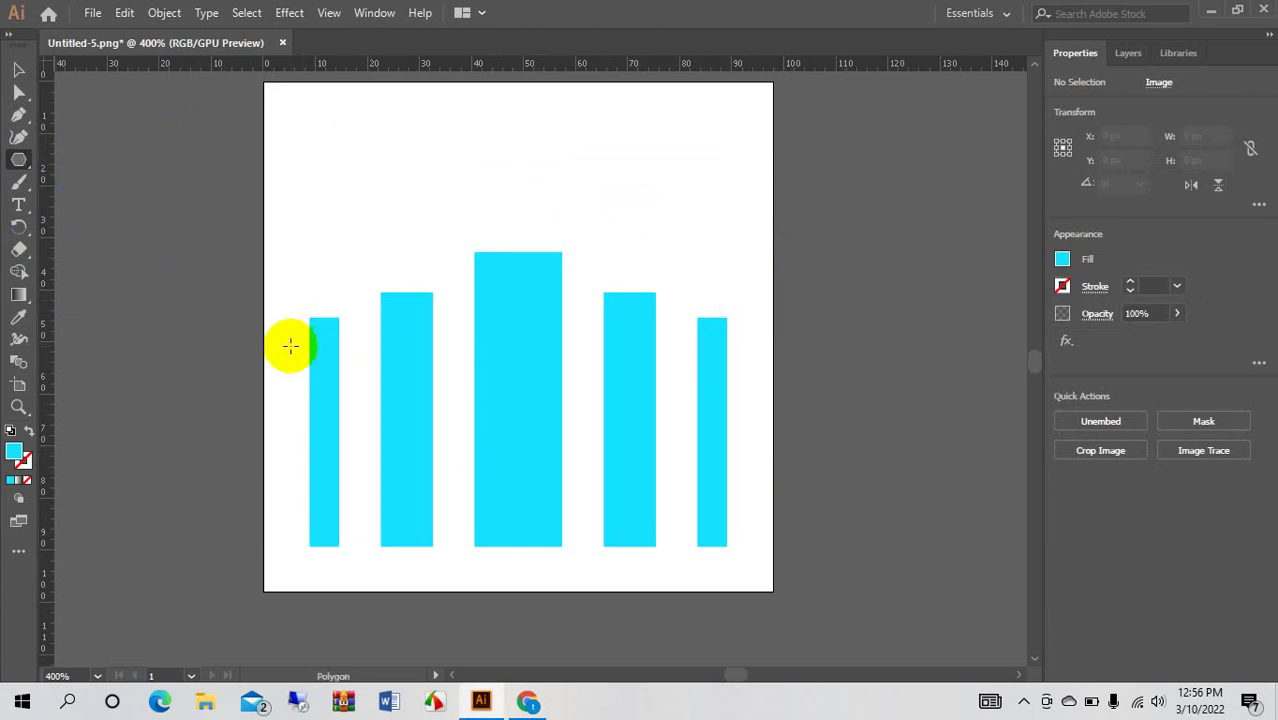
mouse_move(143, 152)
mouse_down()
mouse_move(265, 126)
mouse_move(259, 213)
mouse_move(213, 89)
mouse_move(276, 176)
mouse_move(275, 195)
mouse_up()
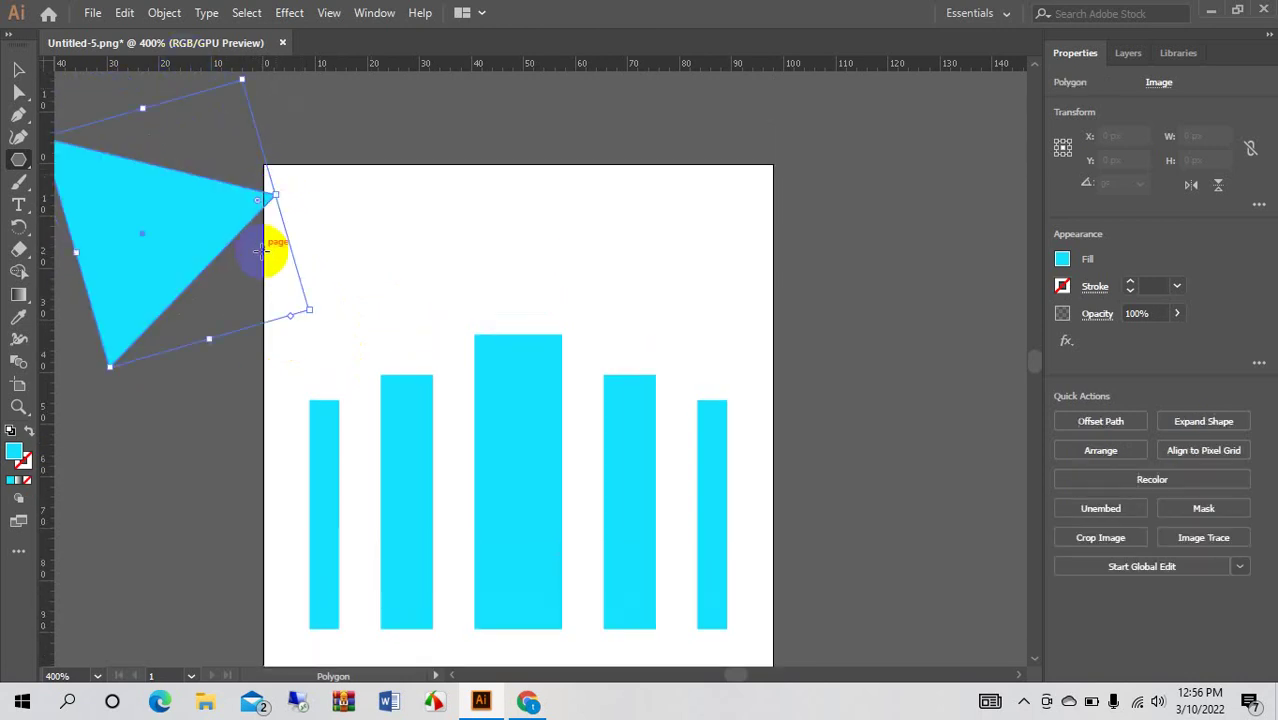
Rotate the triangle about 317°, enlarge it to roughly 47 px, and set it over the right-hand bars.
click(20, 72)
mouse_move(171, 240)
mouse_down()
mouse_move(687, 360)
mouse_move(738, 462)
mouse_up()
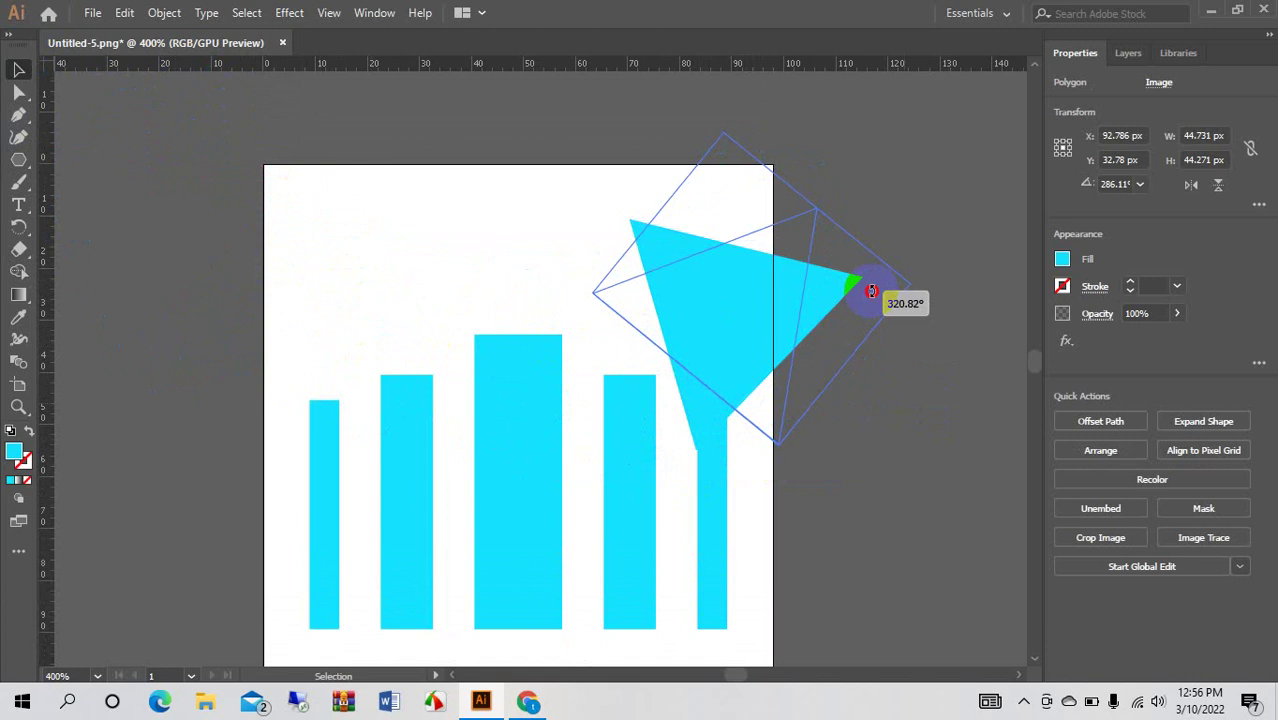
drag(903, 396, 866, 286)
mouse_move(705, 346)
mouse_down()
mouse_move(665, 380)
mouse_move(638, 358)
mouse_up()
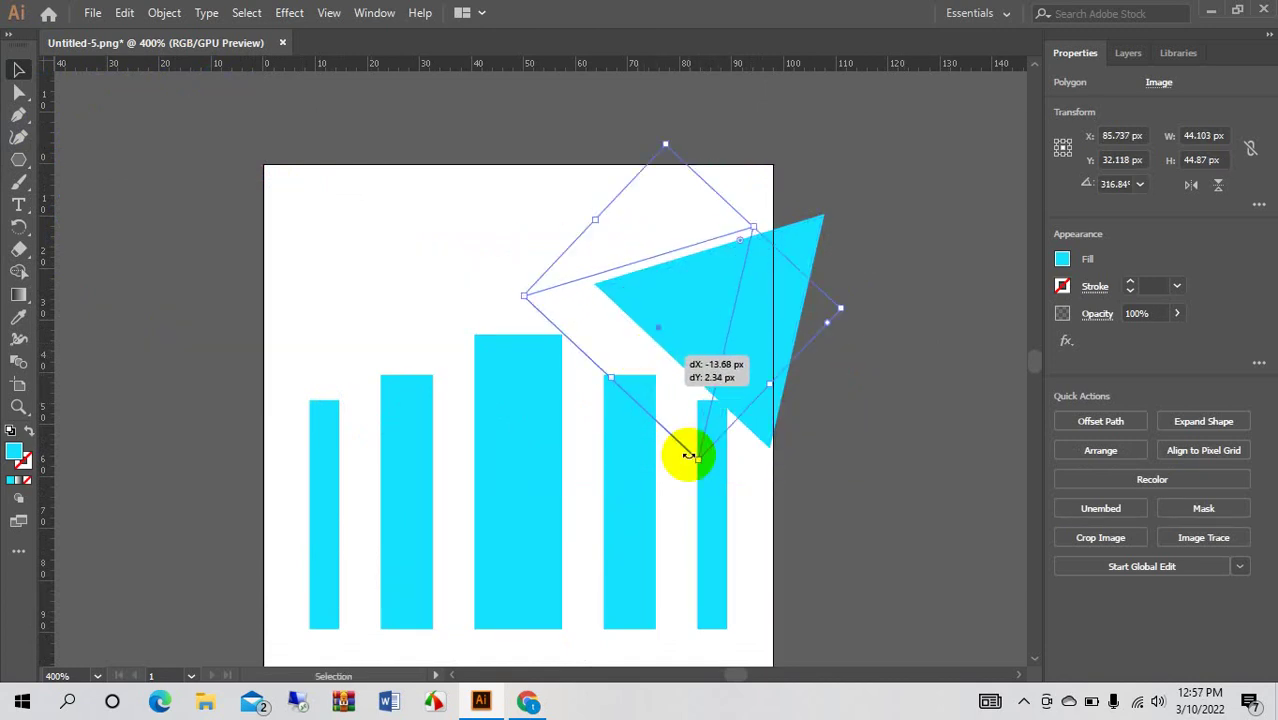
mouse_move(638, 358)
mouse_down()
mouse_move(703, 480)
mouse_move(740, 487)
mouse_move(727, 486)
mouse_move(731, 500)
mouse_up()
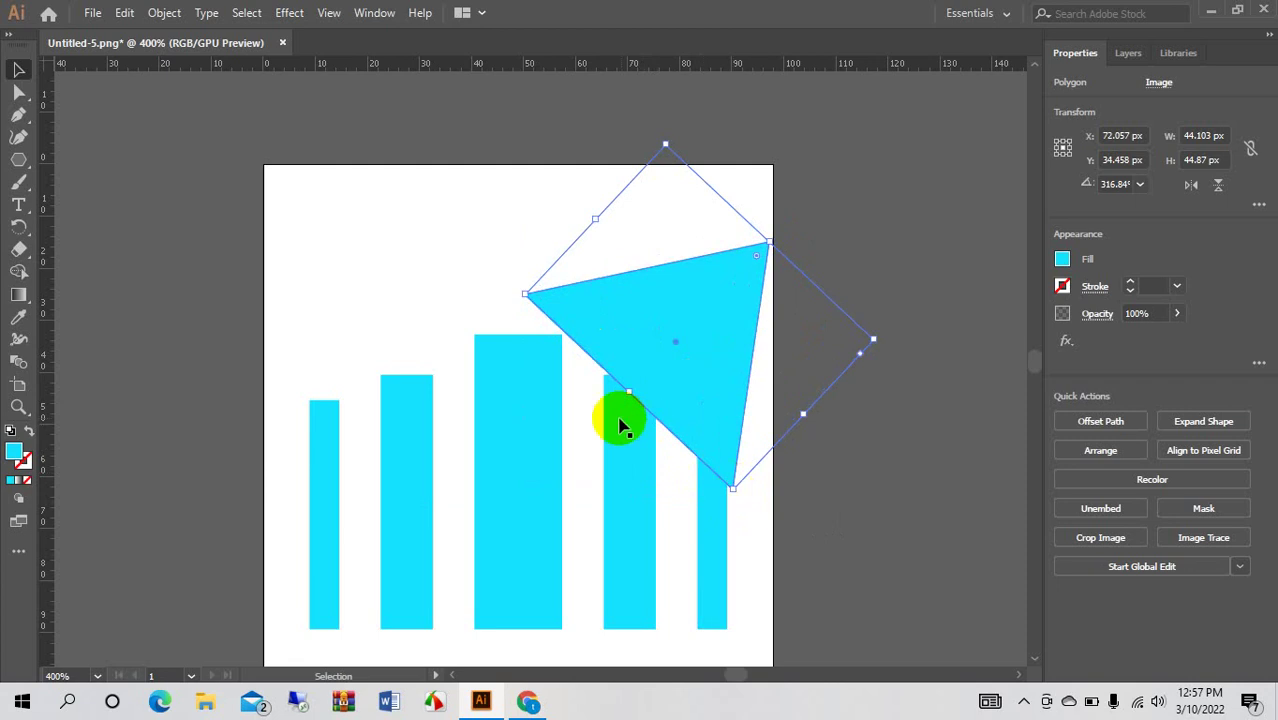
click(505, 450)
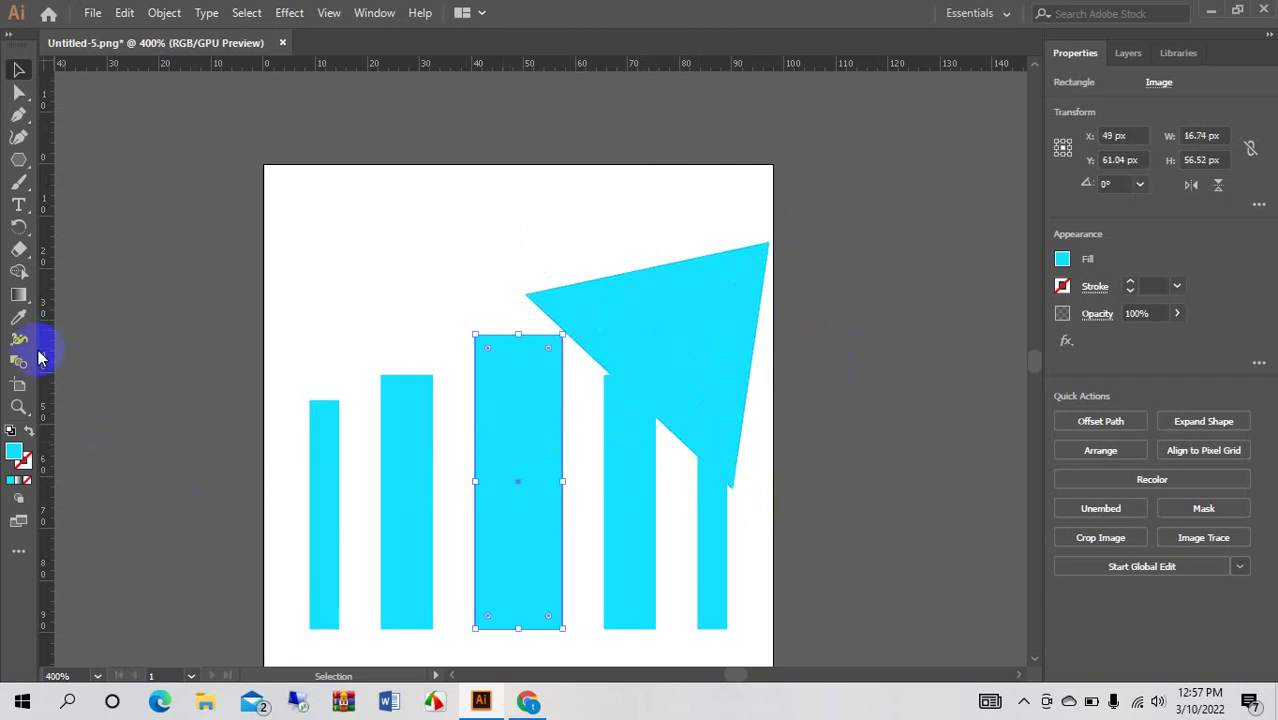
Add a vertical guide through the centre bar and rotate the cyan triangle to 330°.
drag(50, 368, 521, 523)
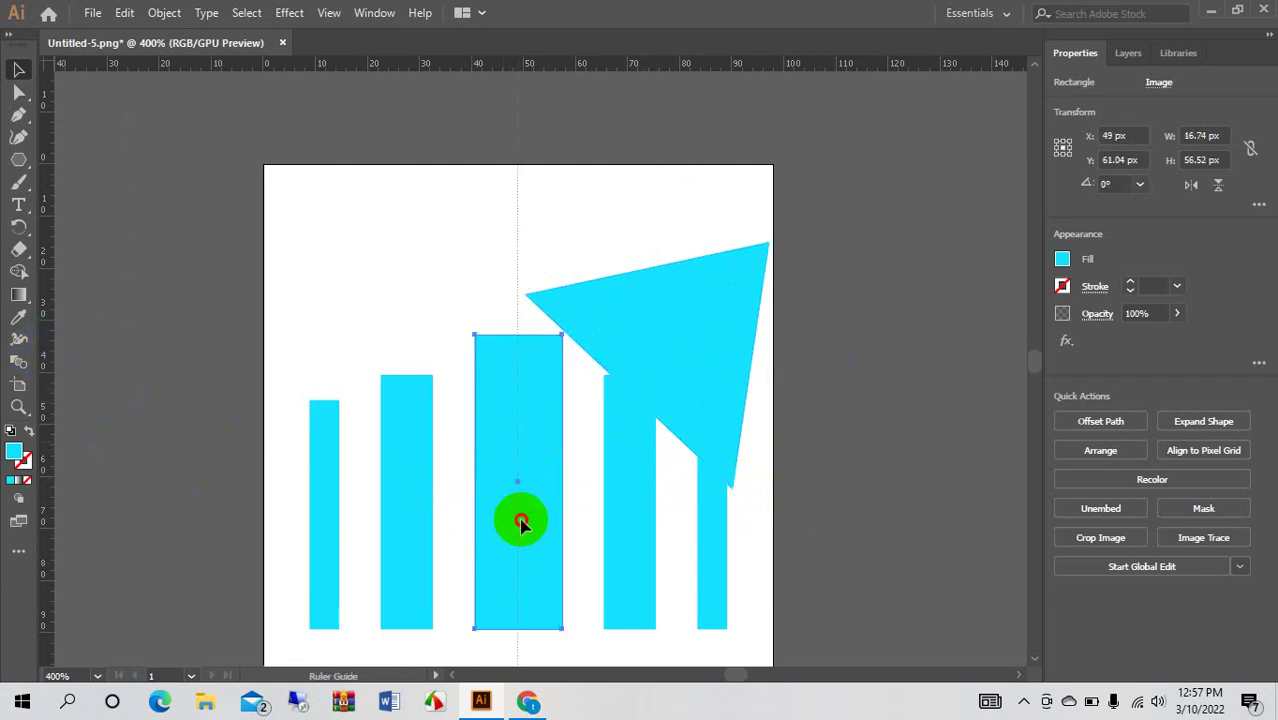
drag(518, 530, 517, 530)
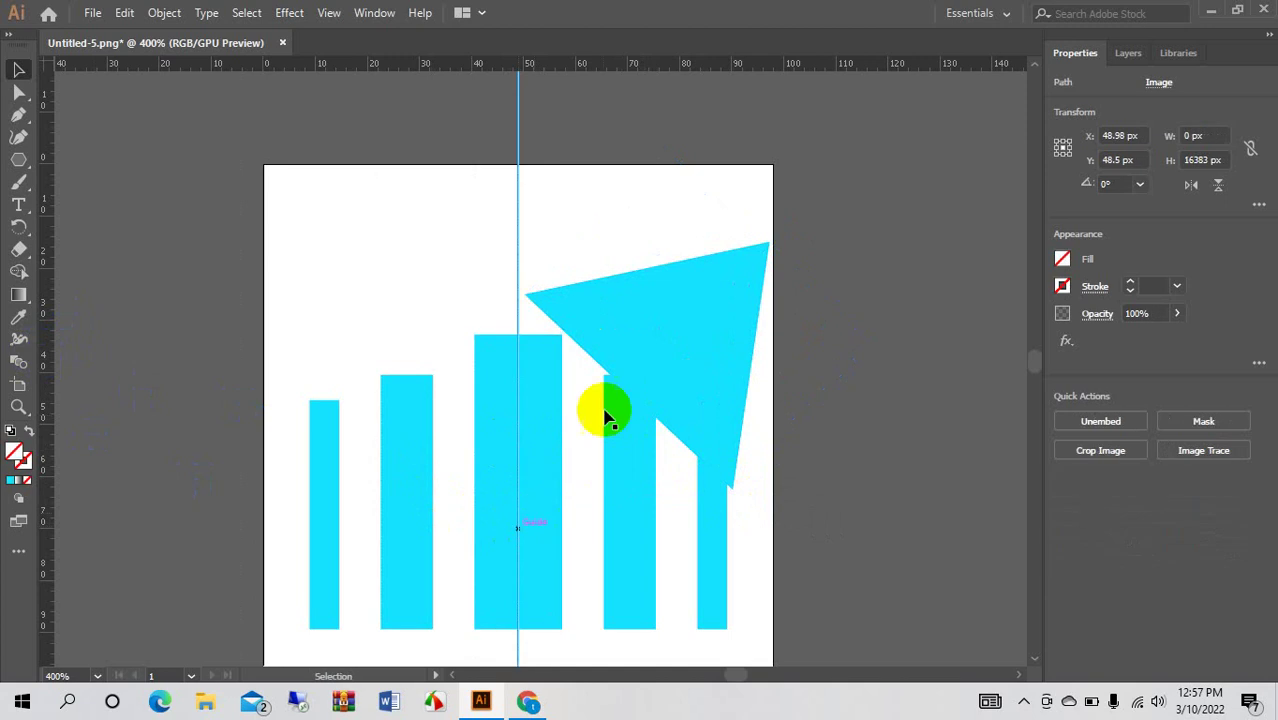
mouse_move(656, 371)
mouse_down()
mouse_move(642, 378)
mouse_move(650, 368)
mouse_up()
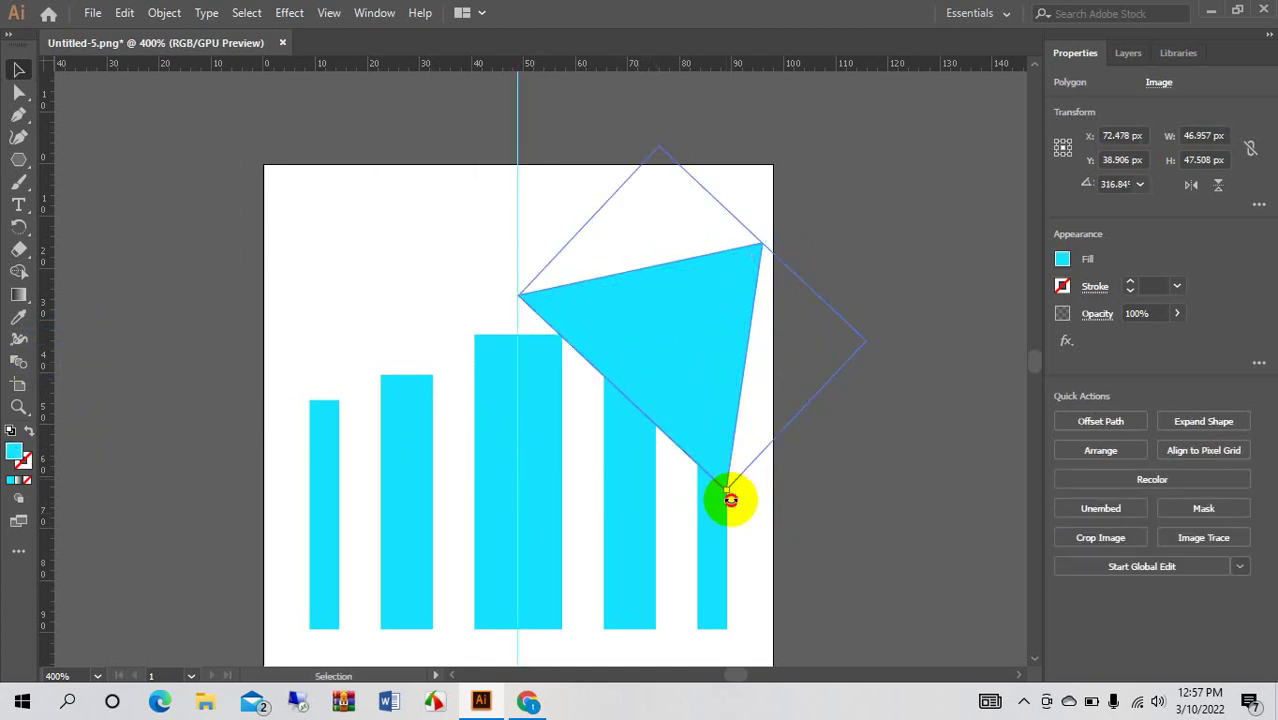
drag(730, 500, 752, 466)
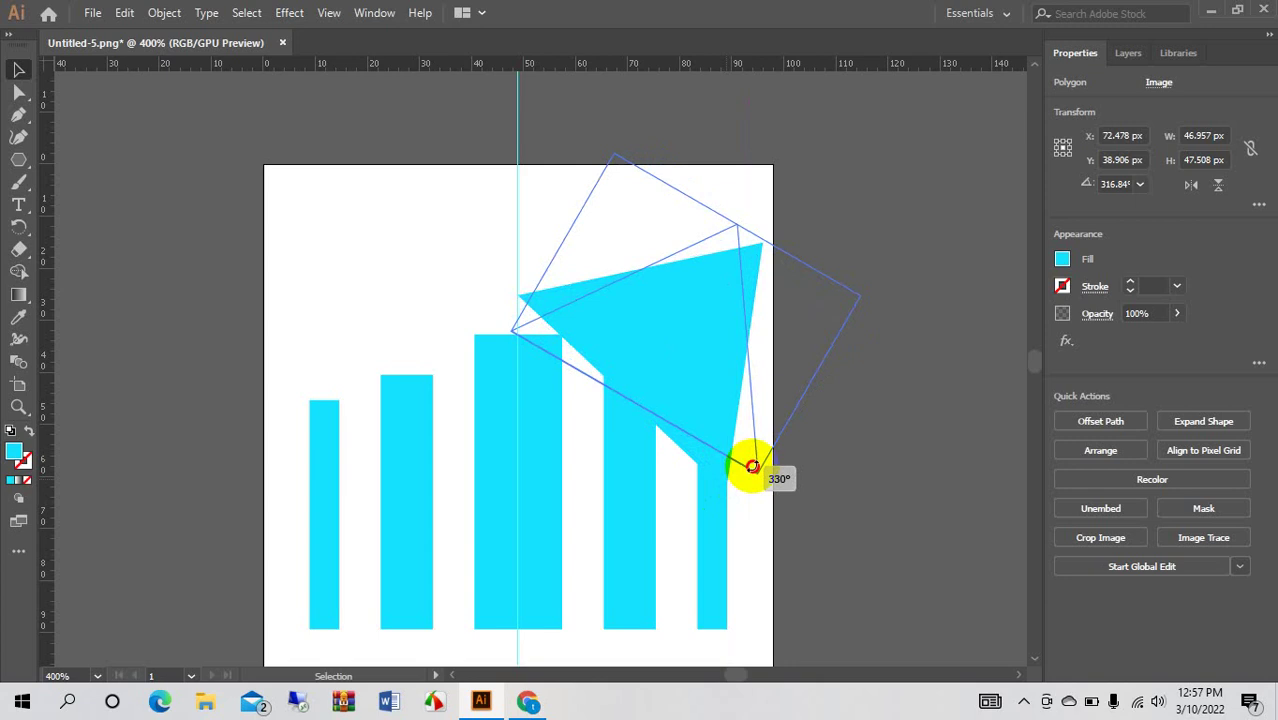
drag(752, 466, 755, 467)
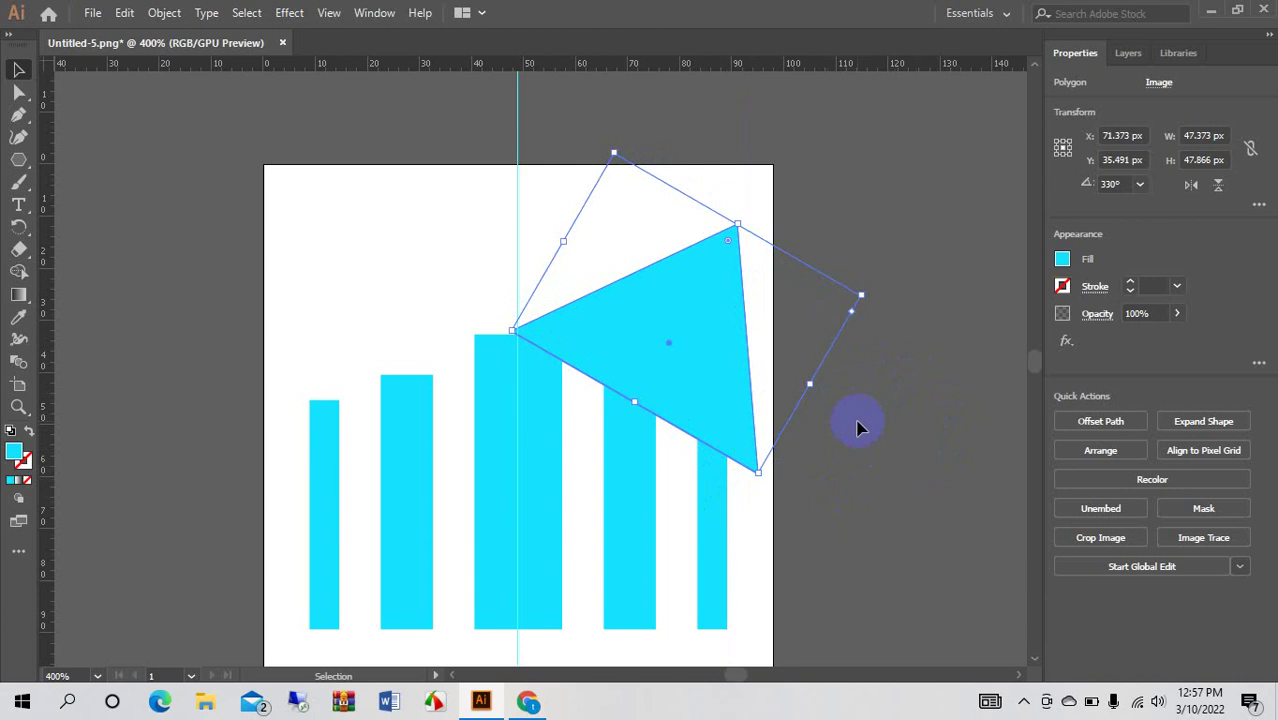
Nudge the triangle with arrow keys until its left tip meets the centre bar's top.
key(Right)
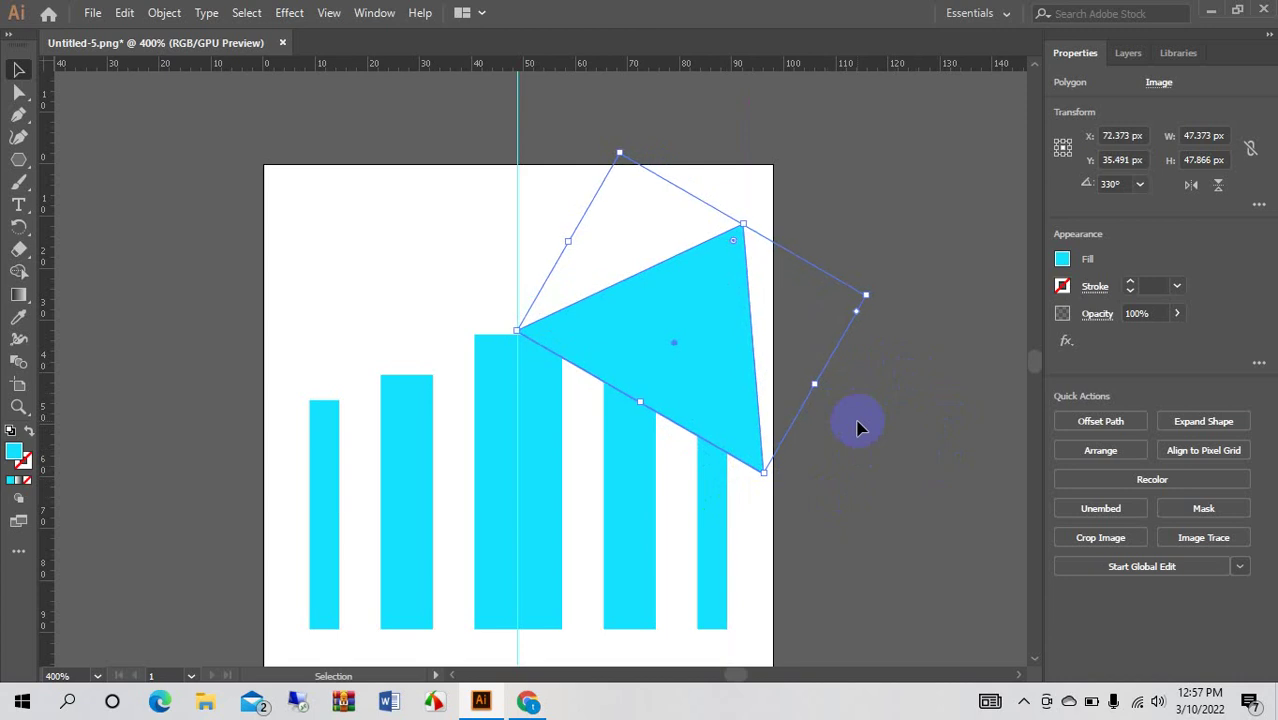
key(Left)
key(Up)
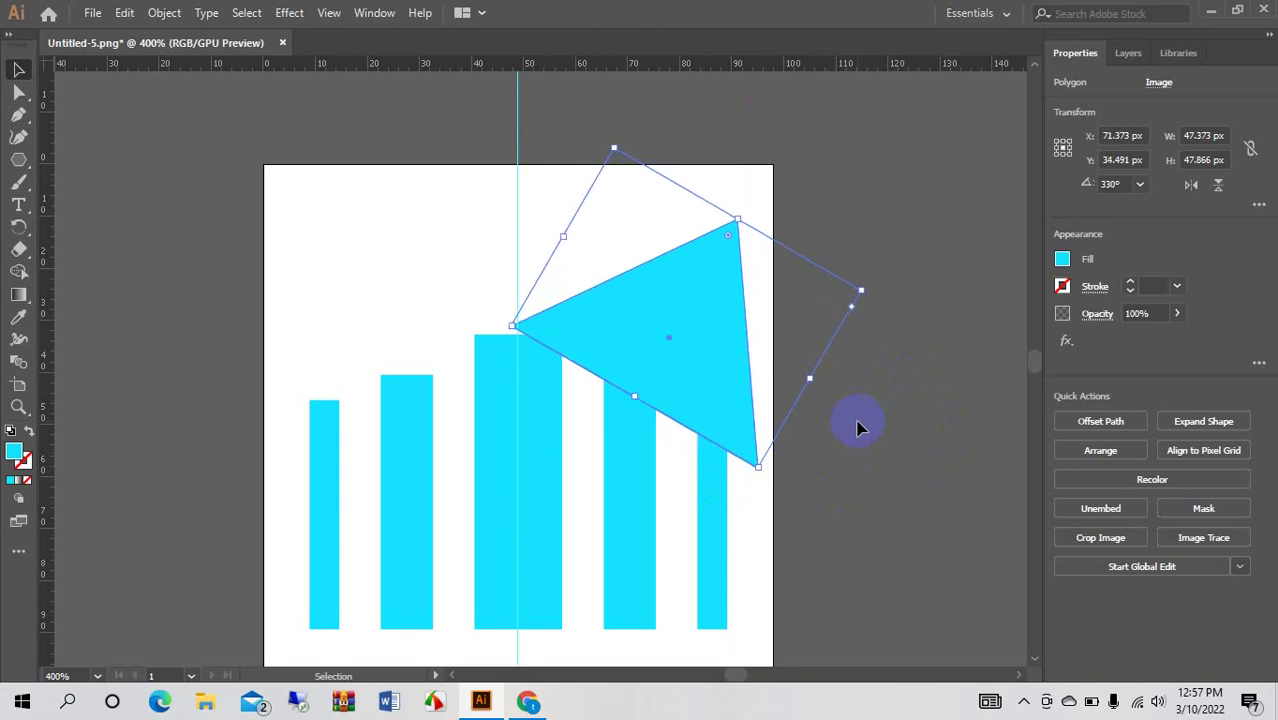
key(Down)
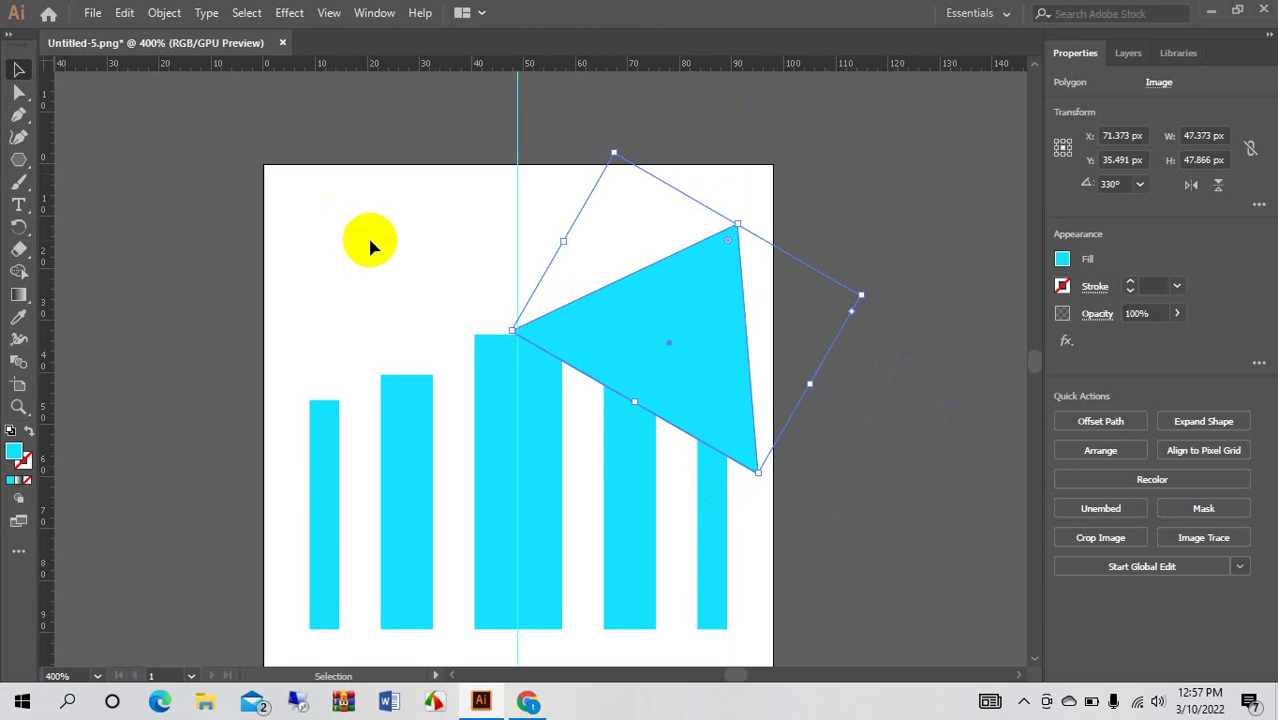
click(476, 262)
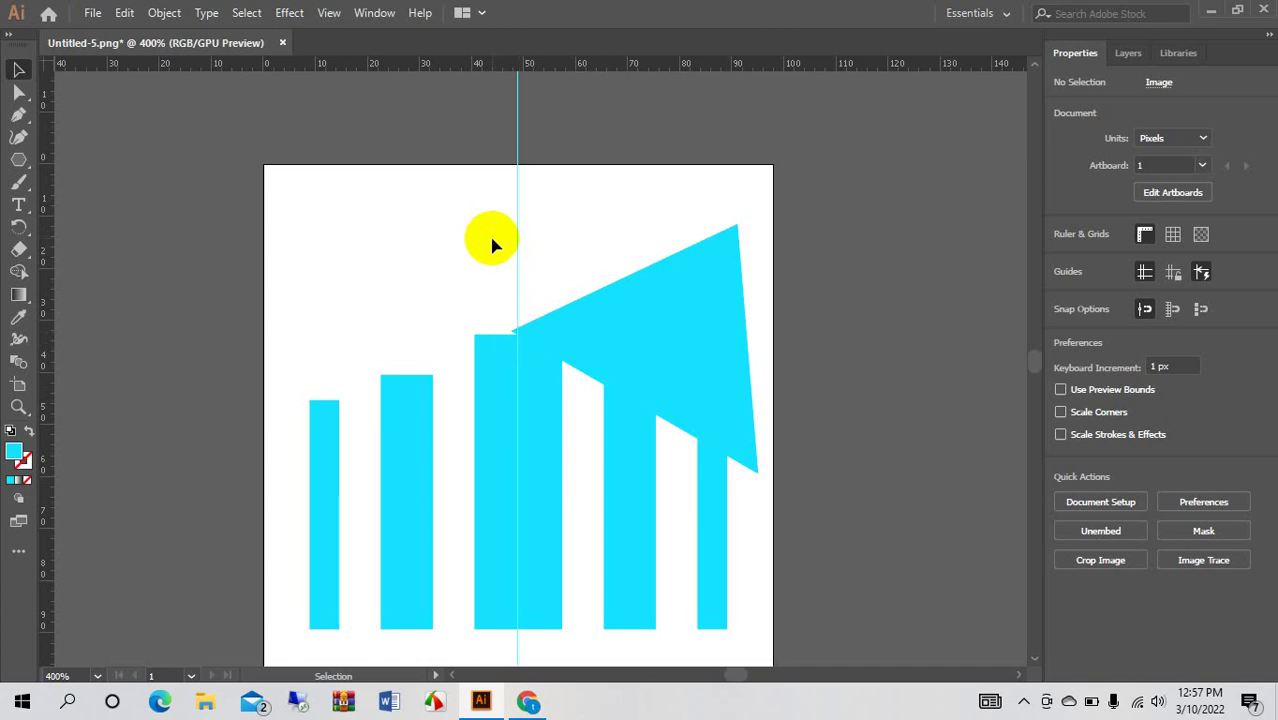
Reflect a copy of the cyan triangle across the vertical axis and drag it left.
click(628, 346)
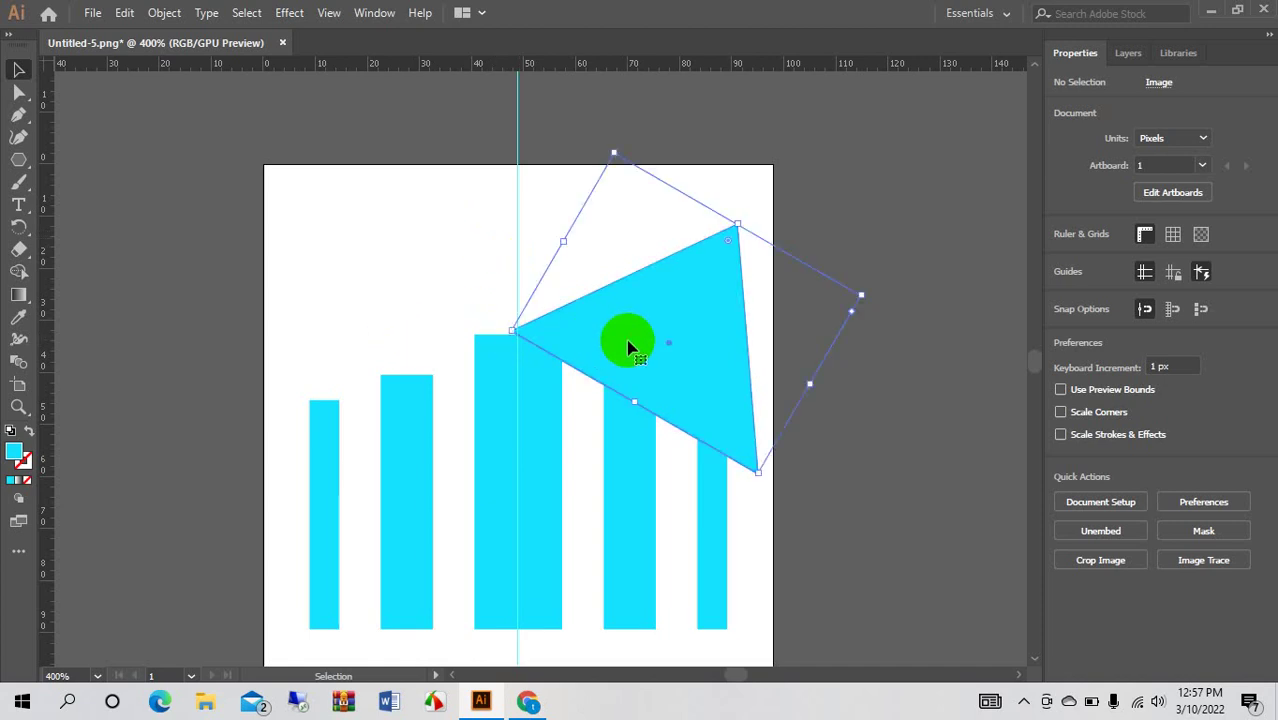
right_click(630, 346)
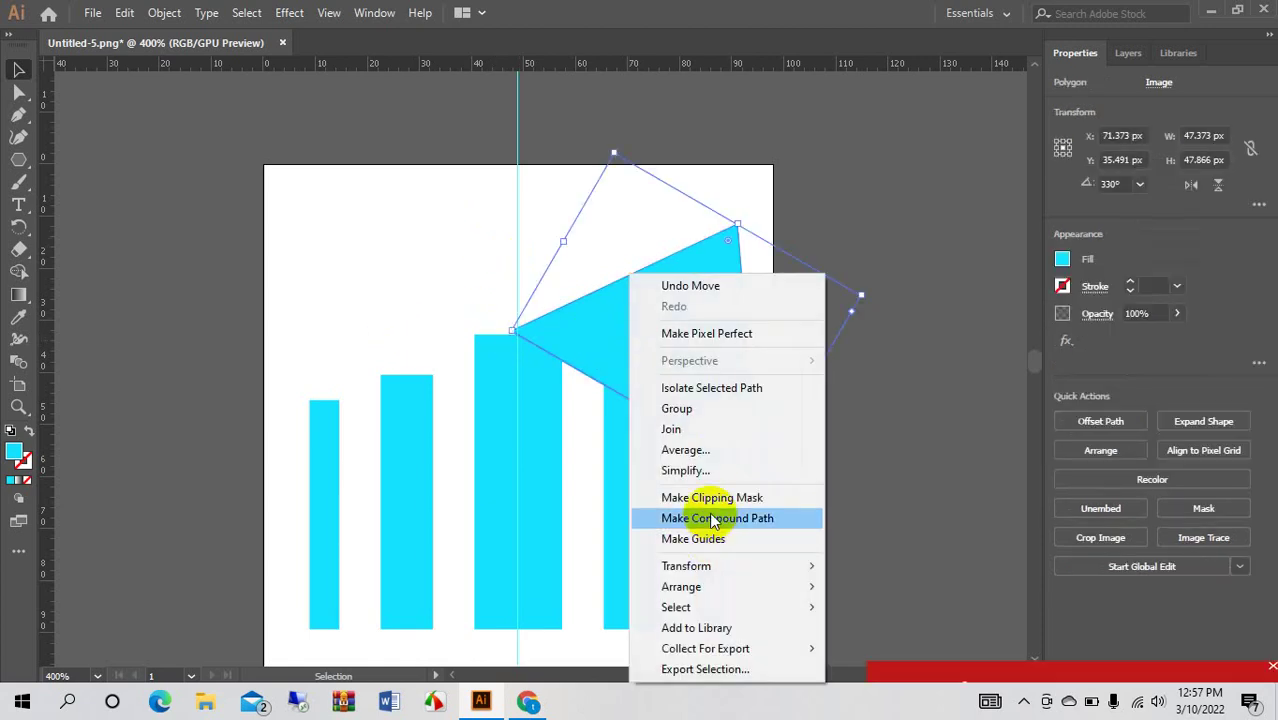
mouse_move(686, 566)
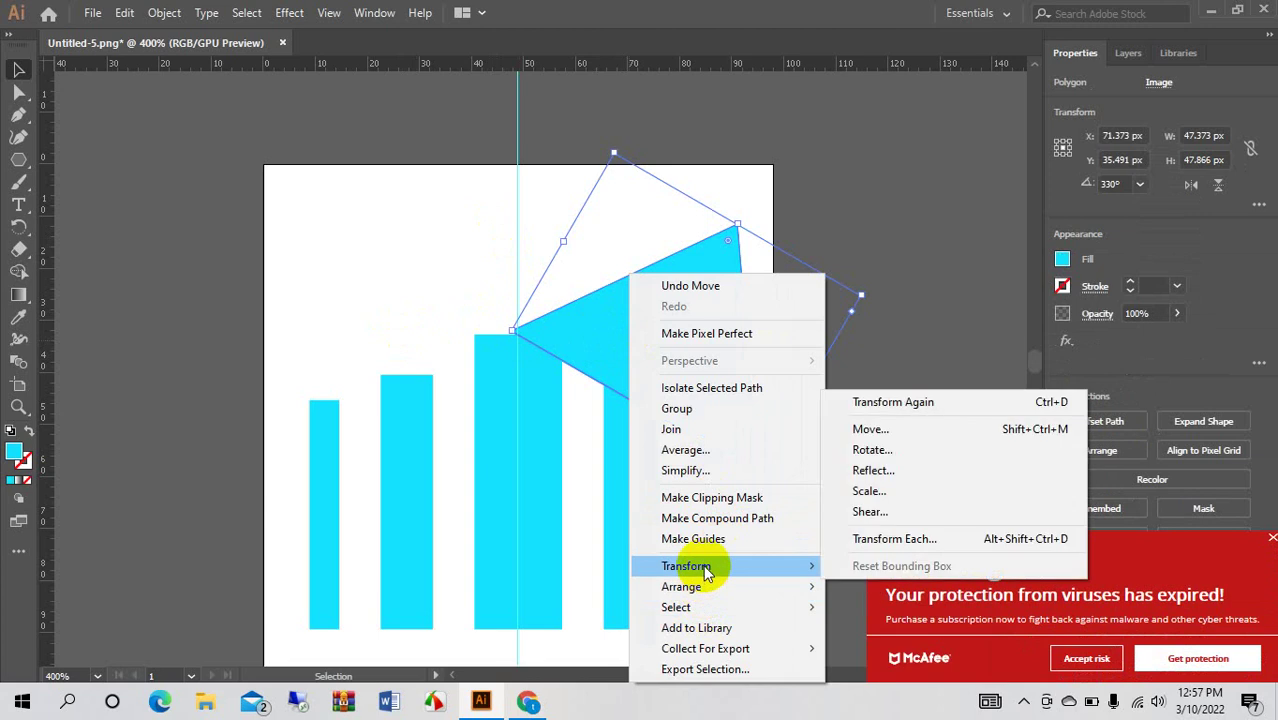
click(900, 470)
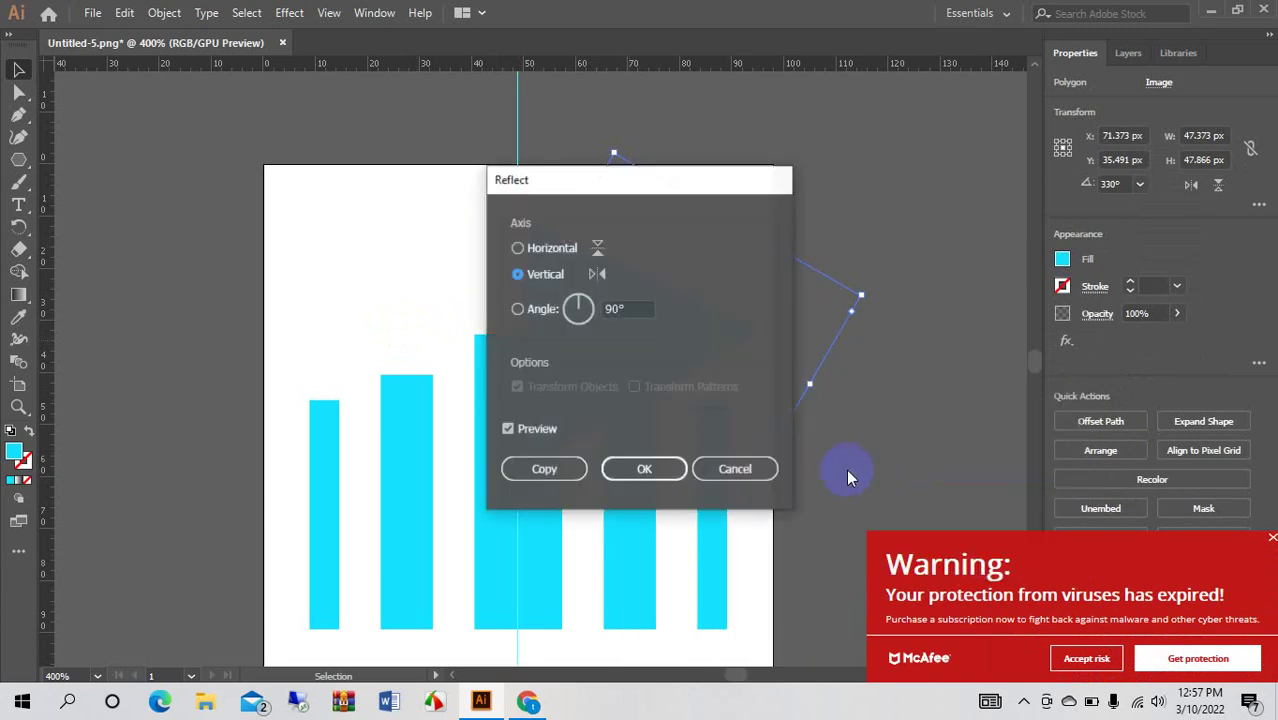
click(563, 467)
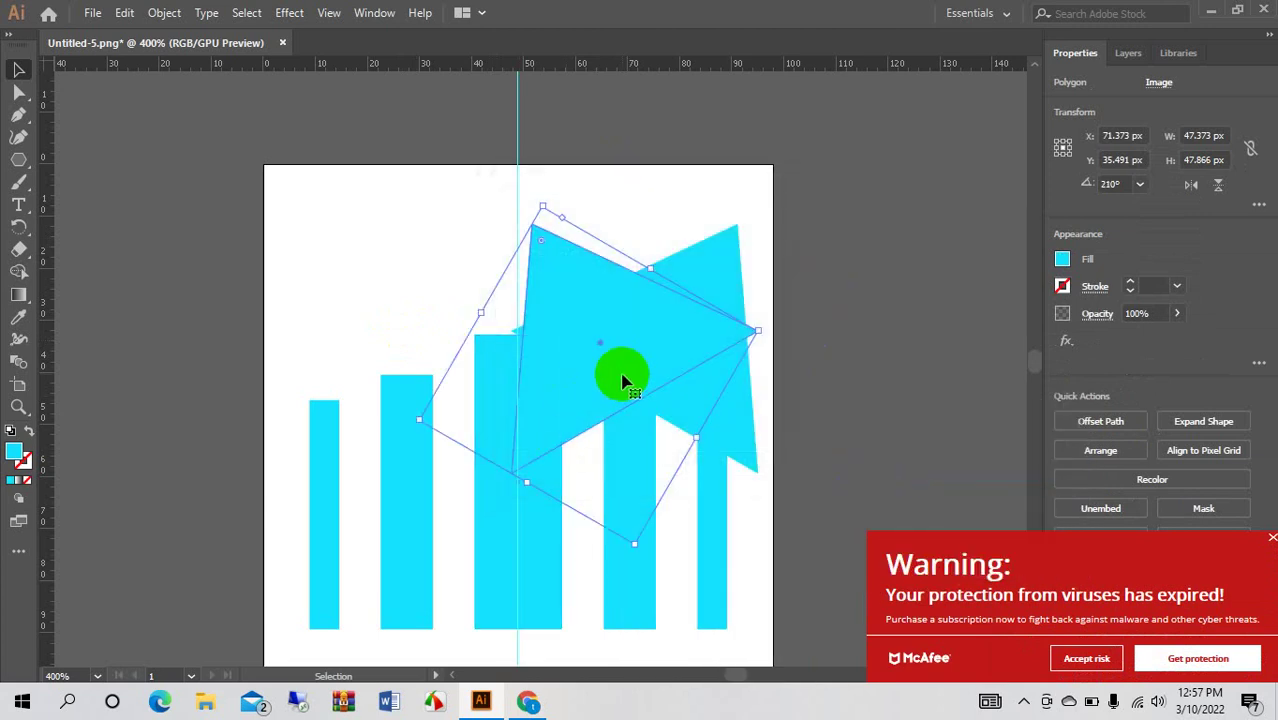
mouse_move(615, 380)
mouse_down()
mouse_move(323, 390)
mouse_move(385, 380)
mouse_up()
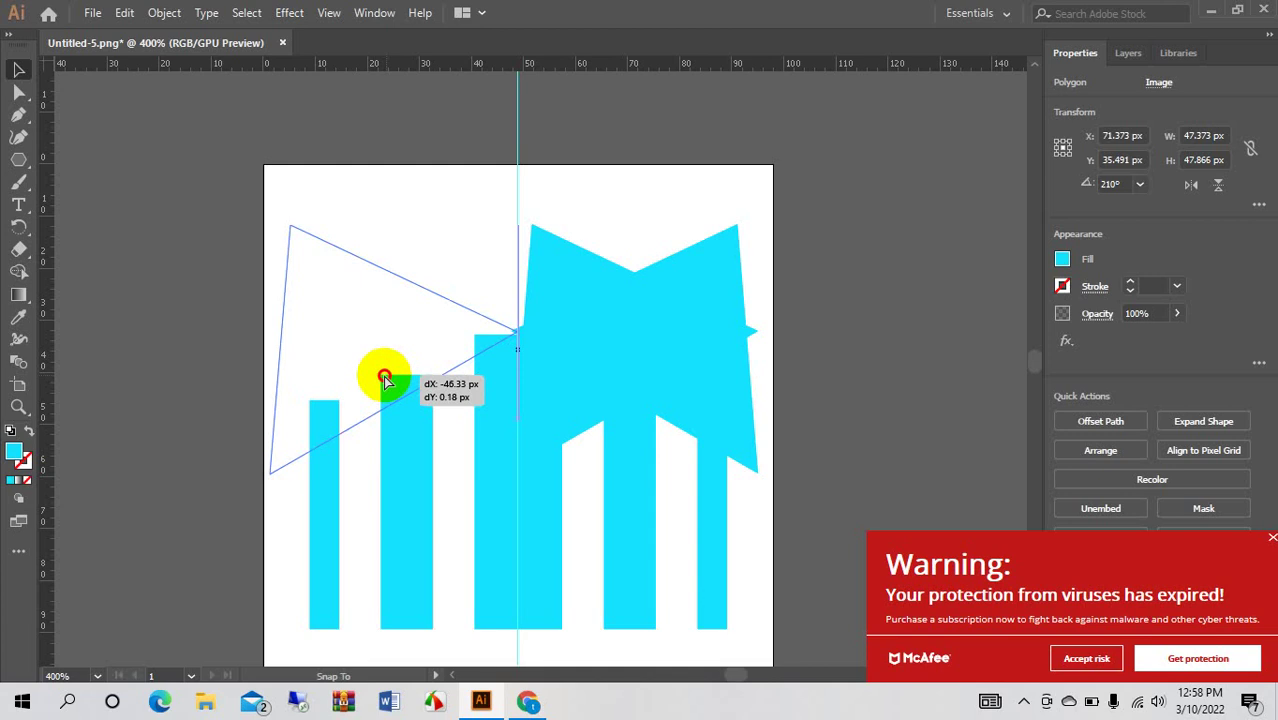
Place the mirrored triangle left of the guide and nudge it until both tips meet.
drag(386, 380, 386, 381)
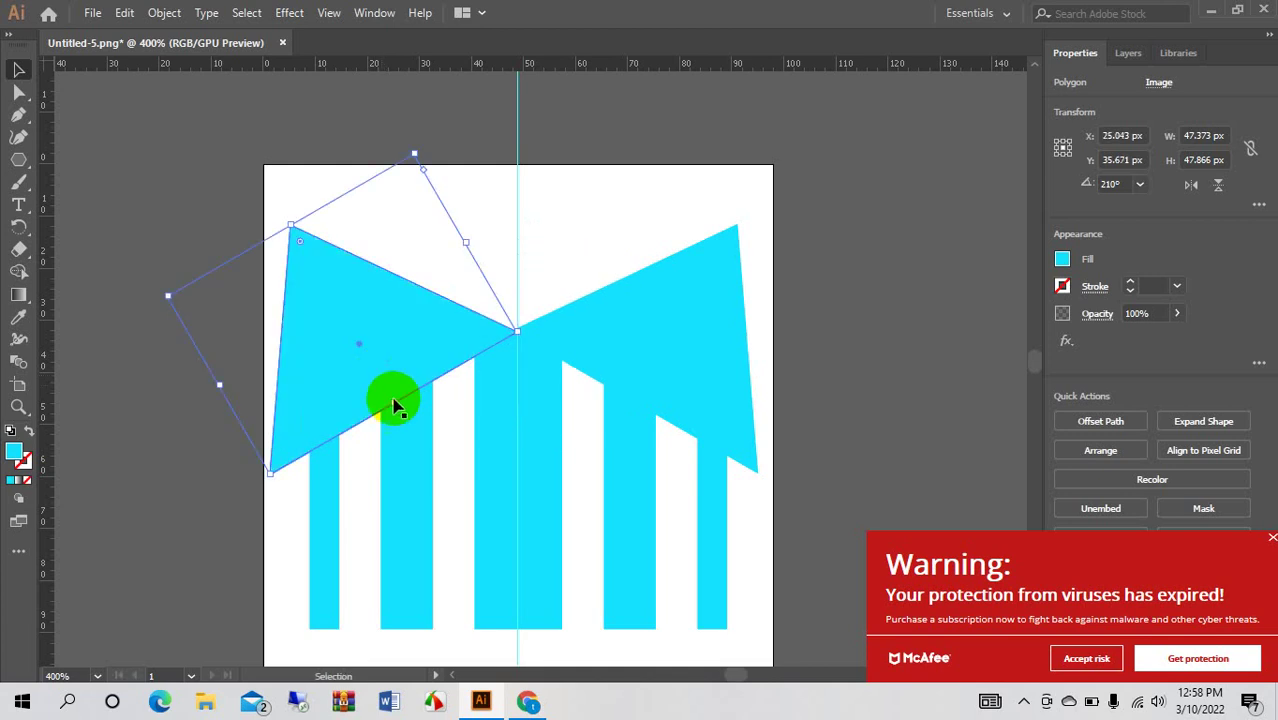
click(518, 214)
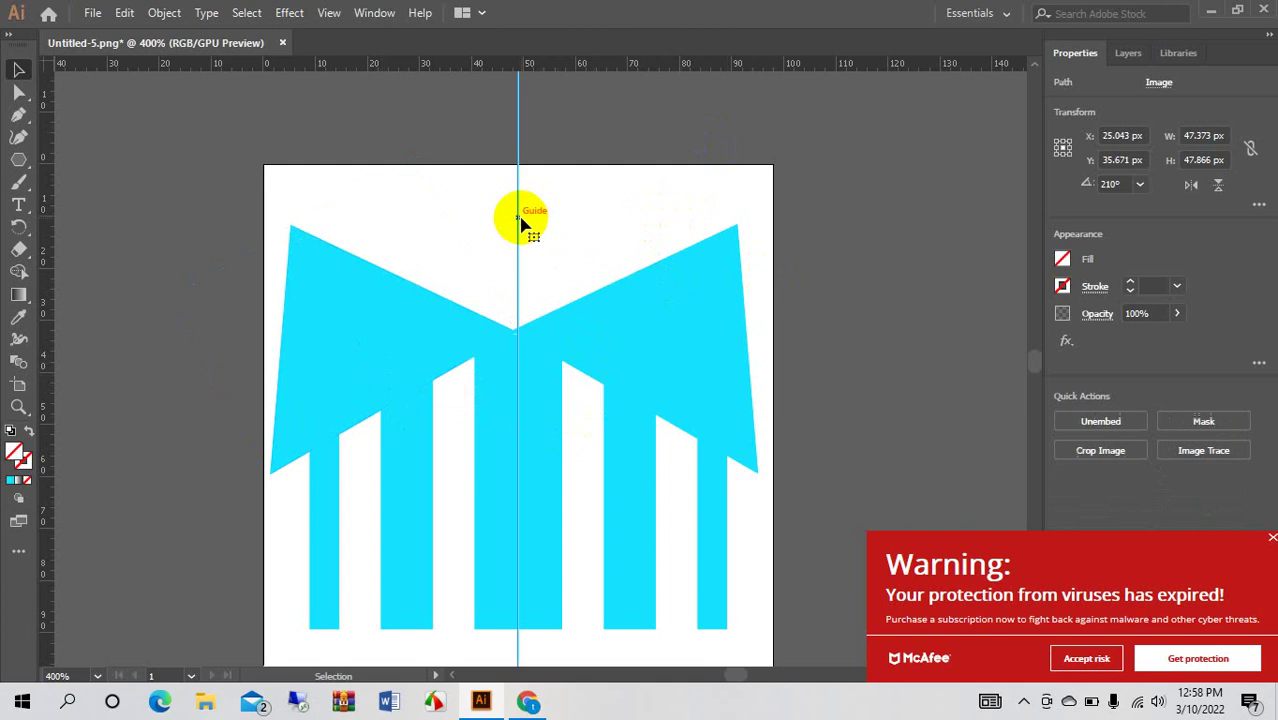
click(483, 336)
key(Right)
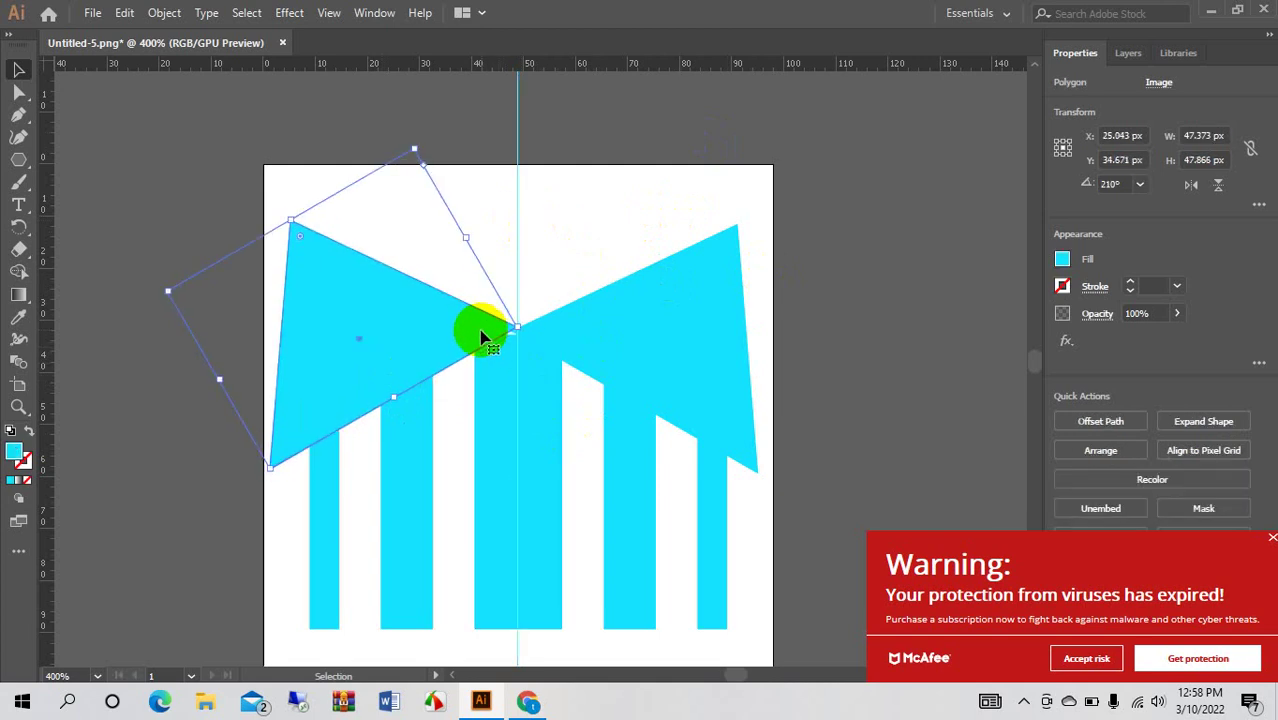
key(Right)
key(Up)
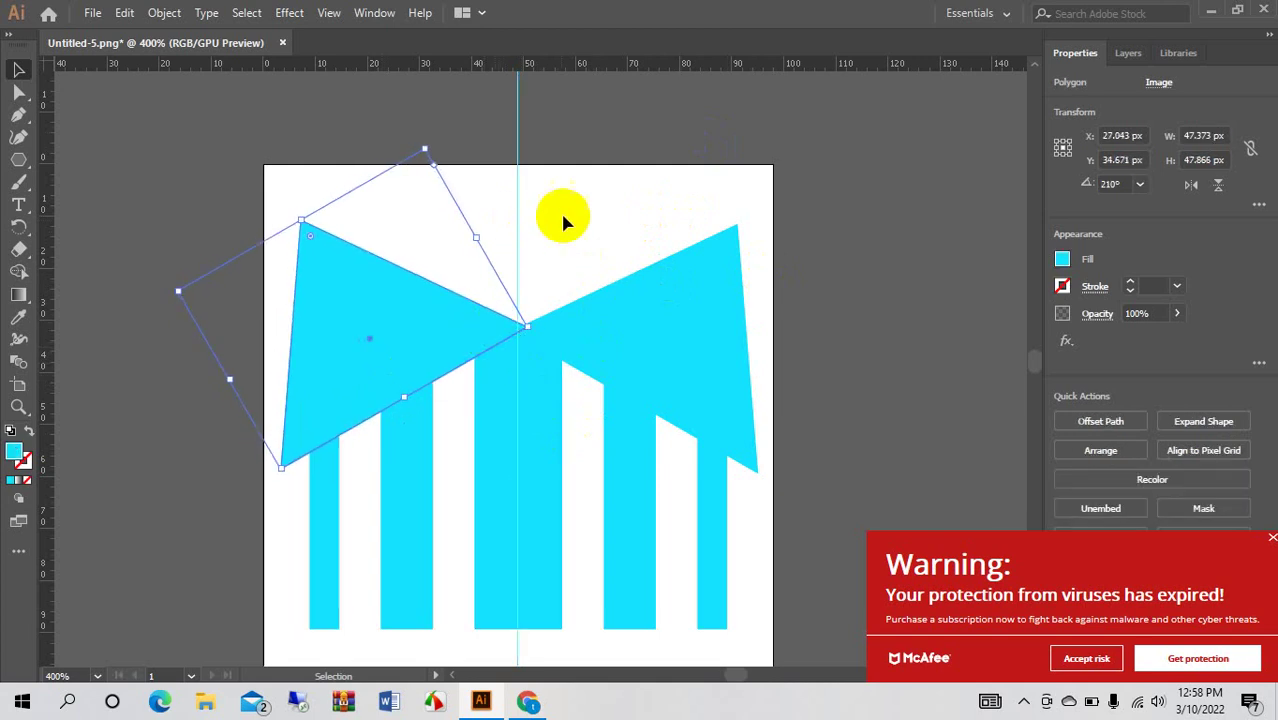
click(597, 218)
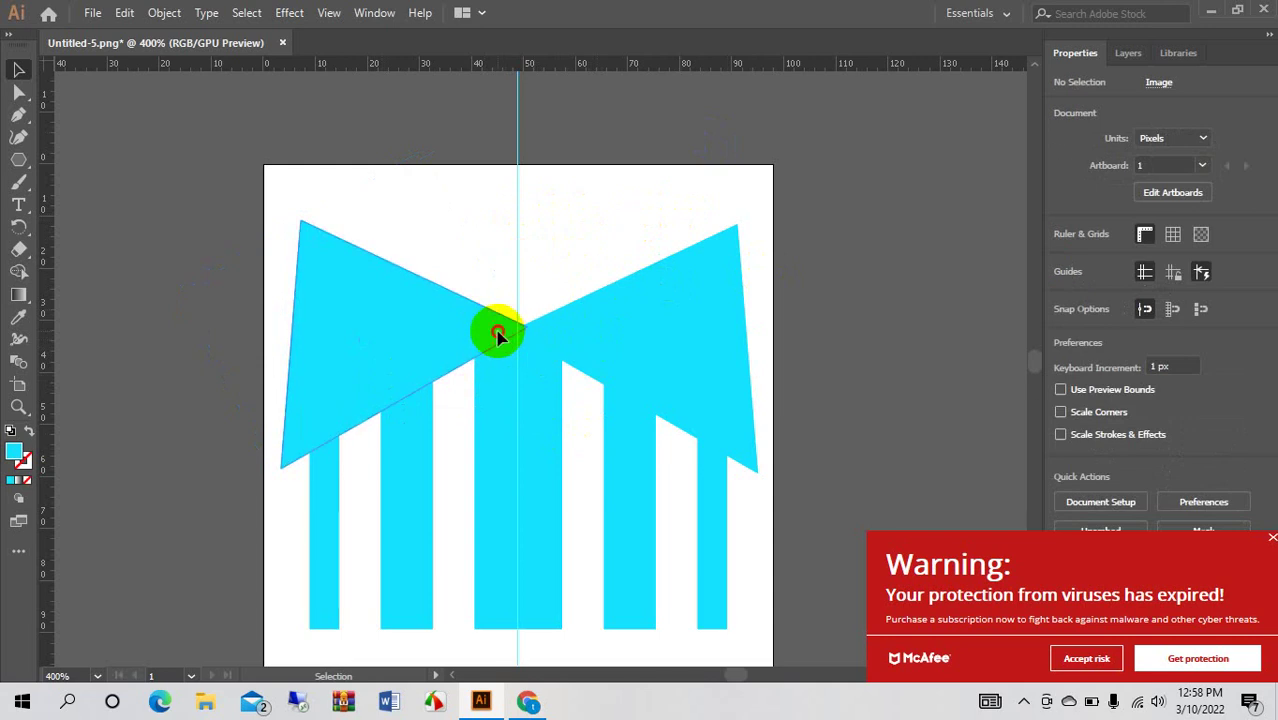
click(497, 334)
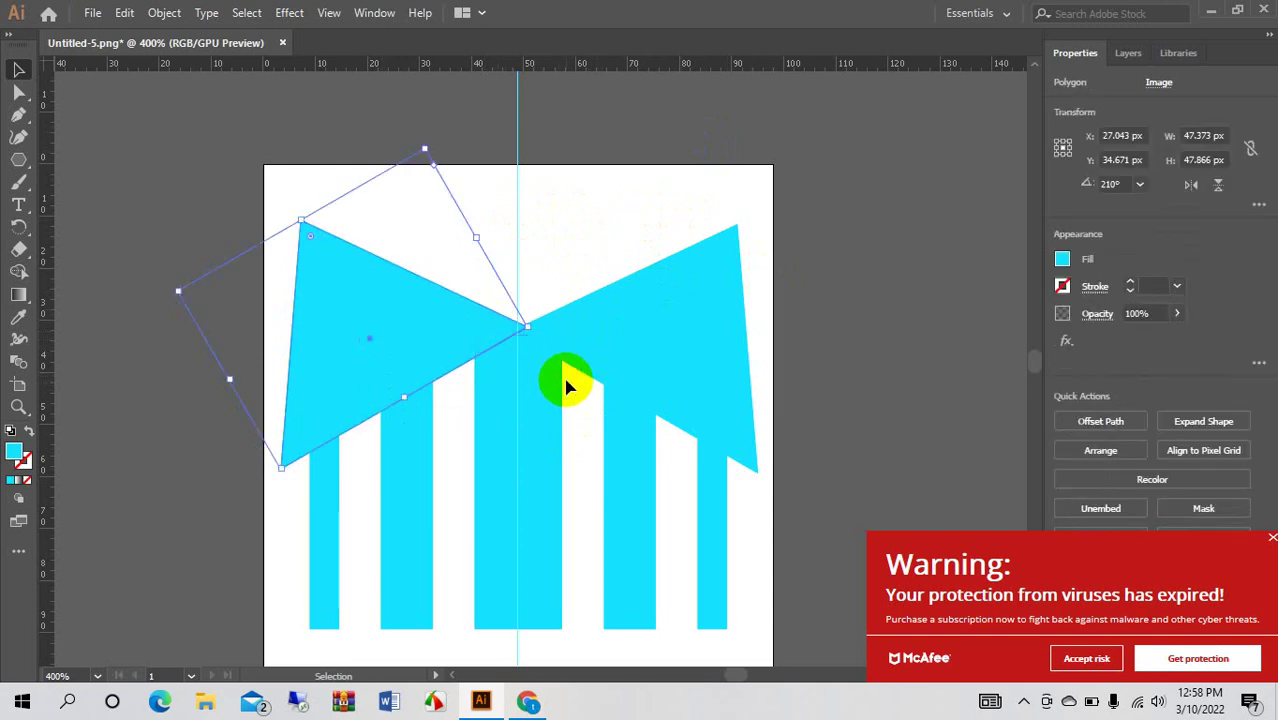
key(Down)
click(578, 210)
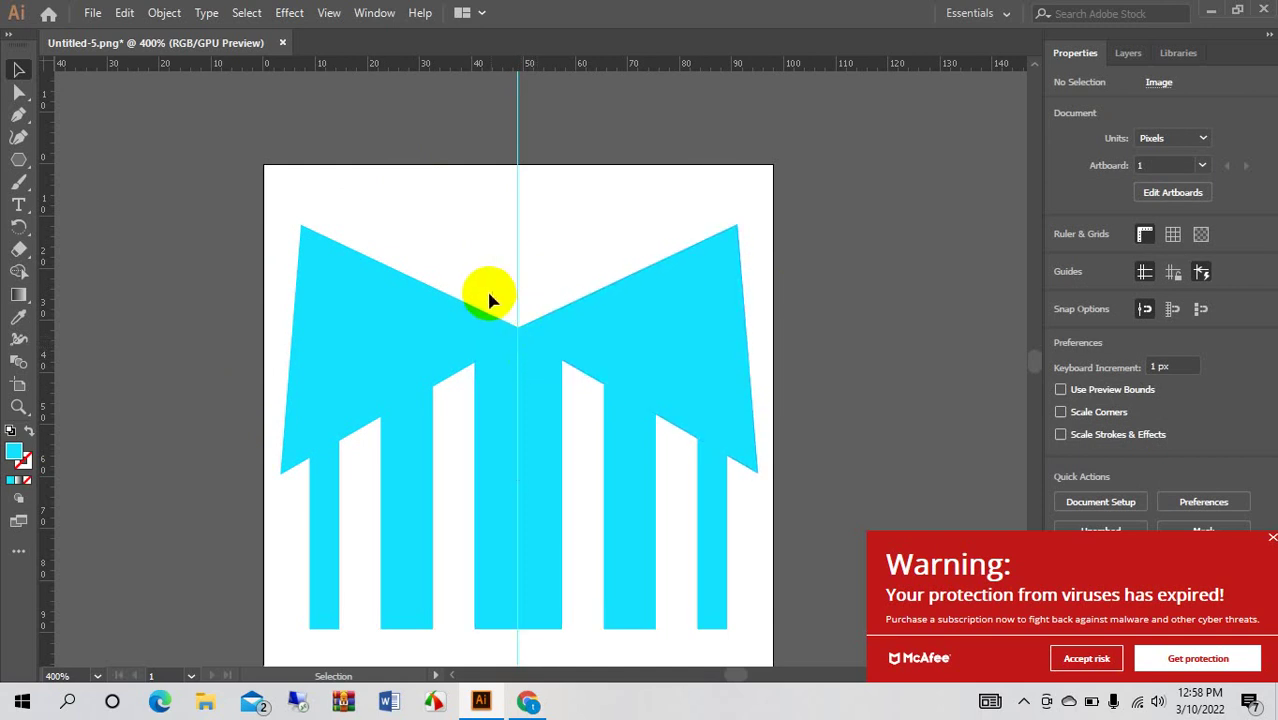
click(558, 338)
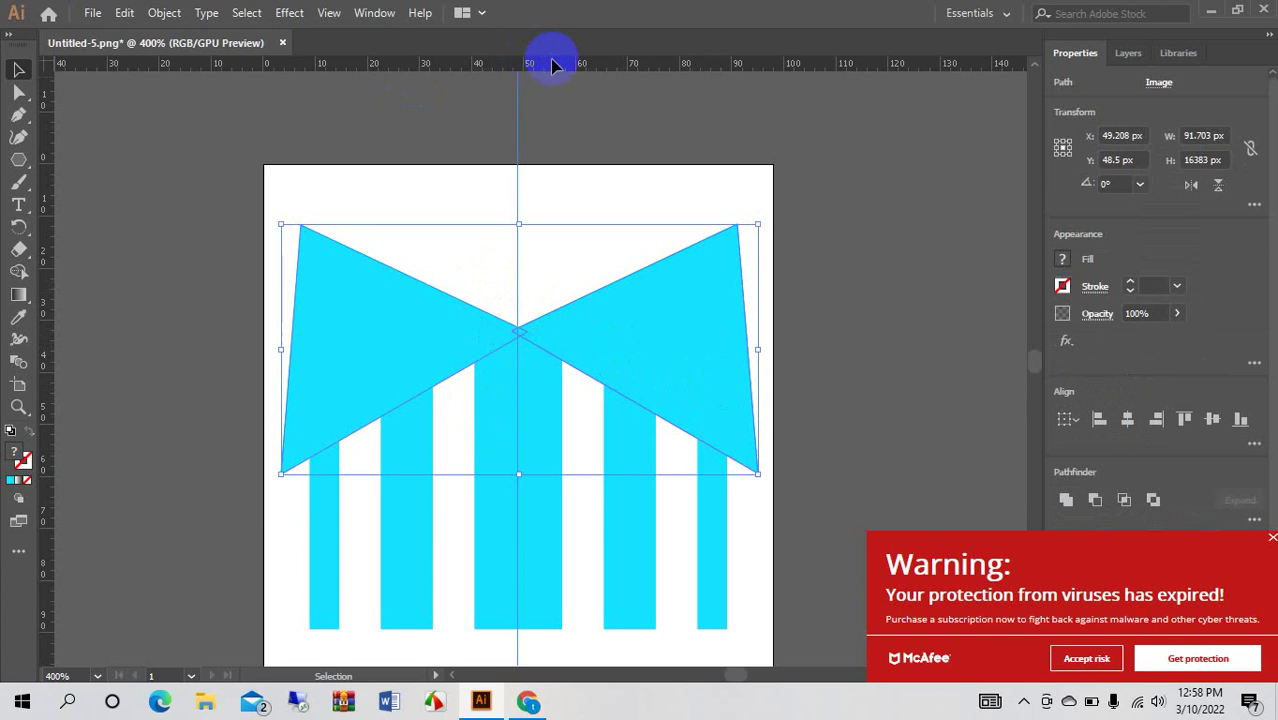
Add a horizontal guide and nudge the right triangle left and down to match the left.
drag(558, 70, 578, 368)
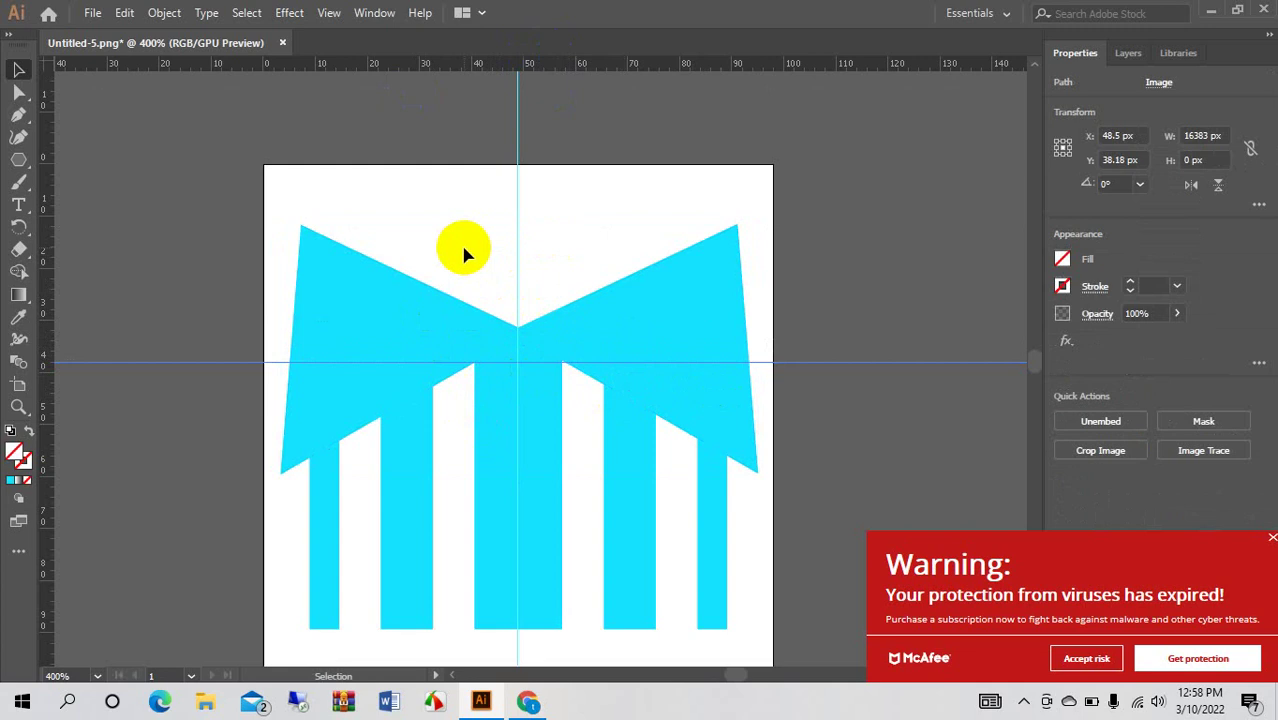
click(557, 337)
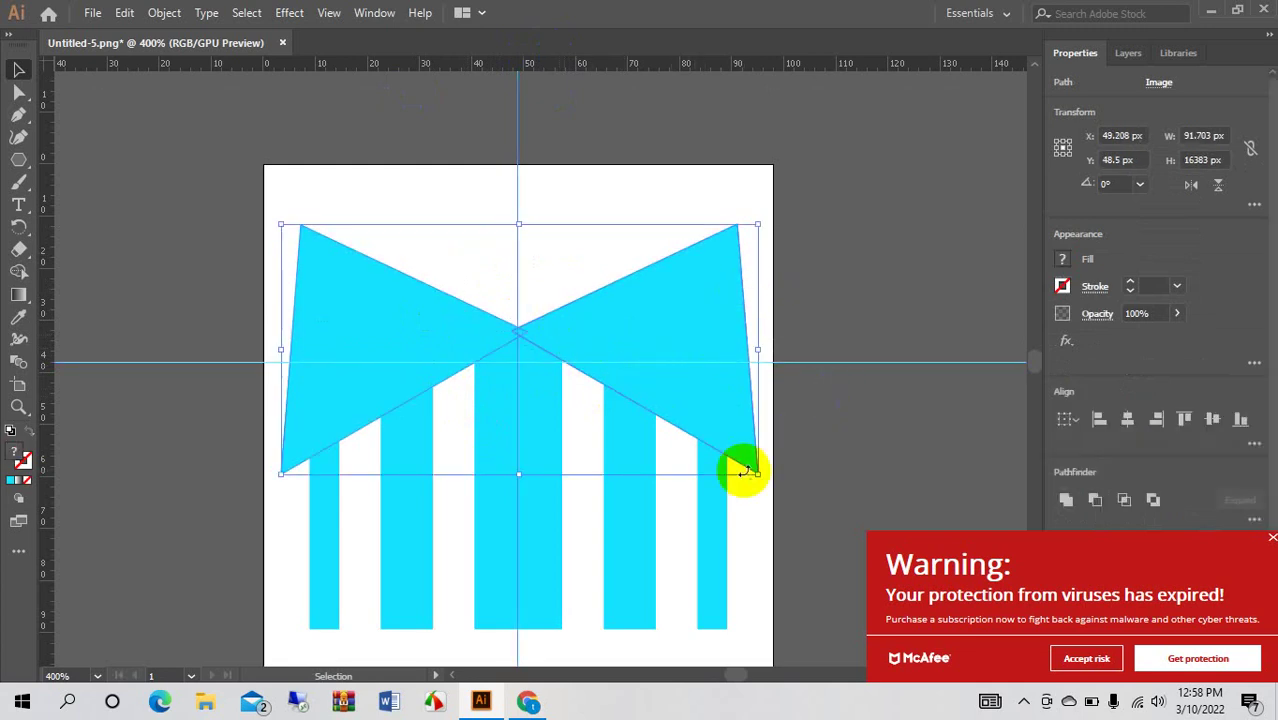
click(785, 447)
click(698, 412)
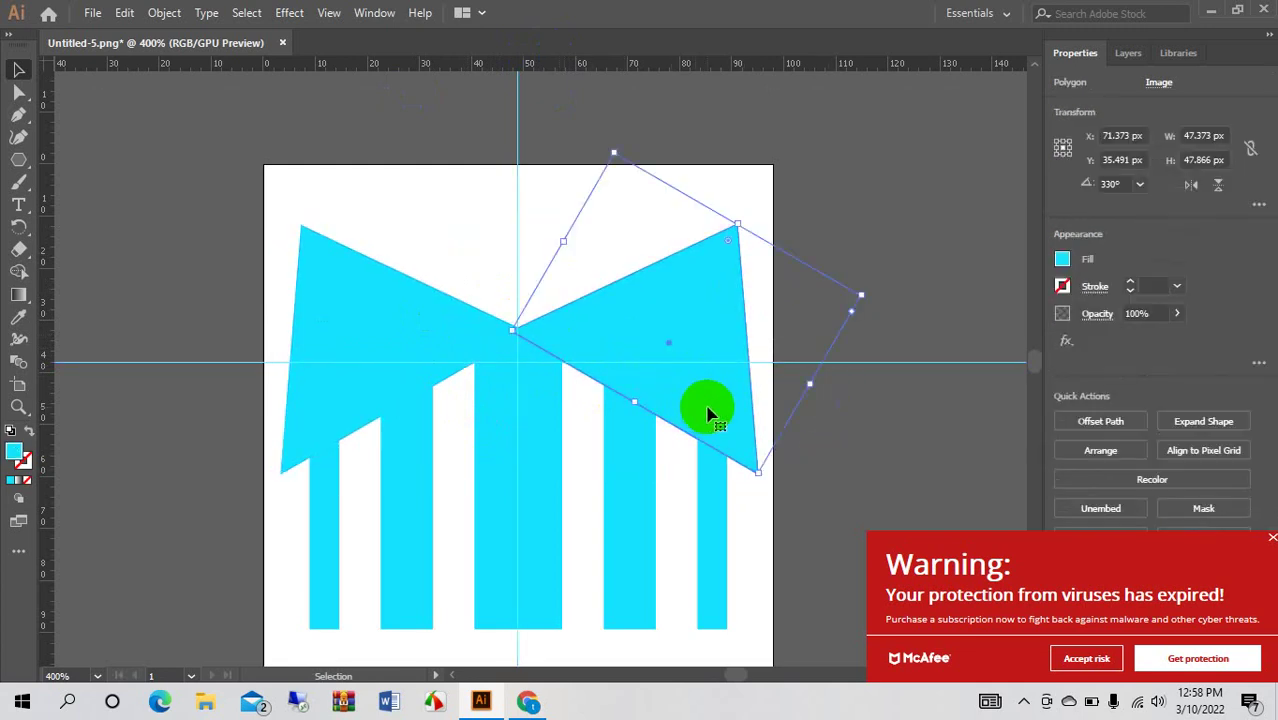
key(Down)
key(Left)
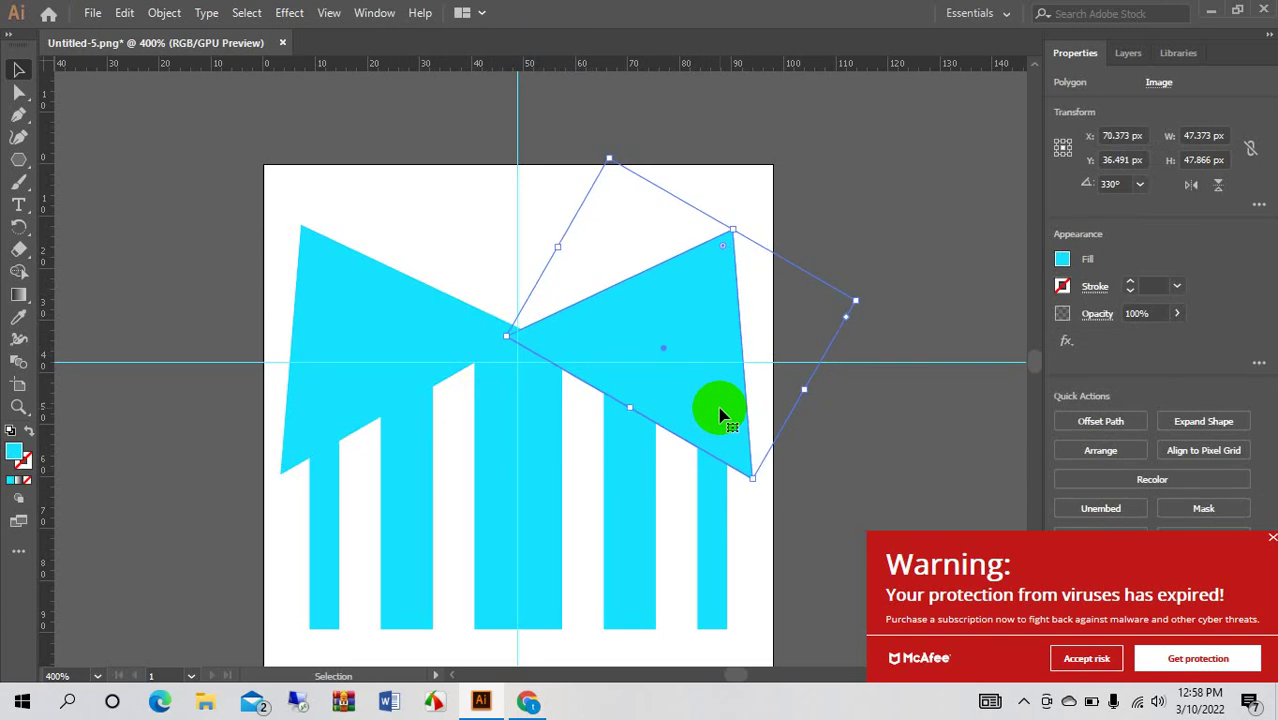
click(880, 230)
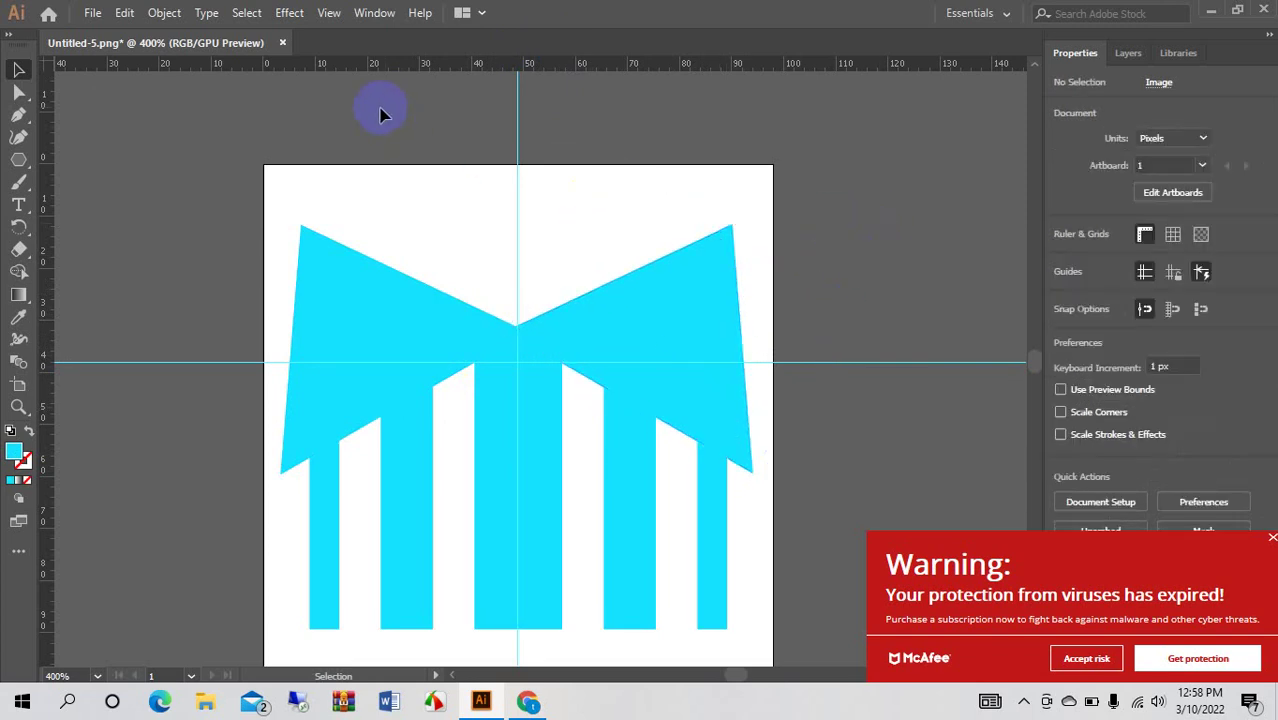
drag(427, 245, 585, 325)
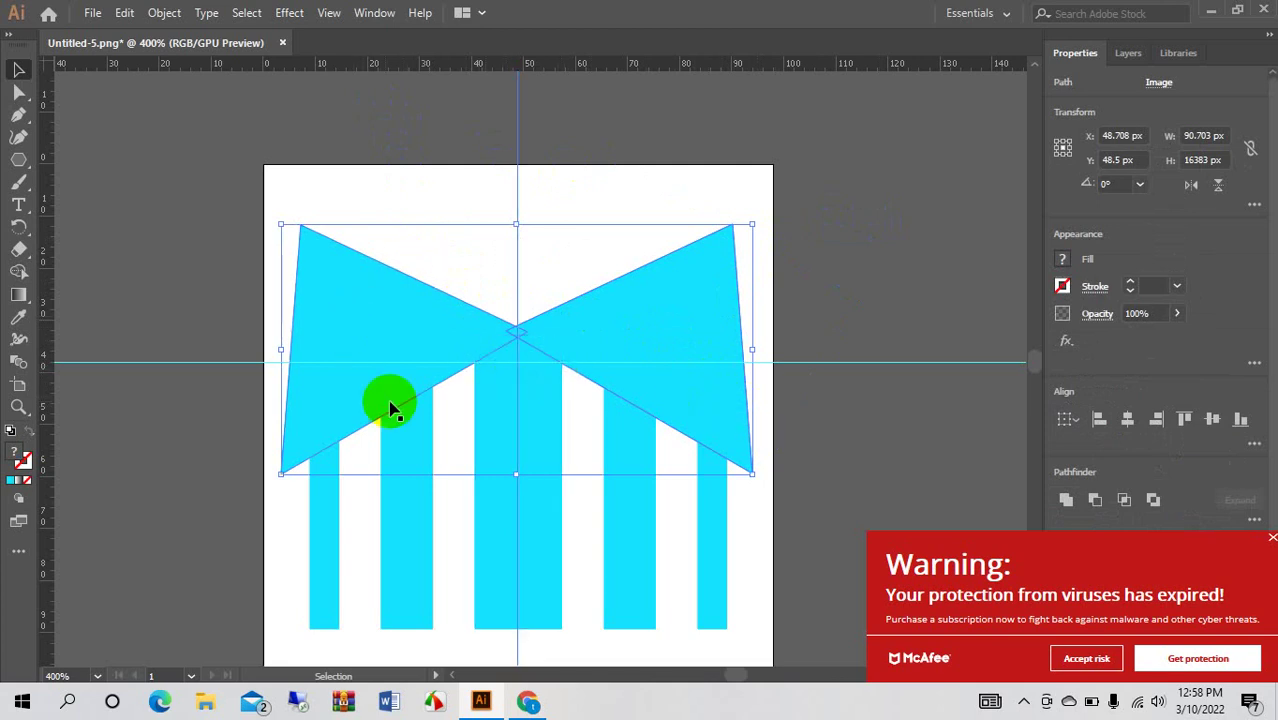
Add a second horizontal guide at the triangles' lower tips to check symmetry, then clear the guides.
drag(493, 75, 555, 465)
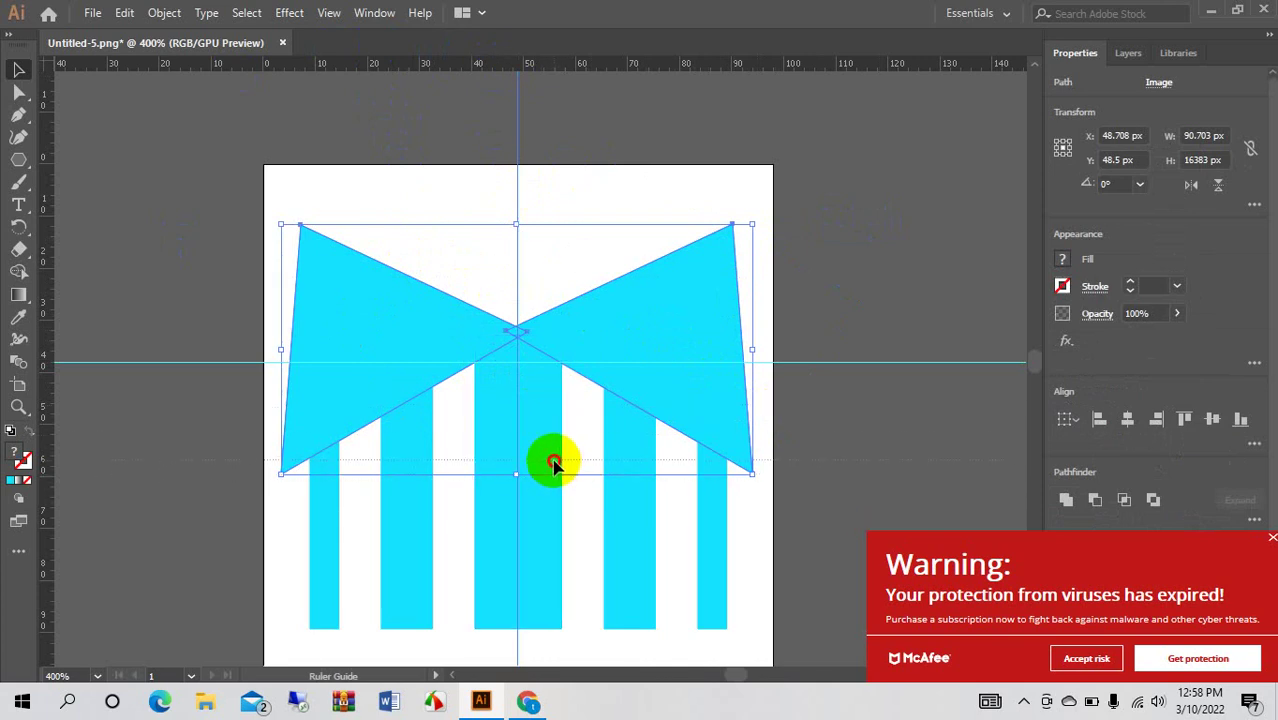
drag(555, 465, 560, 463)
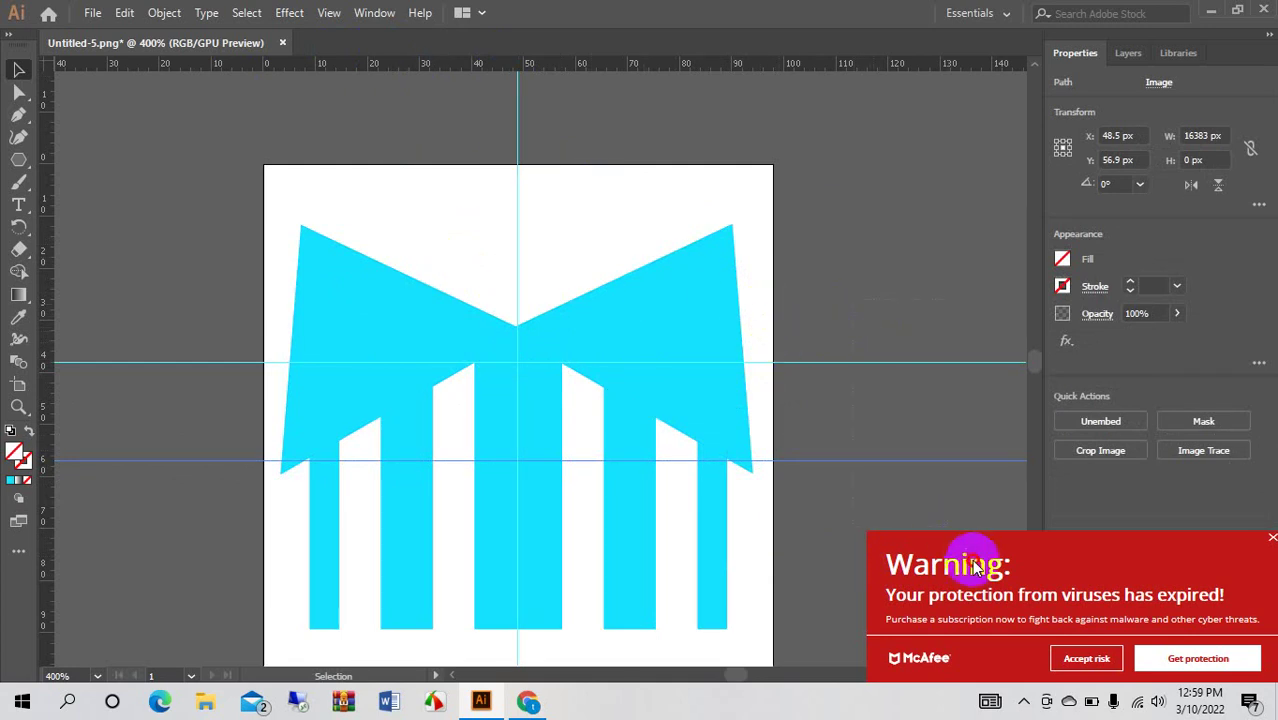
key(ctrl+a)
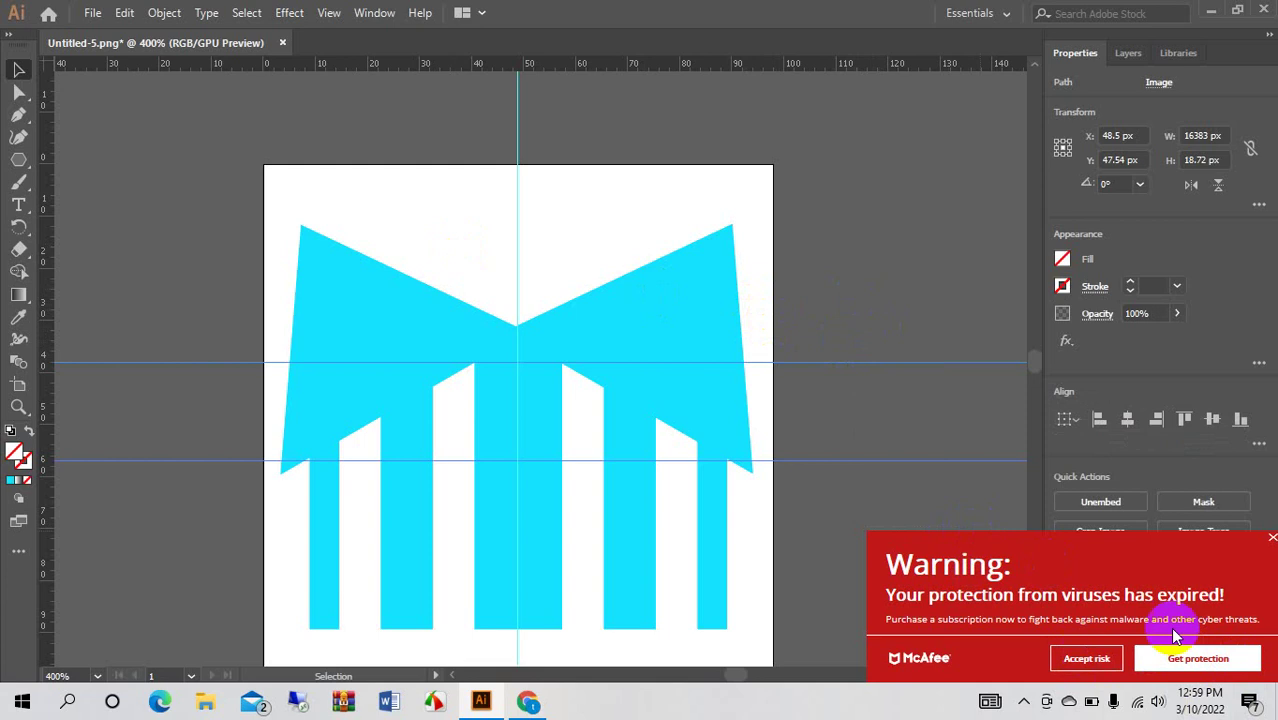
click(1271, 540)
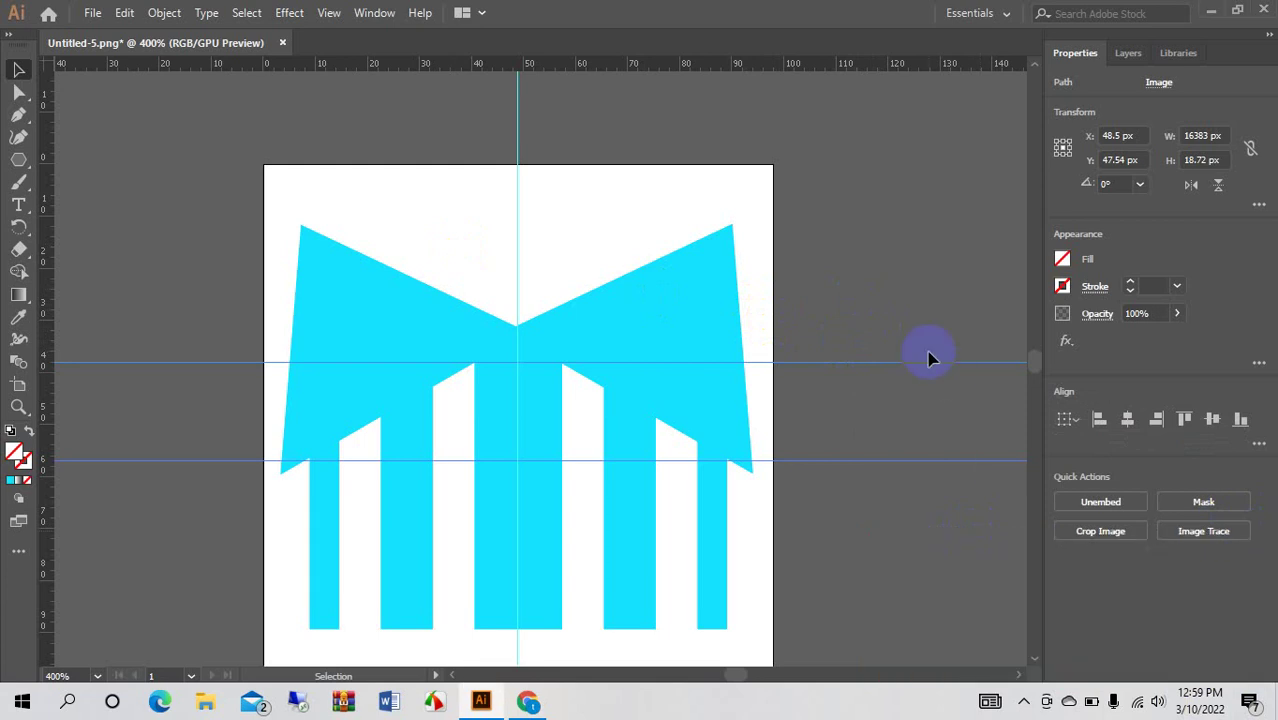
click(748, 421)
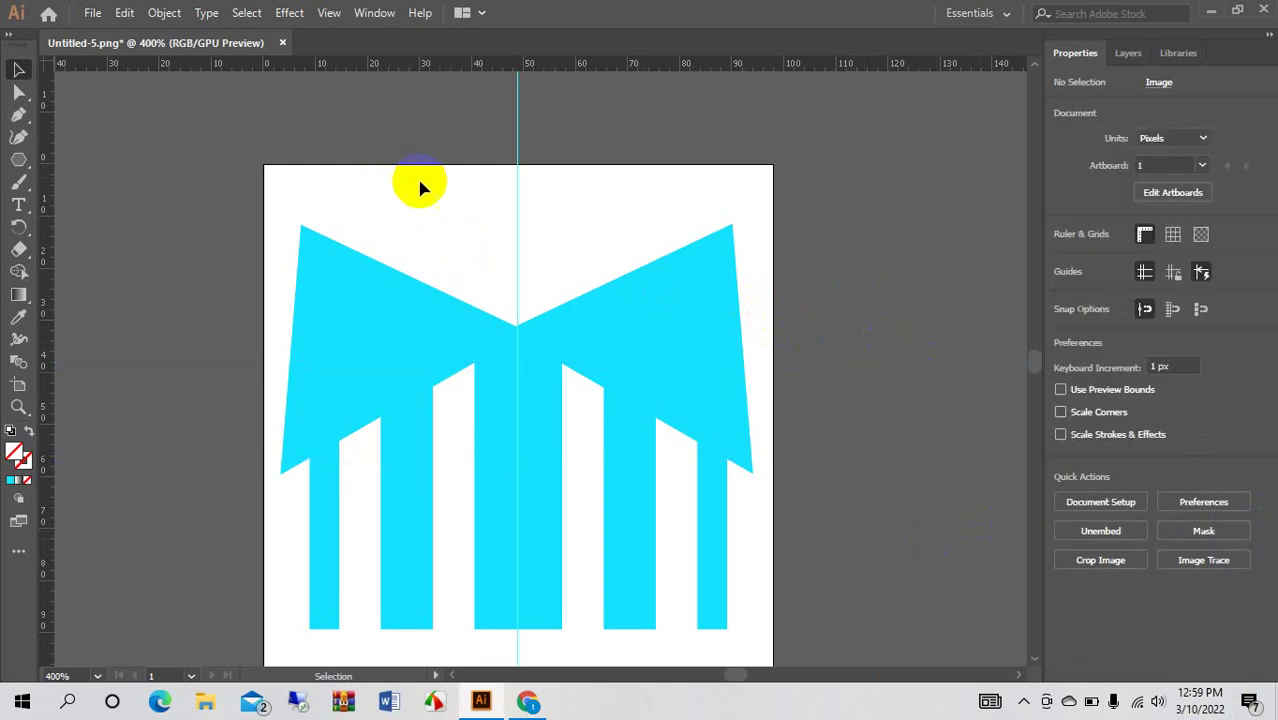
drag(463, 178, 620, 258)
click(420, 226)
Split all the overlapping bars and triangles with Pathfinder Divide.
drag(330, 186, 804, 579)
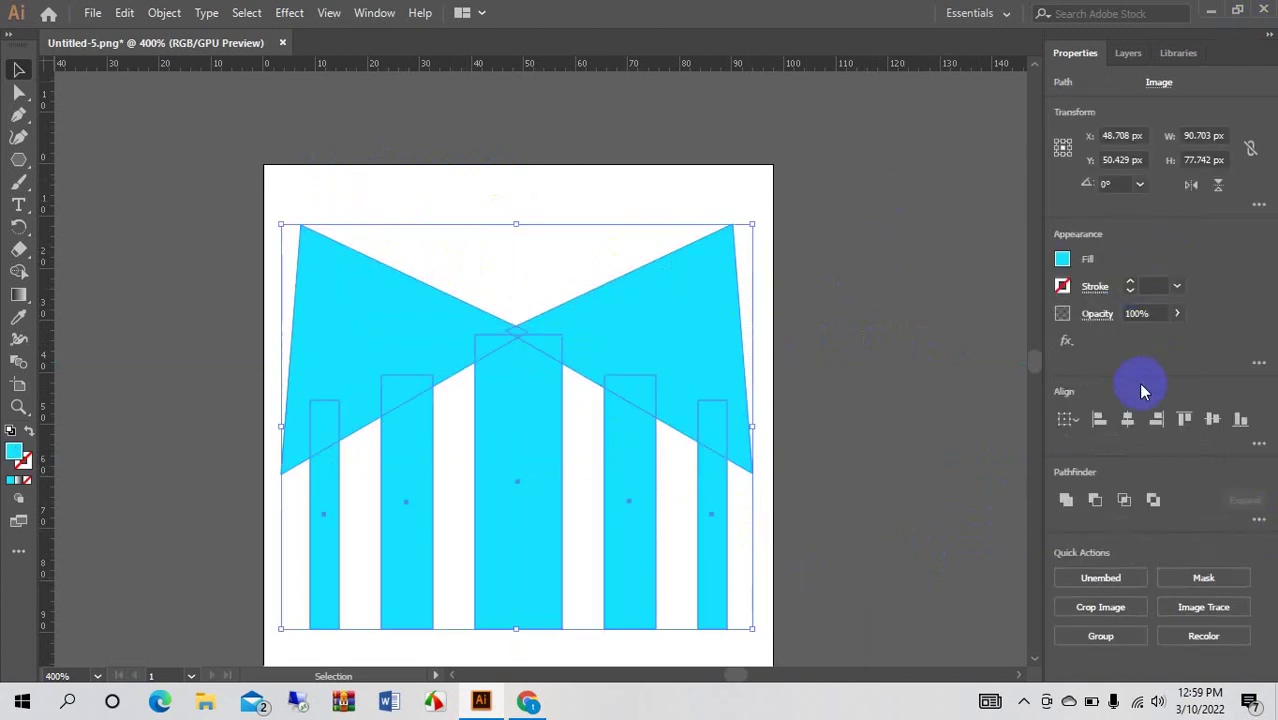
click(1259, 520)
click(1070, 621)
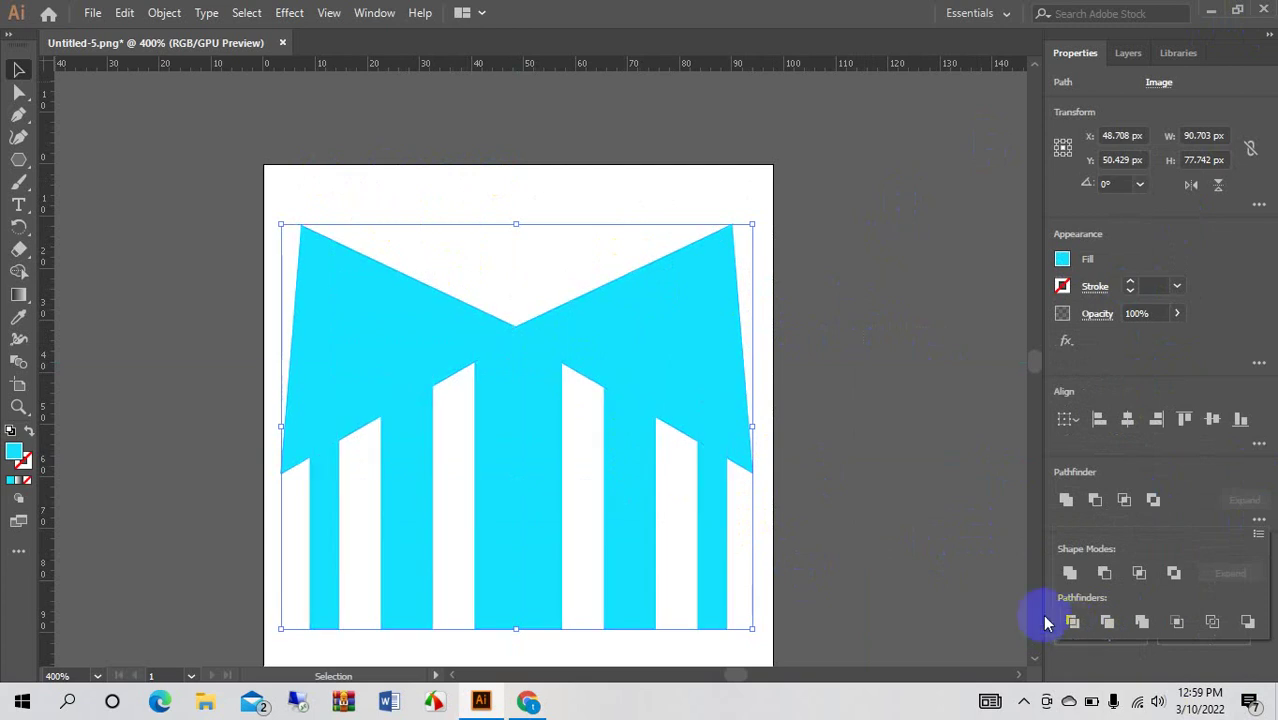
click(472, 280)
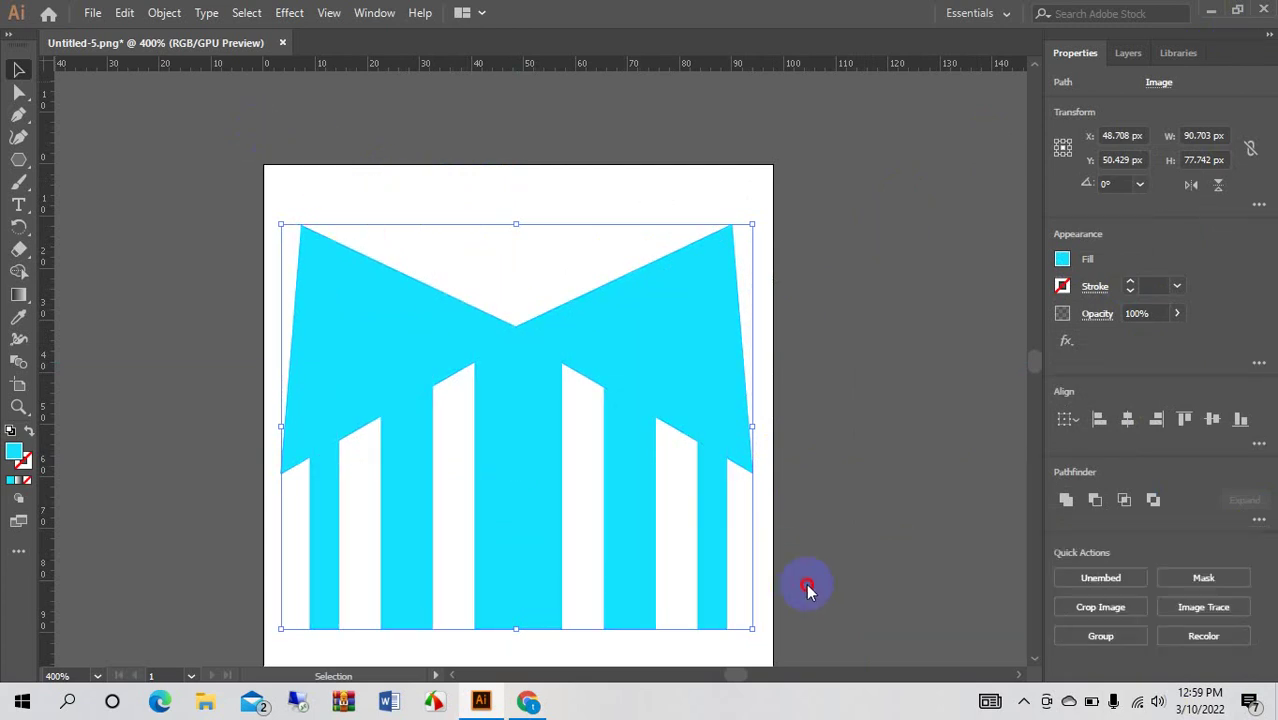
click(397, 150)
click(476, 299)
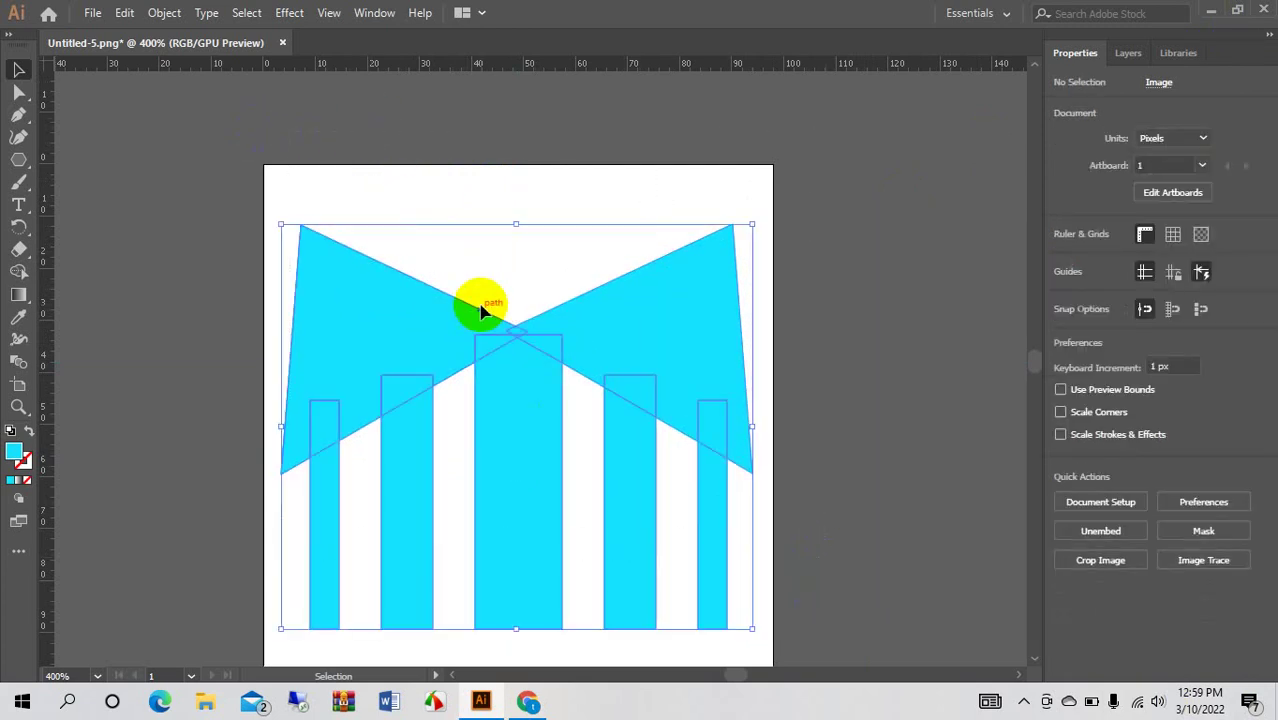
Ungroup the divided pieces and select the right triangle fragment.
right_click(500, 280)
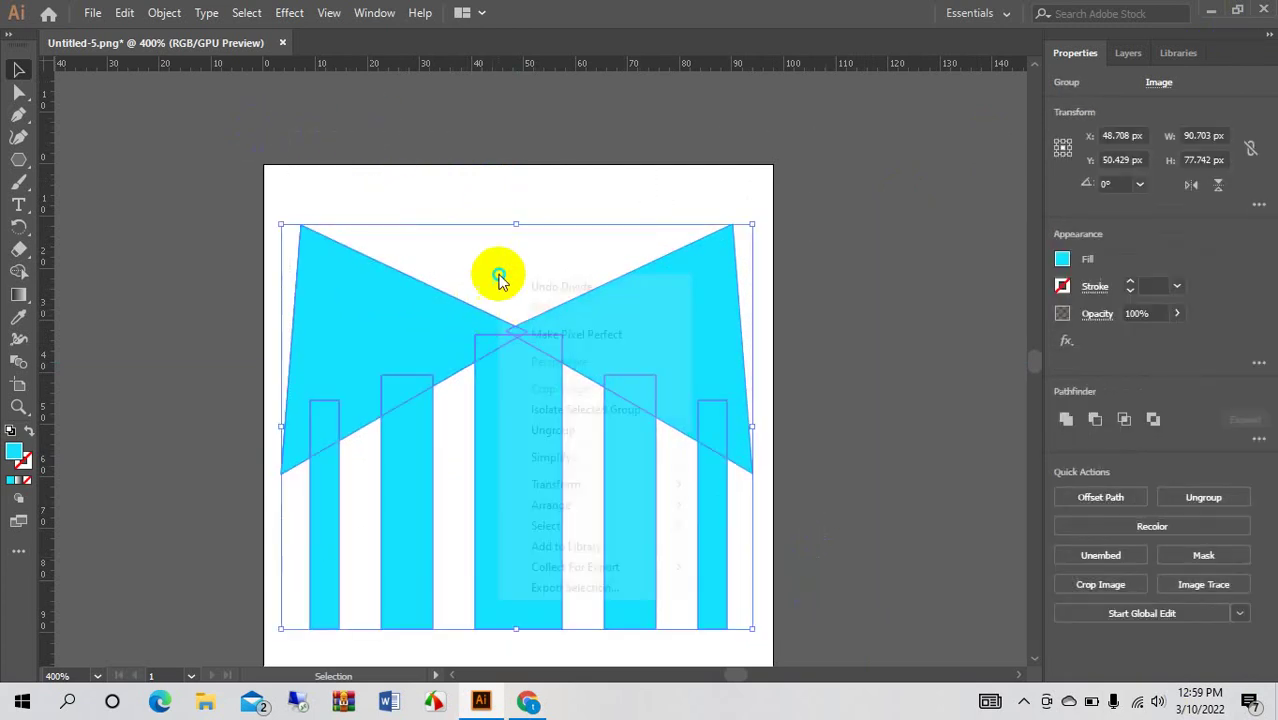
click(571, 408)
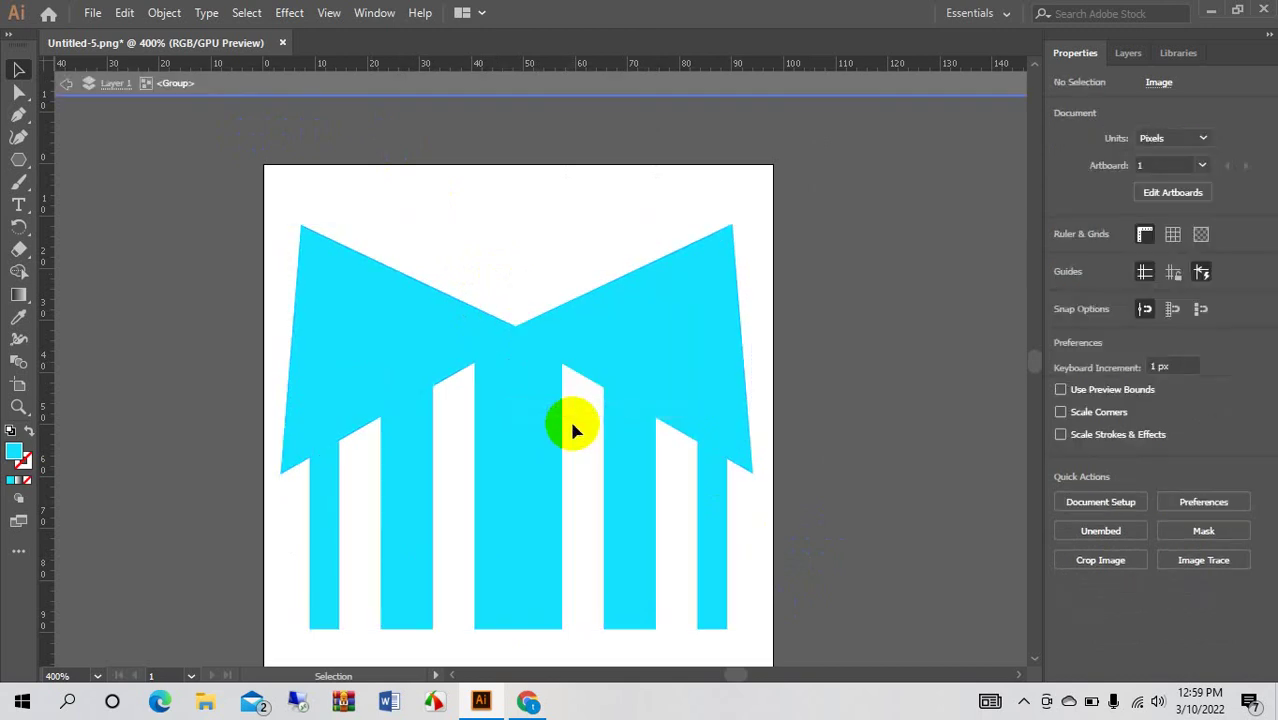
click(66, 87)
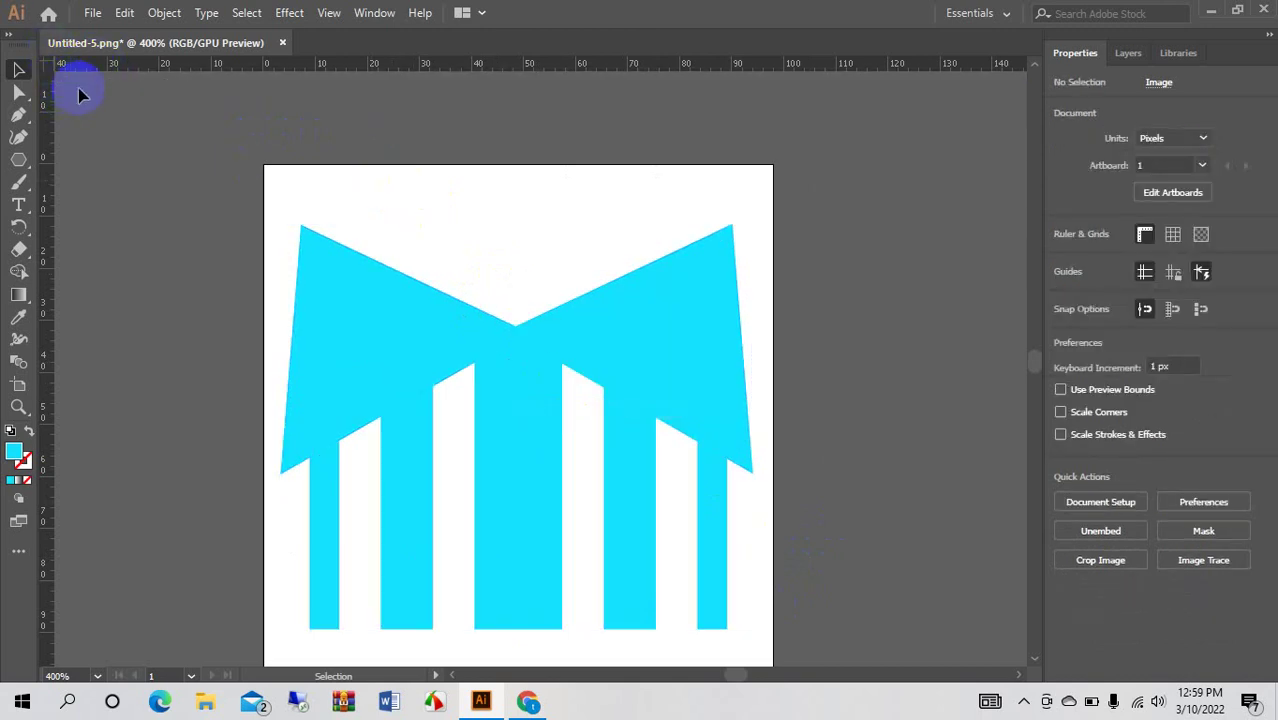
drag(293, 165, 772, 595)
click(513, 342)
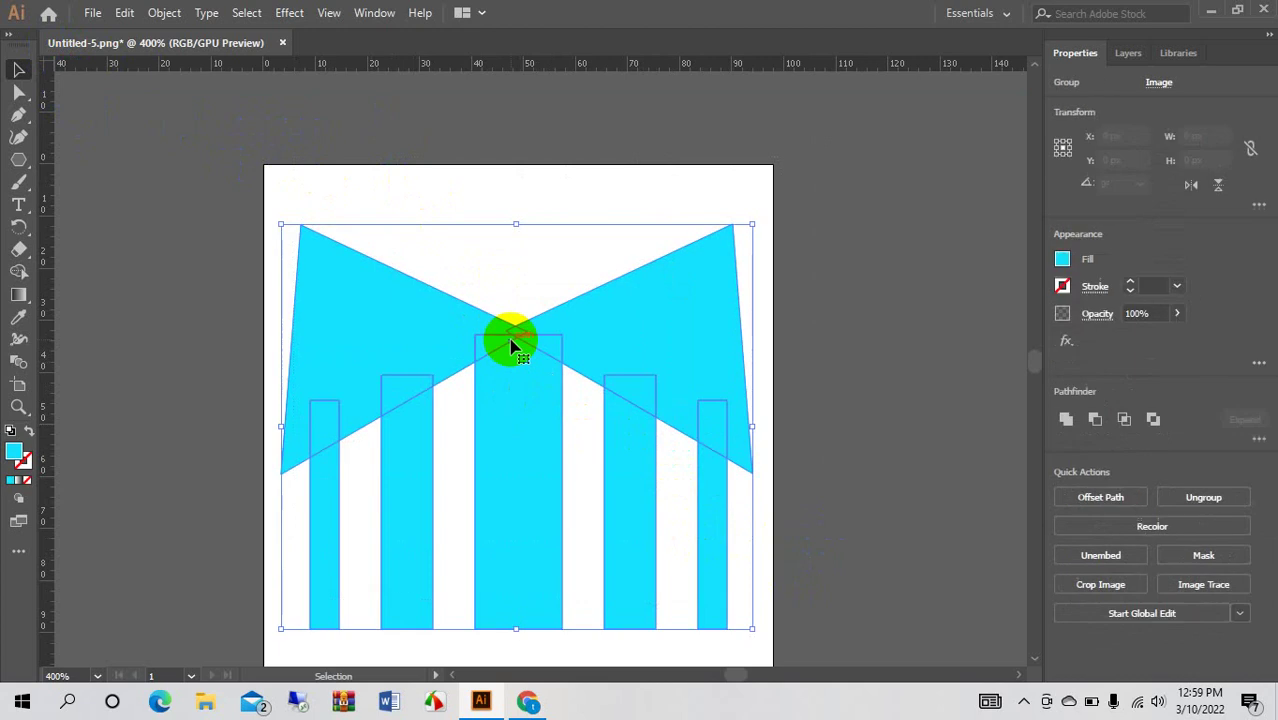
right_click(521, 297)
click(580, 462)
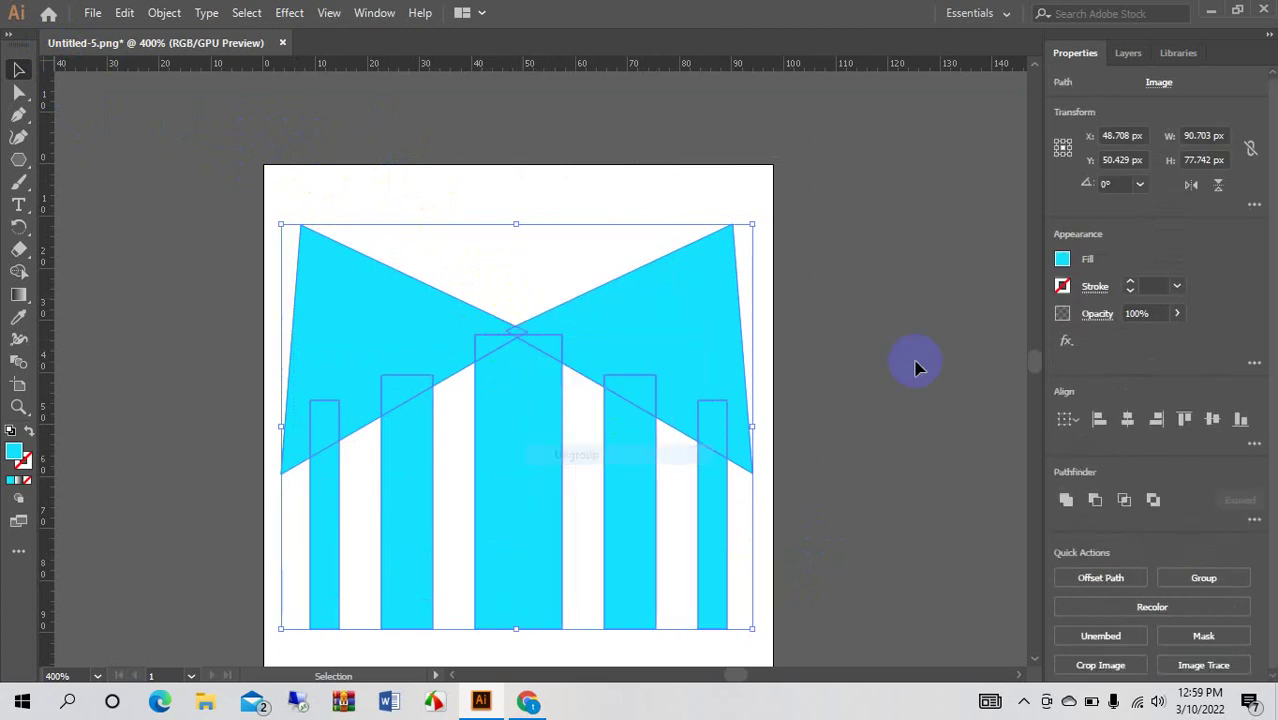
click(940, 358)
click(684, 335)
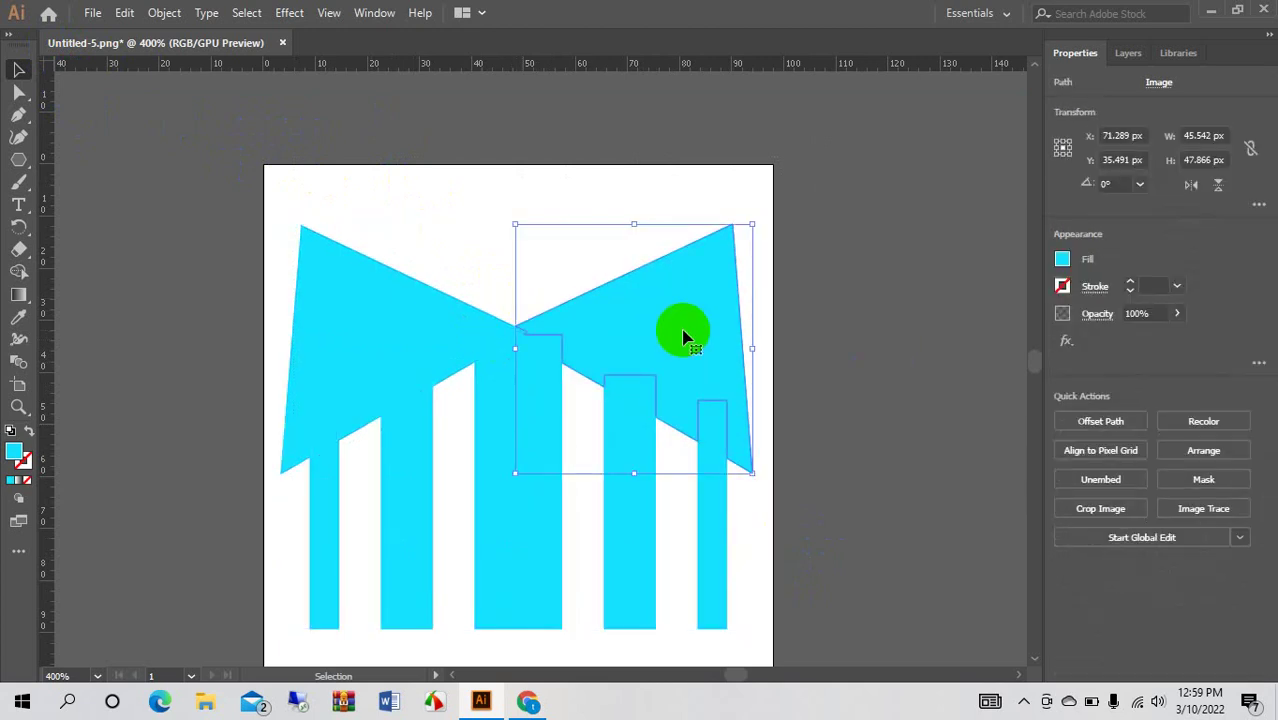
Delete all the leftover triangle fragments from the bars.
key(Delete)
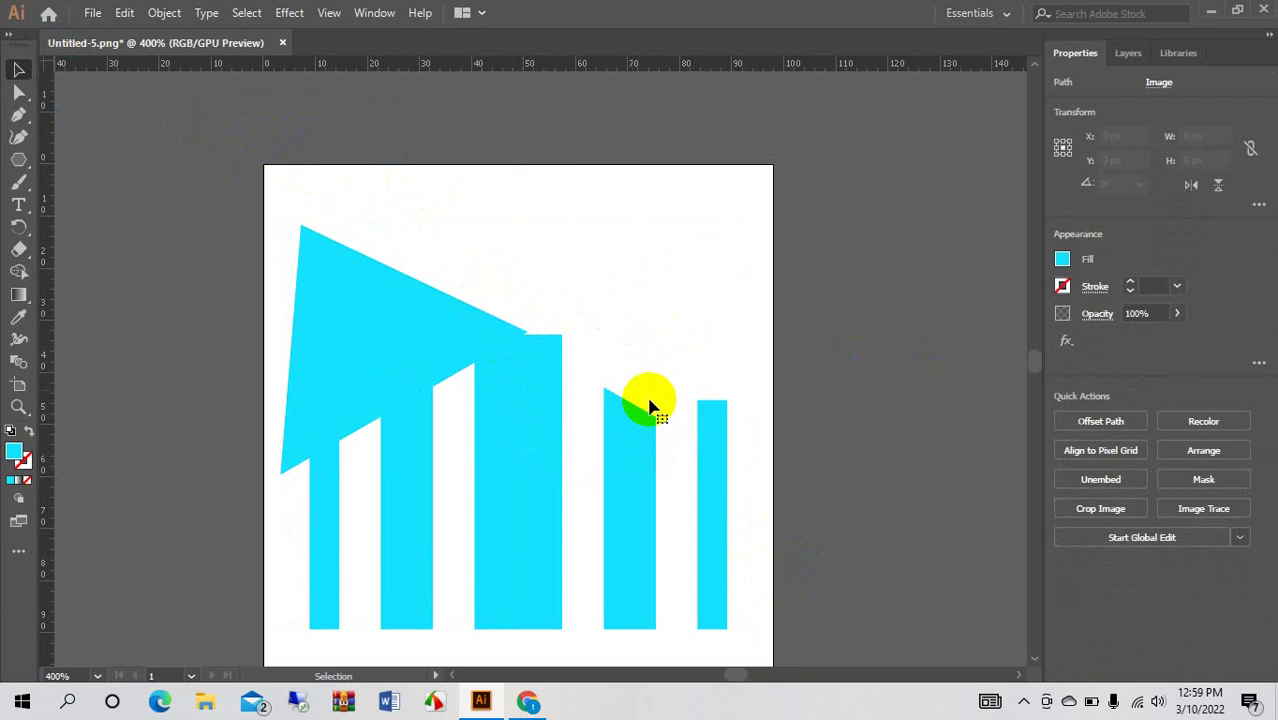
key(Delete)
key(Delete)
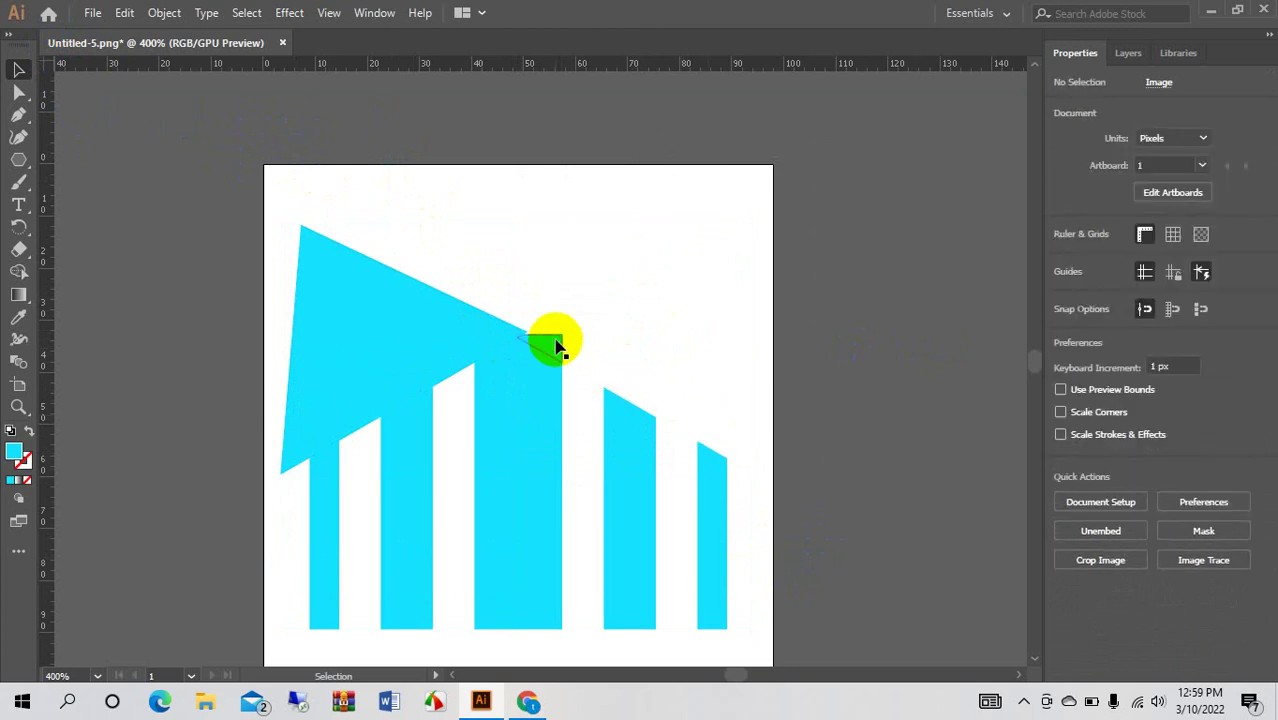
click(553, 342)
key(Delete)
click(403, 313)
key(Delete)
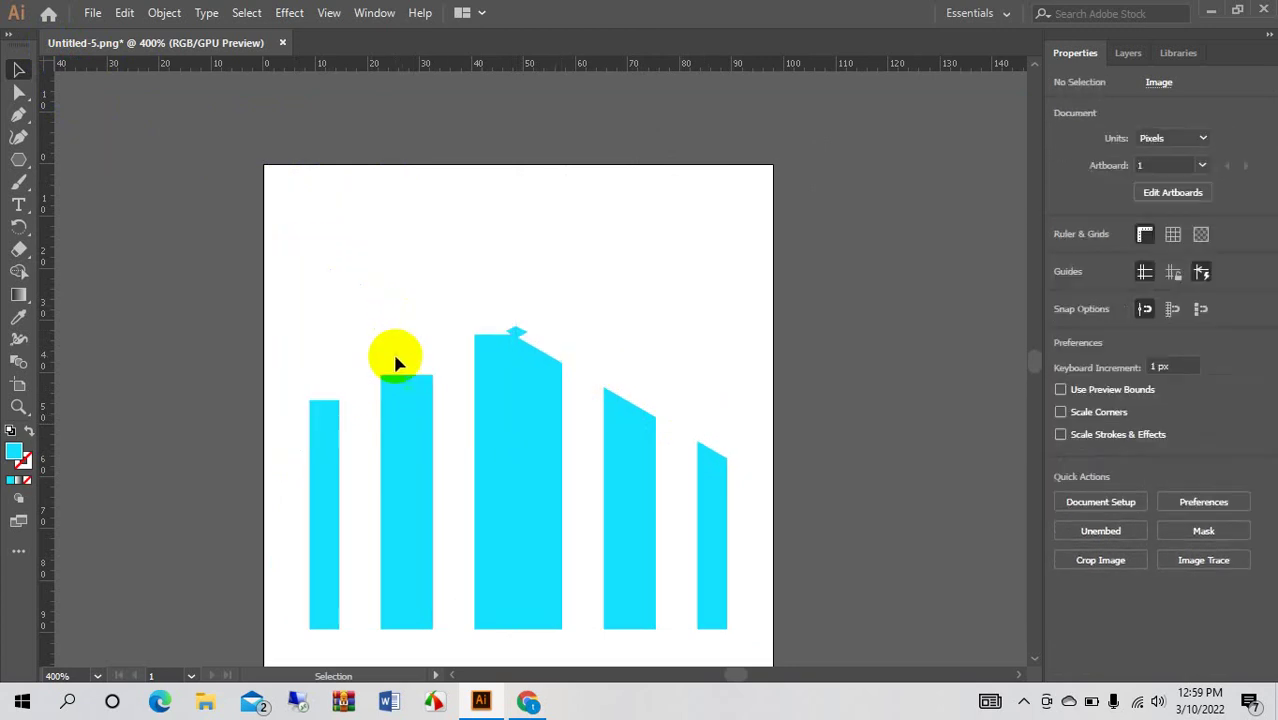
click(391, 379)
key(Delete)
key(Delete)
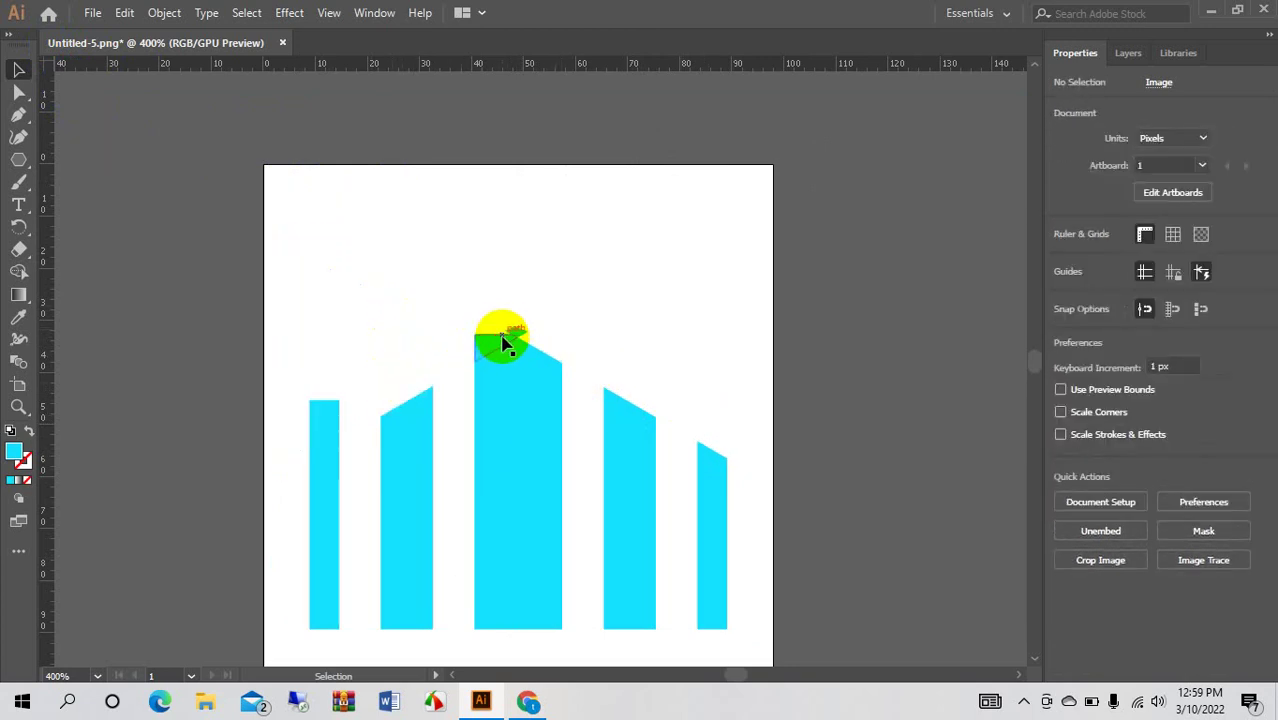
key(Delete)
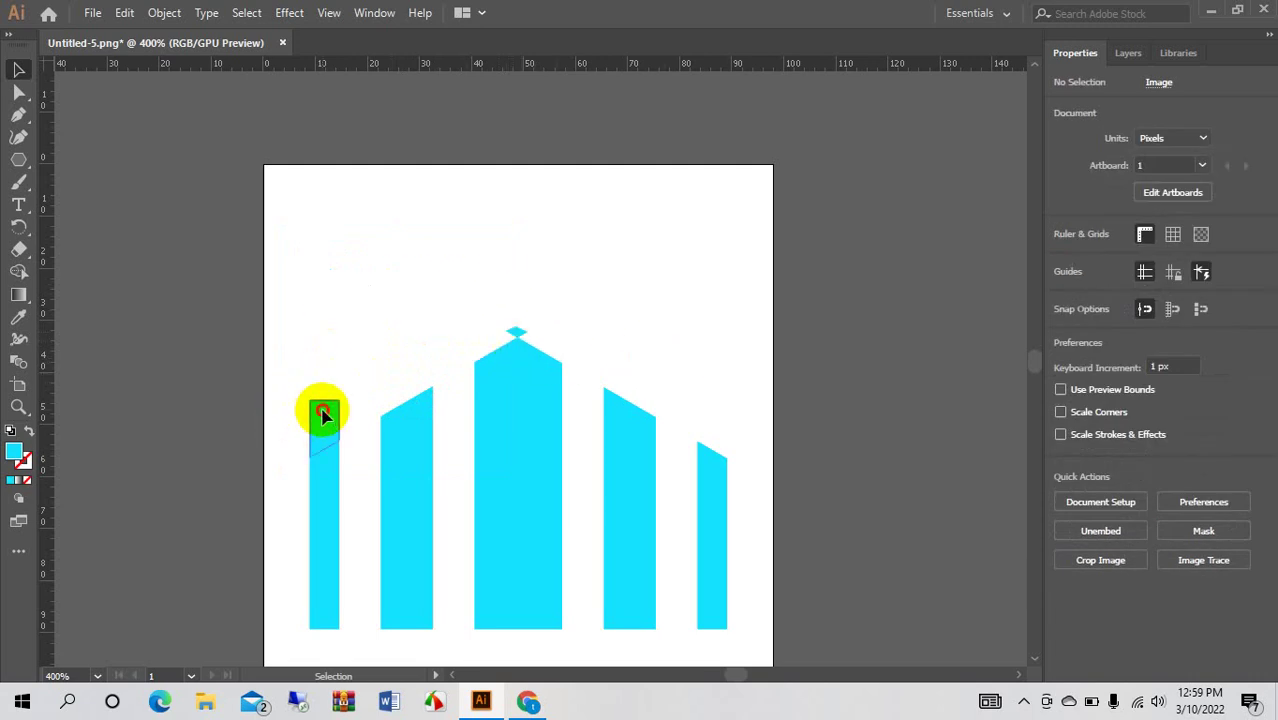
Drag the middle bar's top anchor up into a peak.
drag(514, 324, 515, 340)
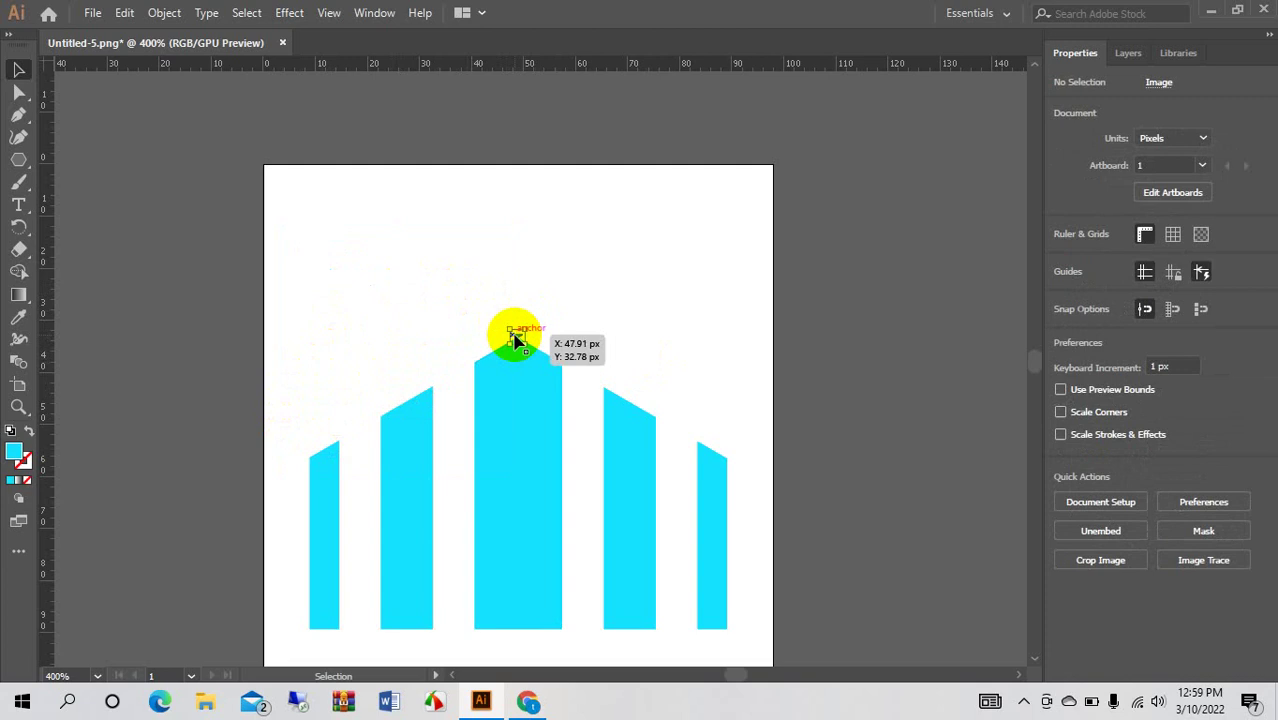
scroll(649, 297, down, 2)
scroll(663, 280, up, 1)
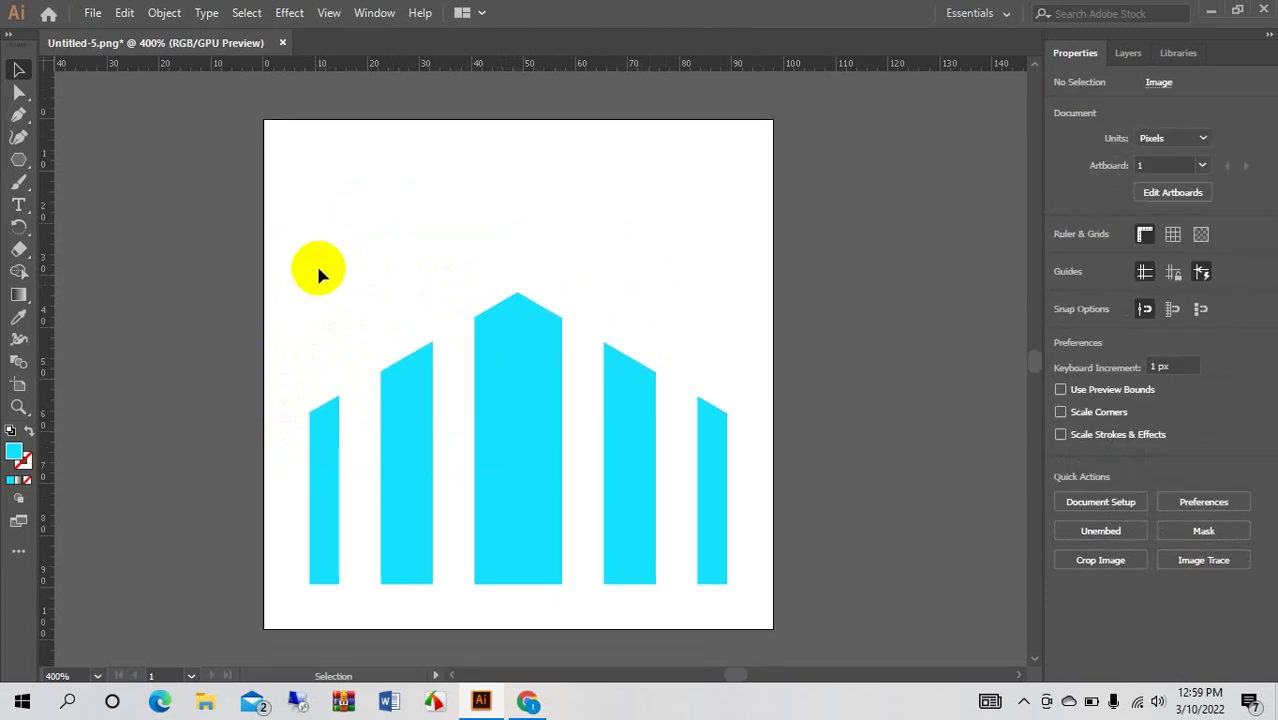
Move the five bars up and slightly right, scaling them to 66.86 × 46.72 px.
drag(318, 275, 802, 665)
drag(545, 430, 529, 289)
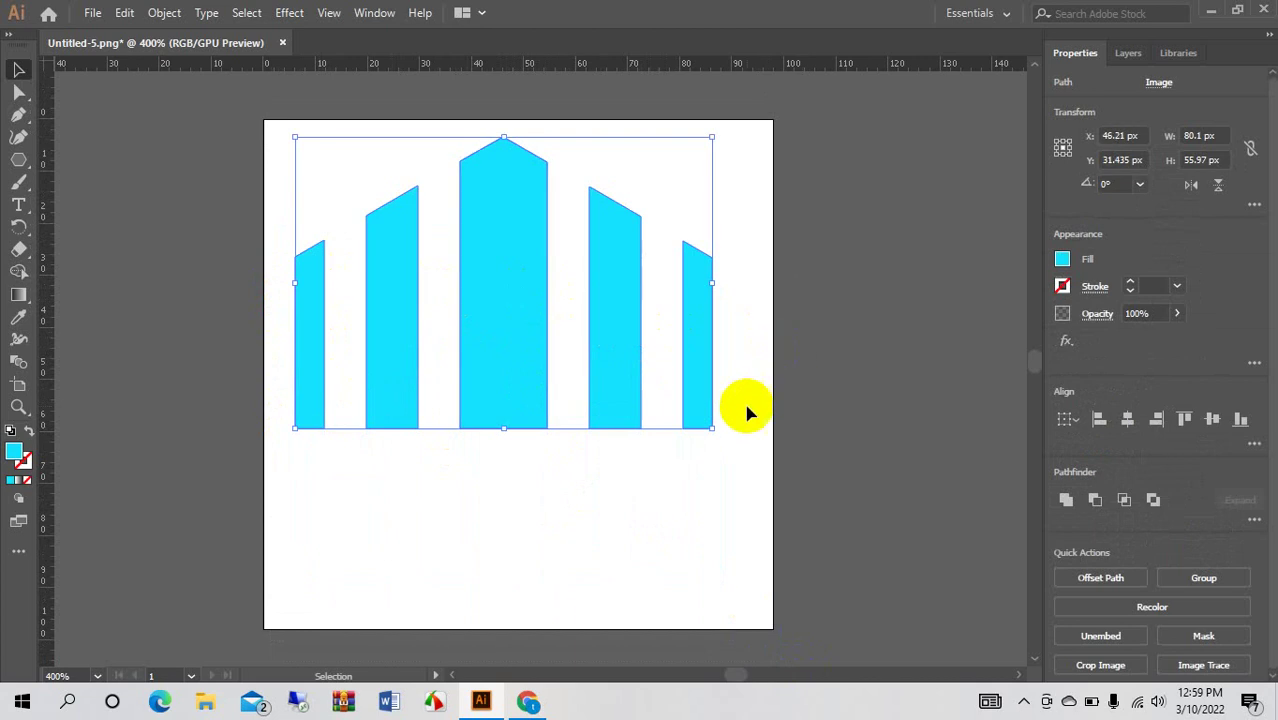
key(Right)
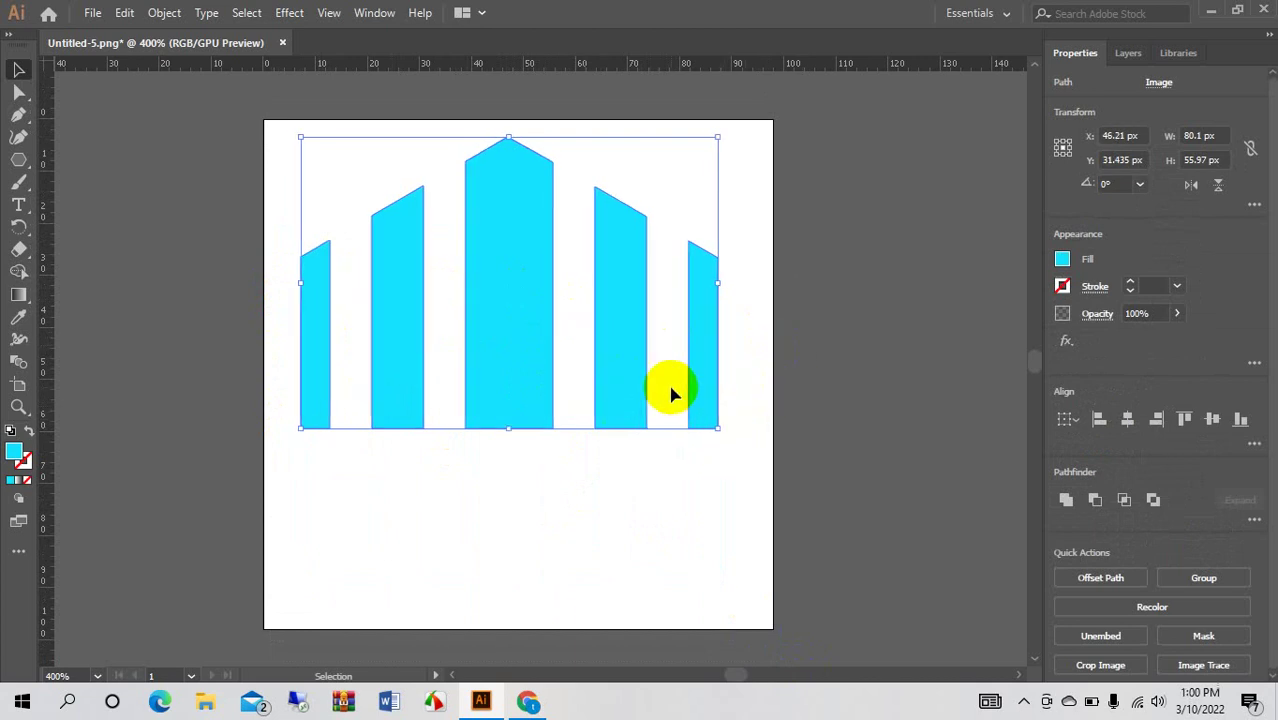
key(Right)
key(Right)
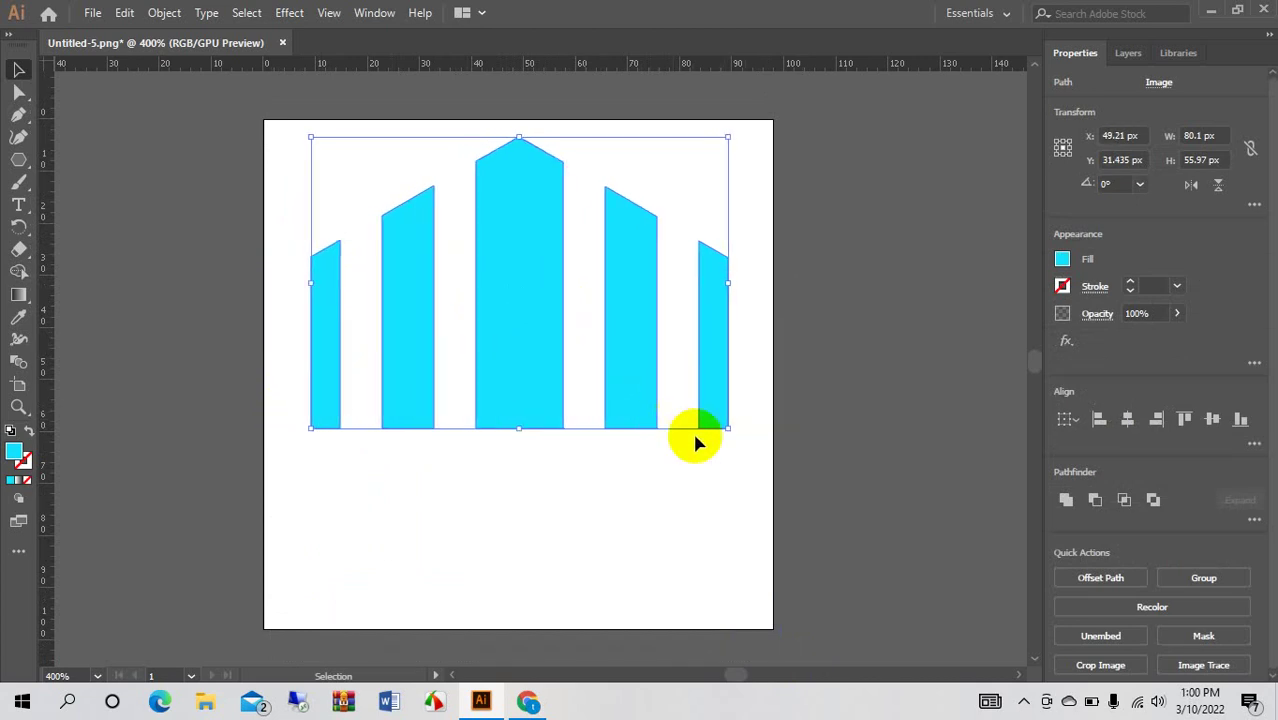
drag(729, 428, 698, 407)
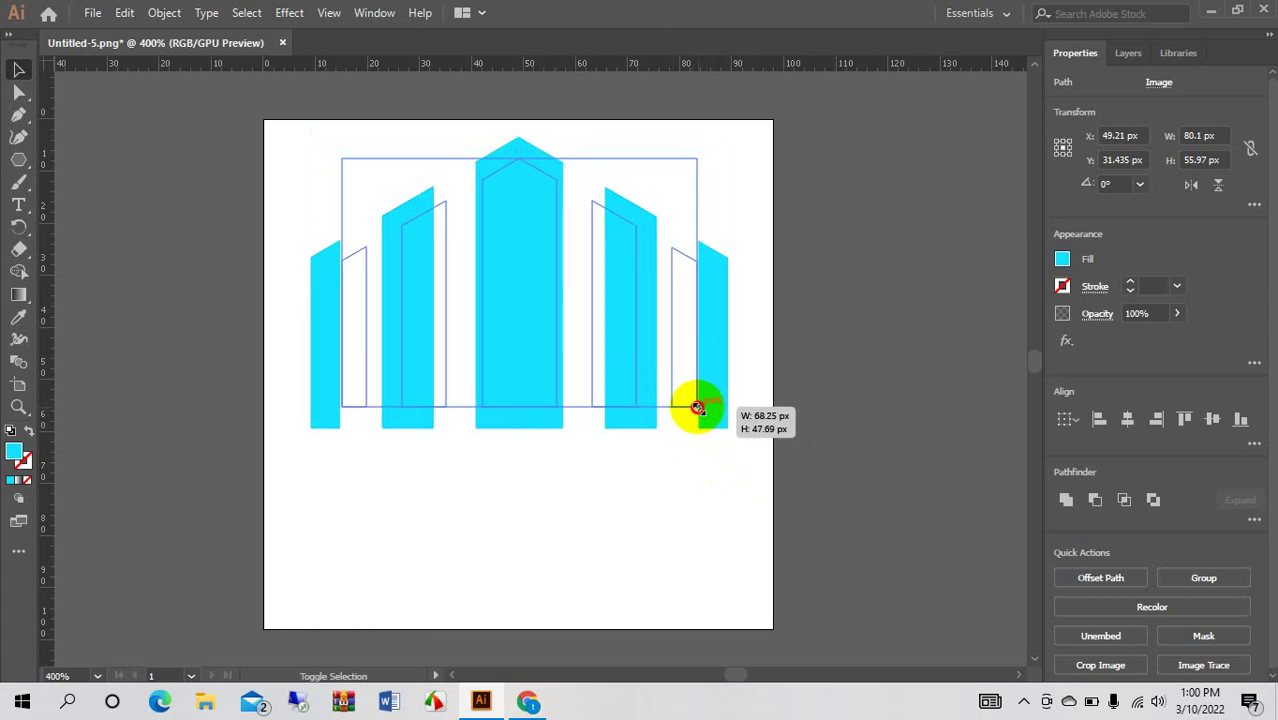
drag(698, 407, 694, 404)
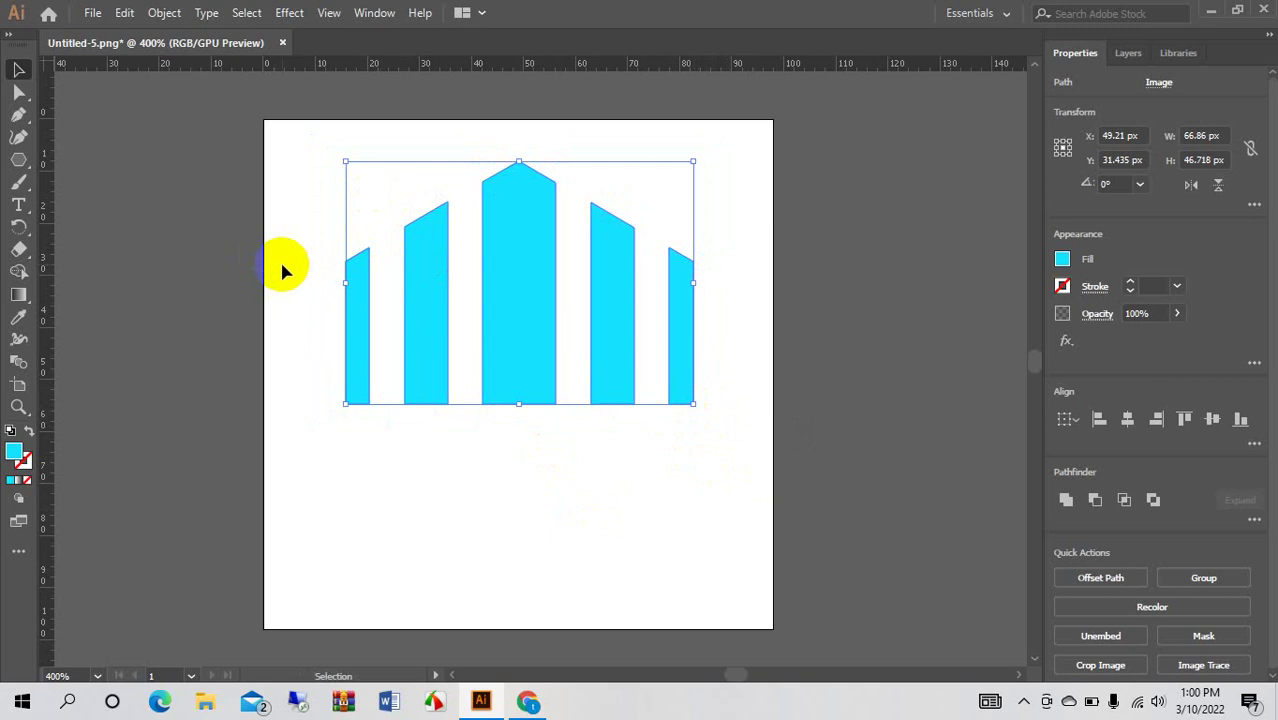
click(222, 288)
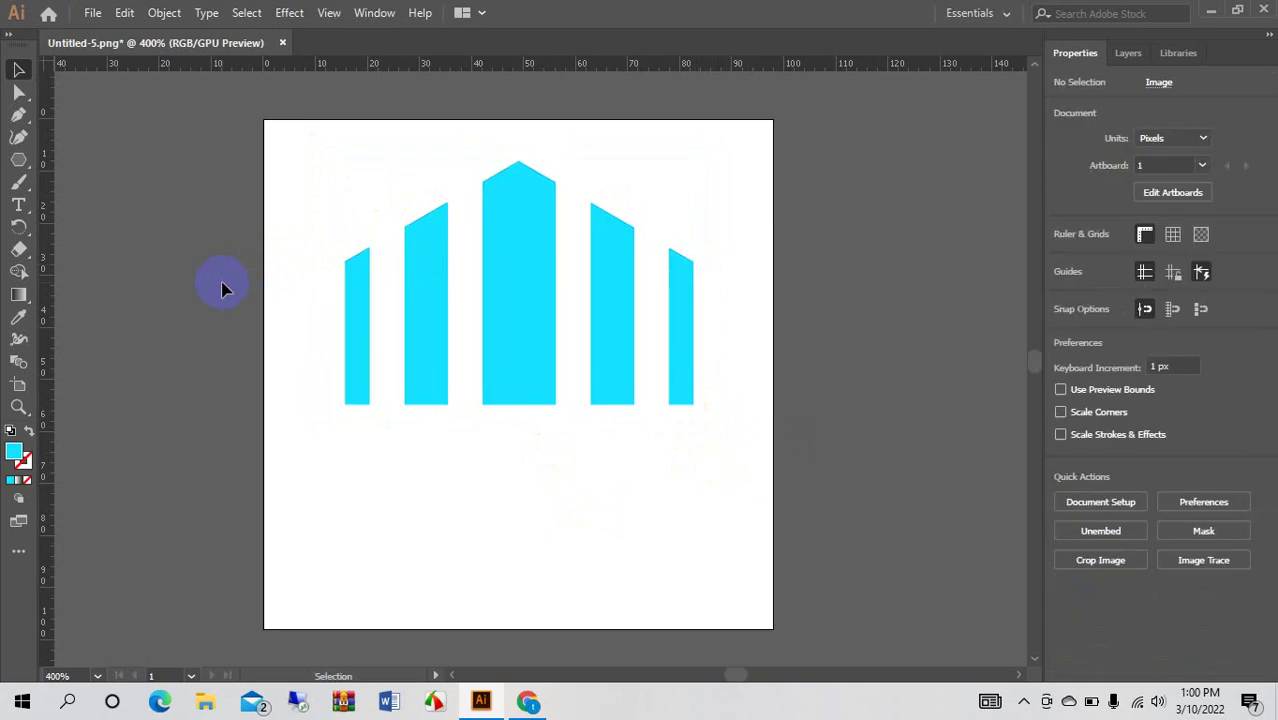
Draw an 82.62 × 65.52 px cyan ellipse over the lower part of the bars.
click(18, 160)
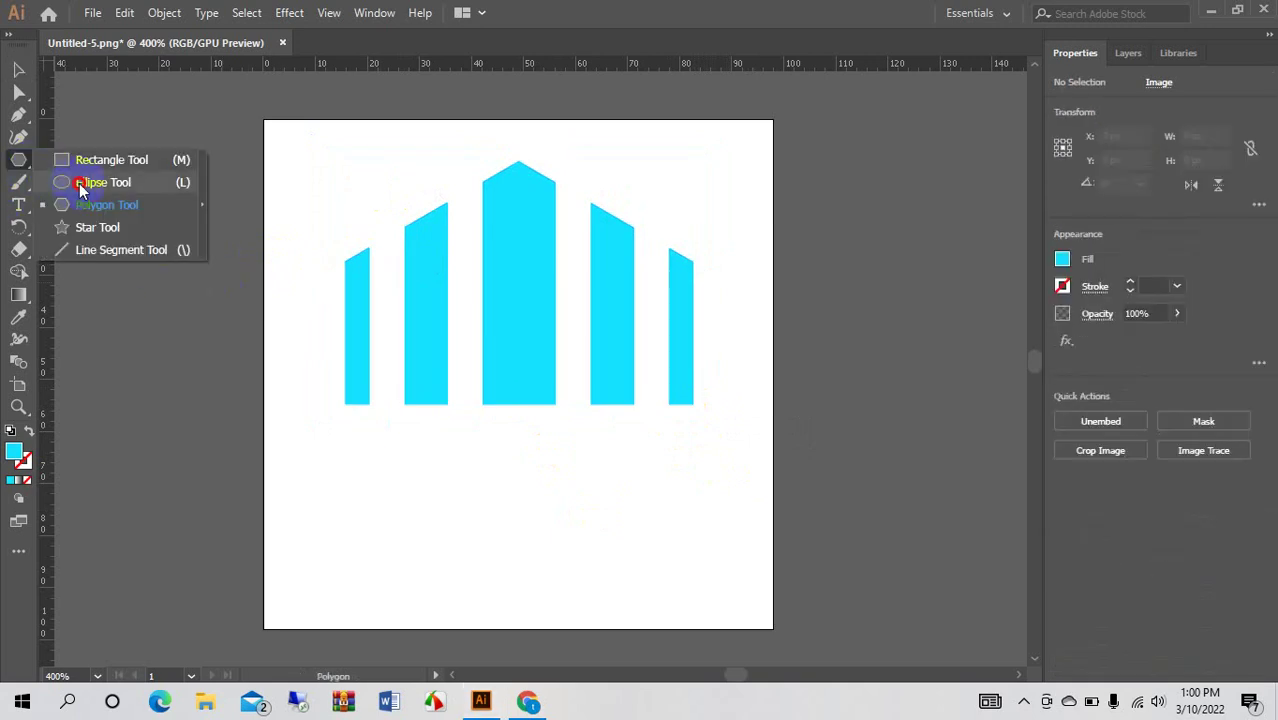
click(80, 186)
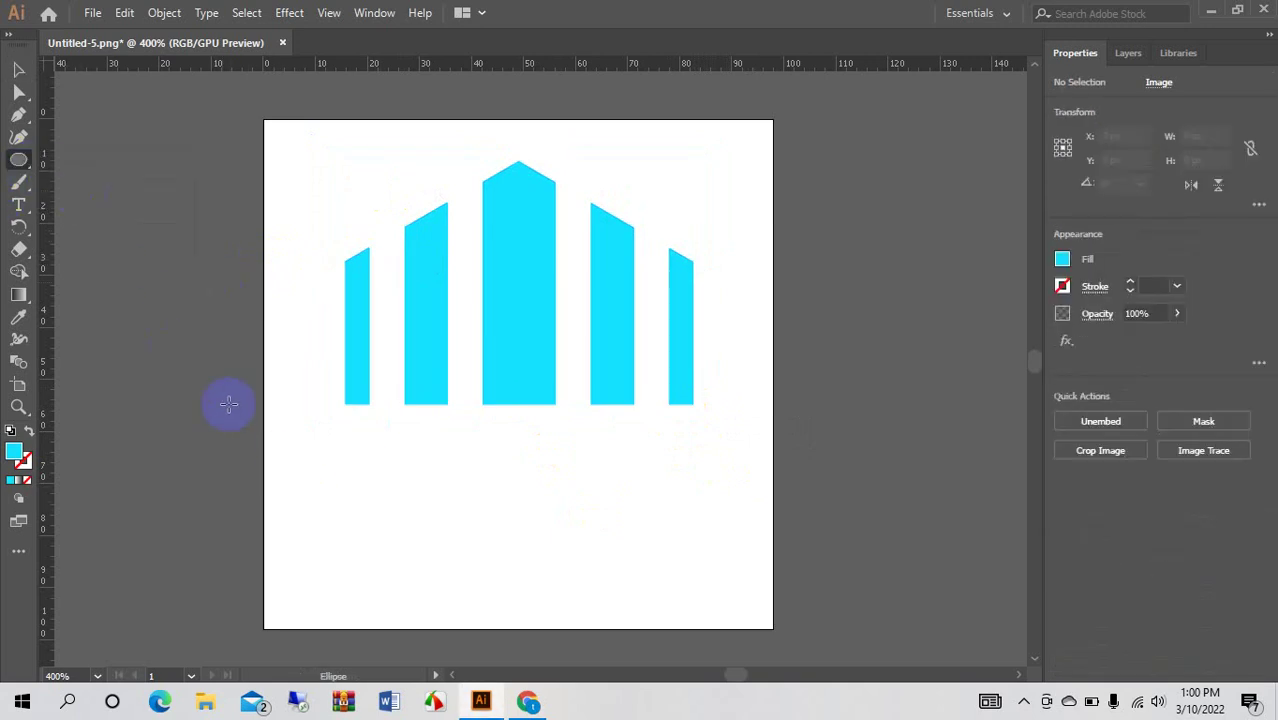
mouse_move(321, 216)
mouse_down()
mouse_move(346, 254)
mouse_move(745, 552)
mouse_up()
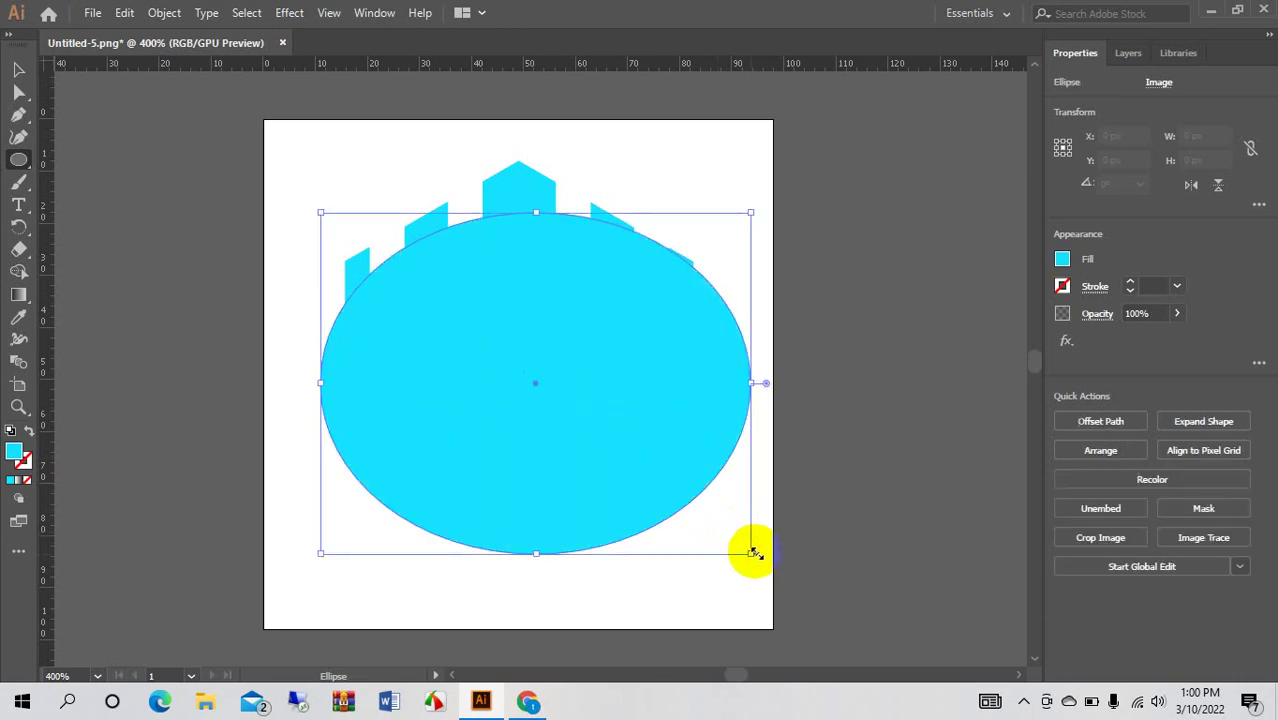
key(Left)
key(Left)
key(Left)
key(Left)
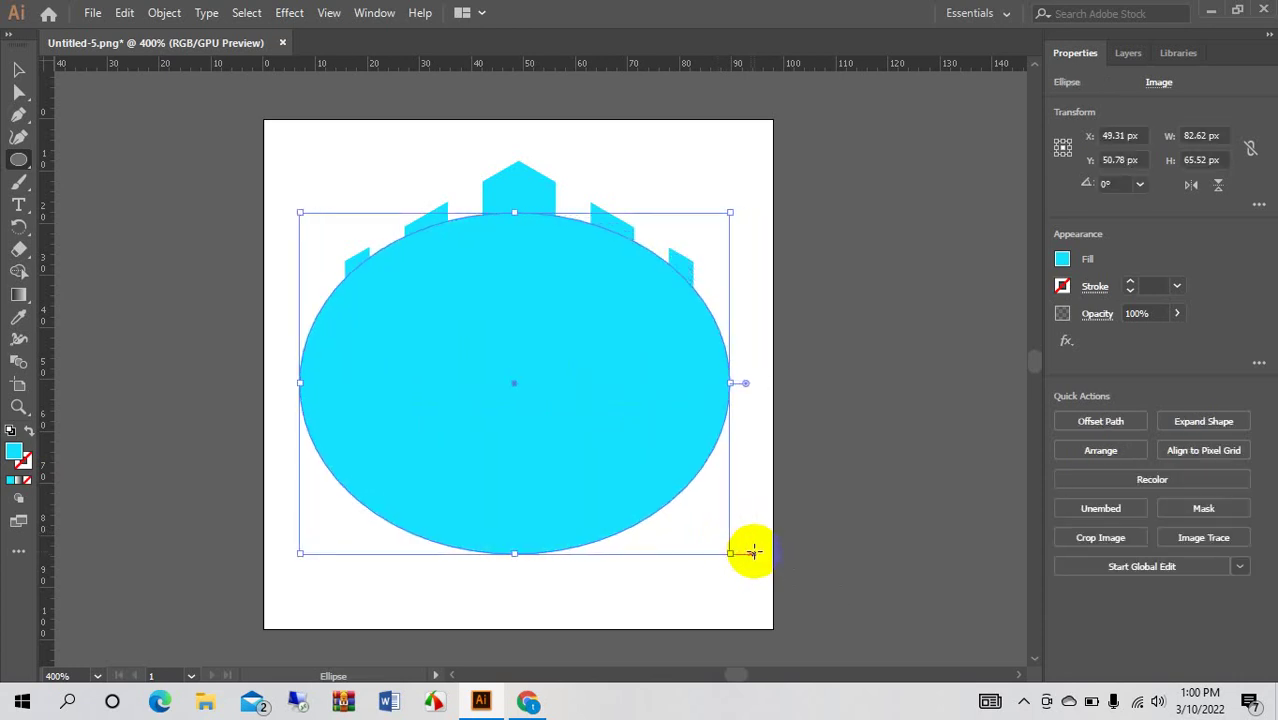
click(756, 211)
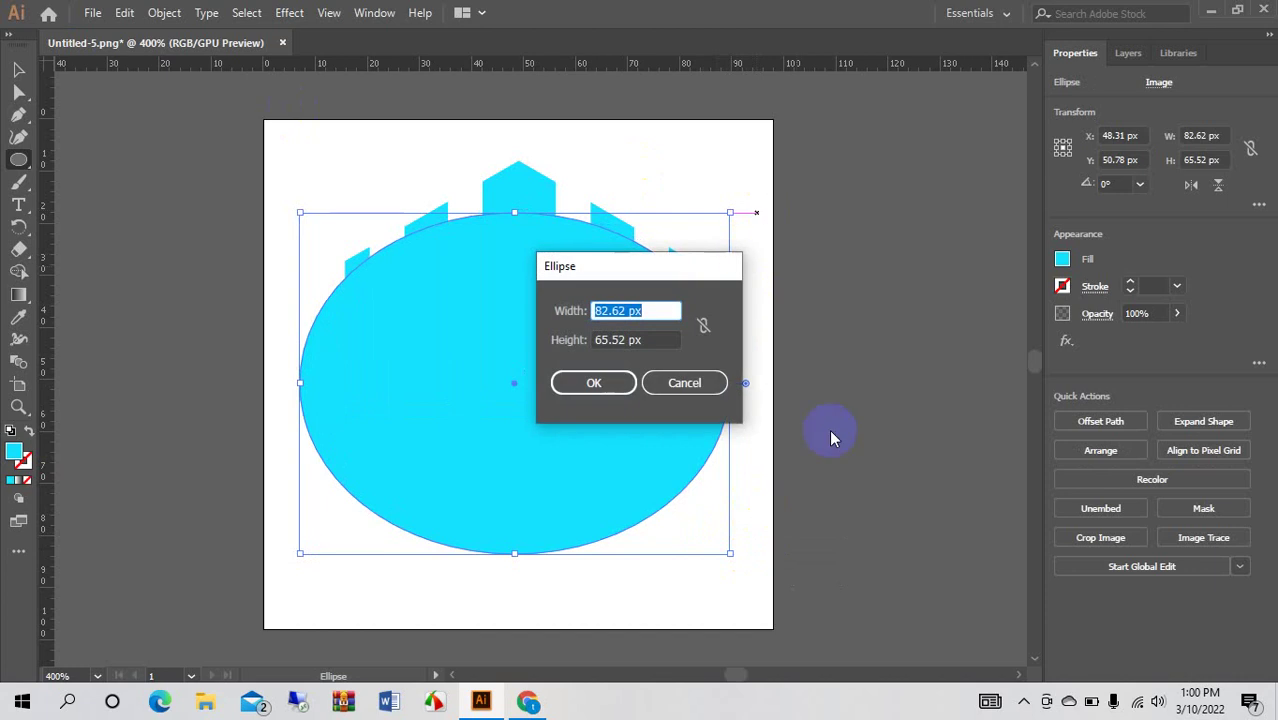
click(686, 386)
click(18, 70)
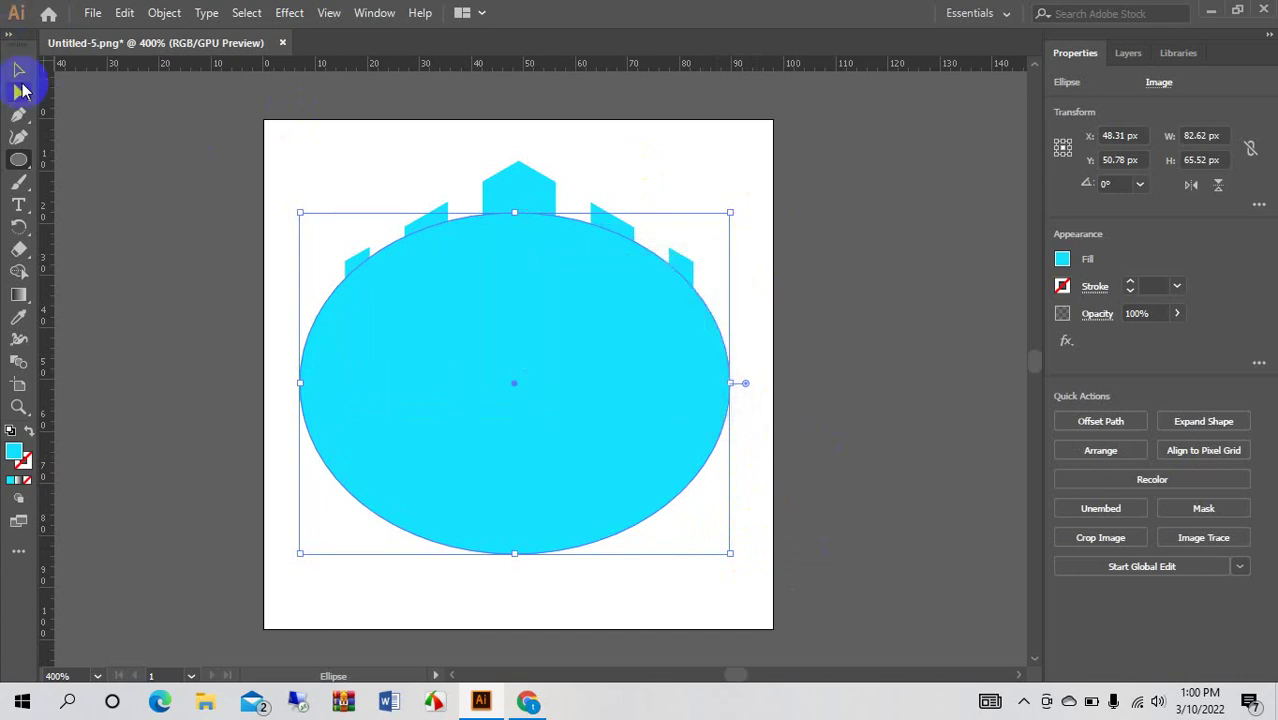
Select only the large cyan ellipse behind the bars, ending with the Selection tool.
drag(370, 155, 815, 555)
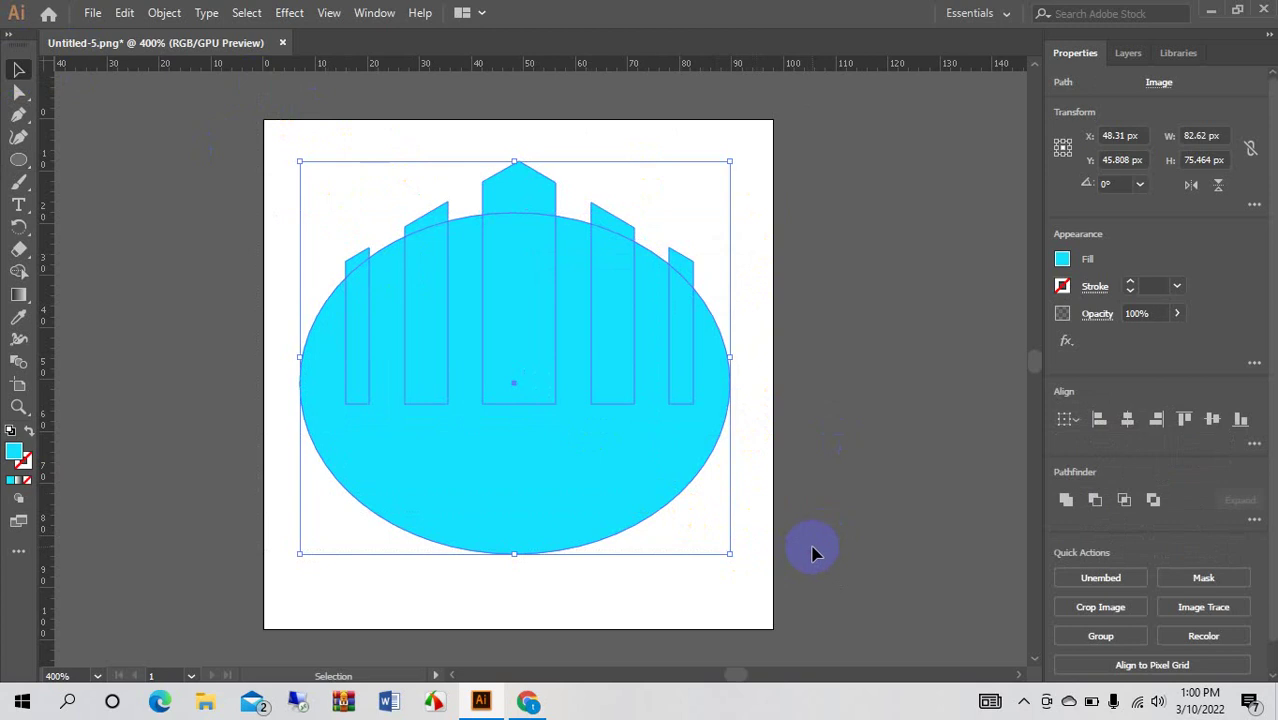
click(840, 455)
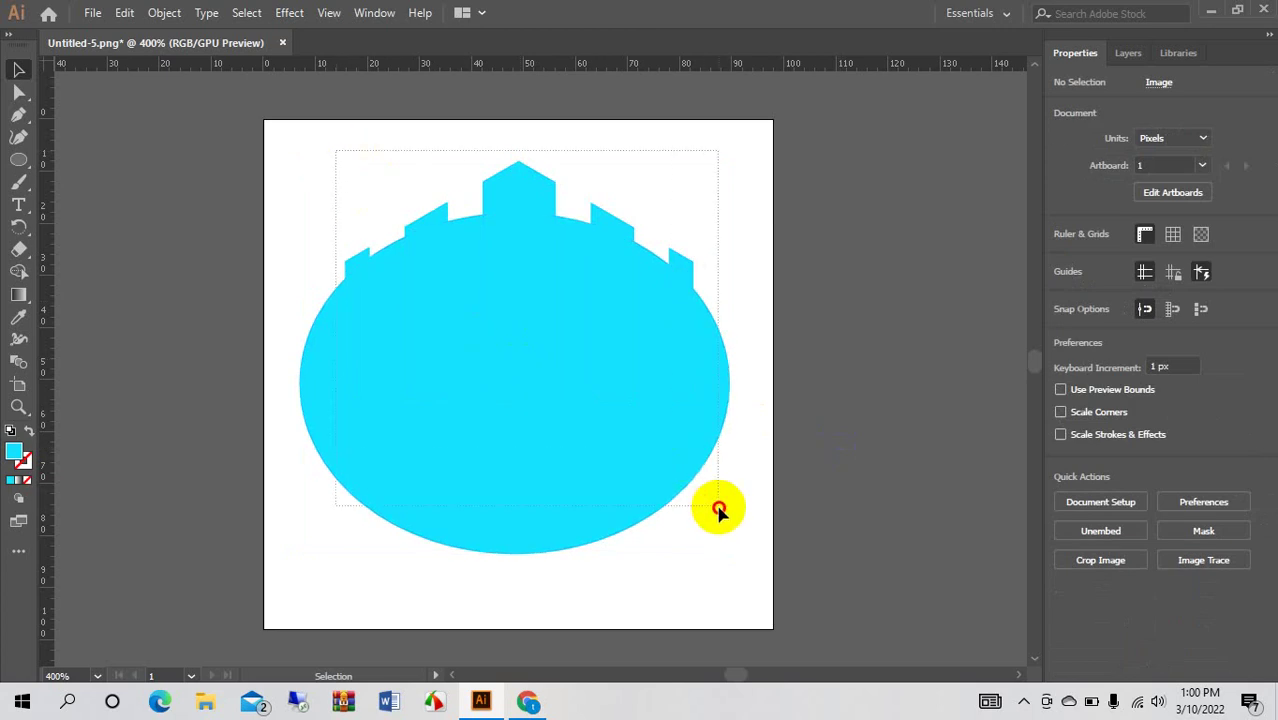
drag(368, 205, 720, 507)
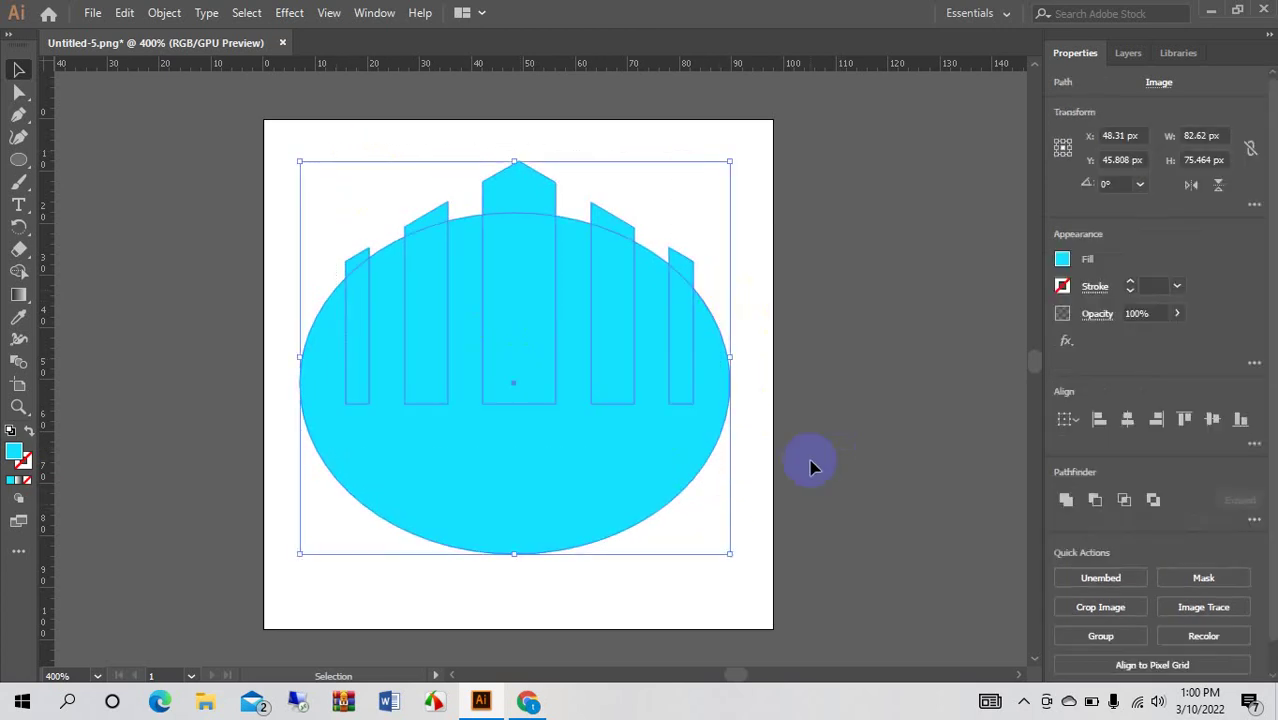
click(643, 573)
click(588, 508)
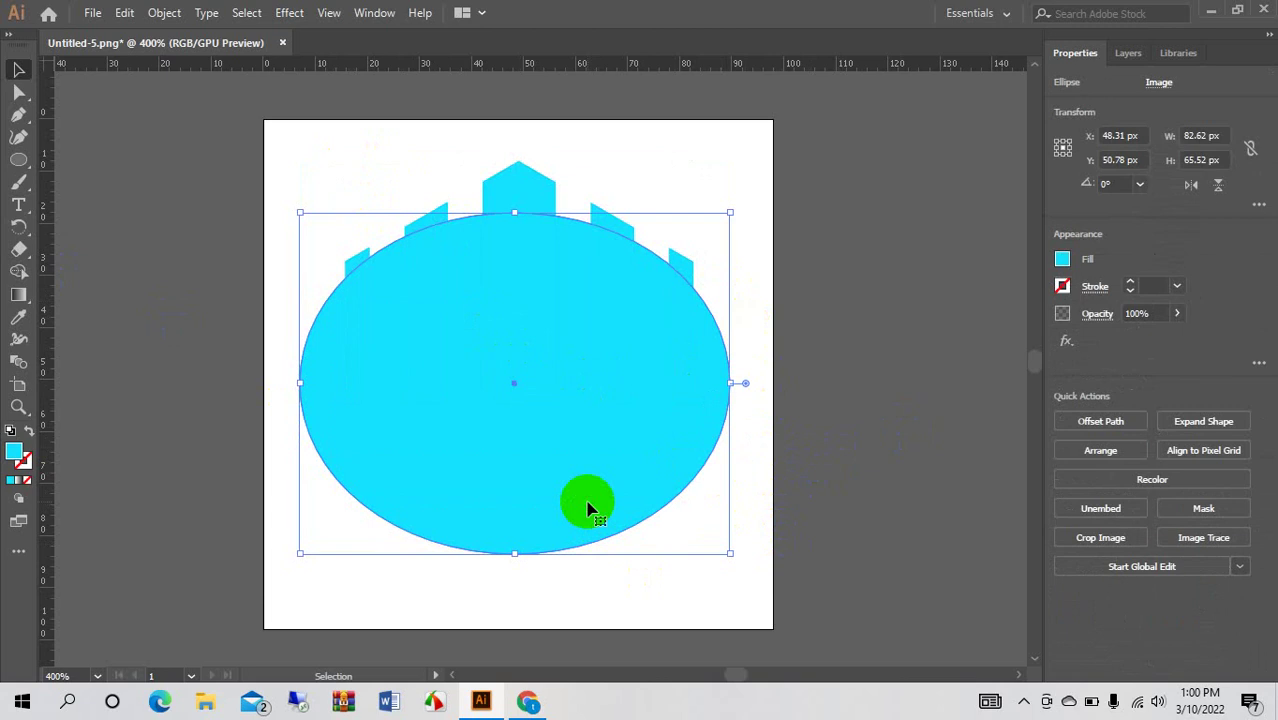
key(a)
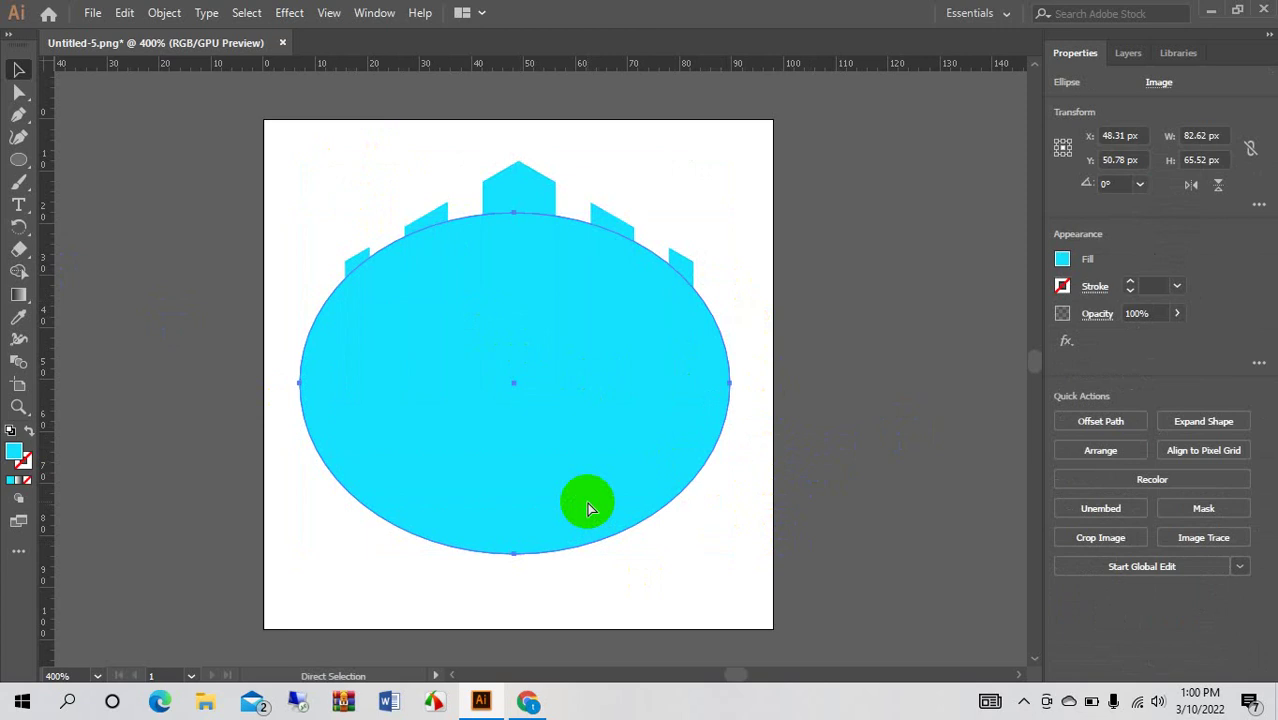
key(v)
key(a)
key(v)
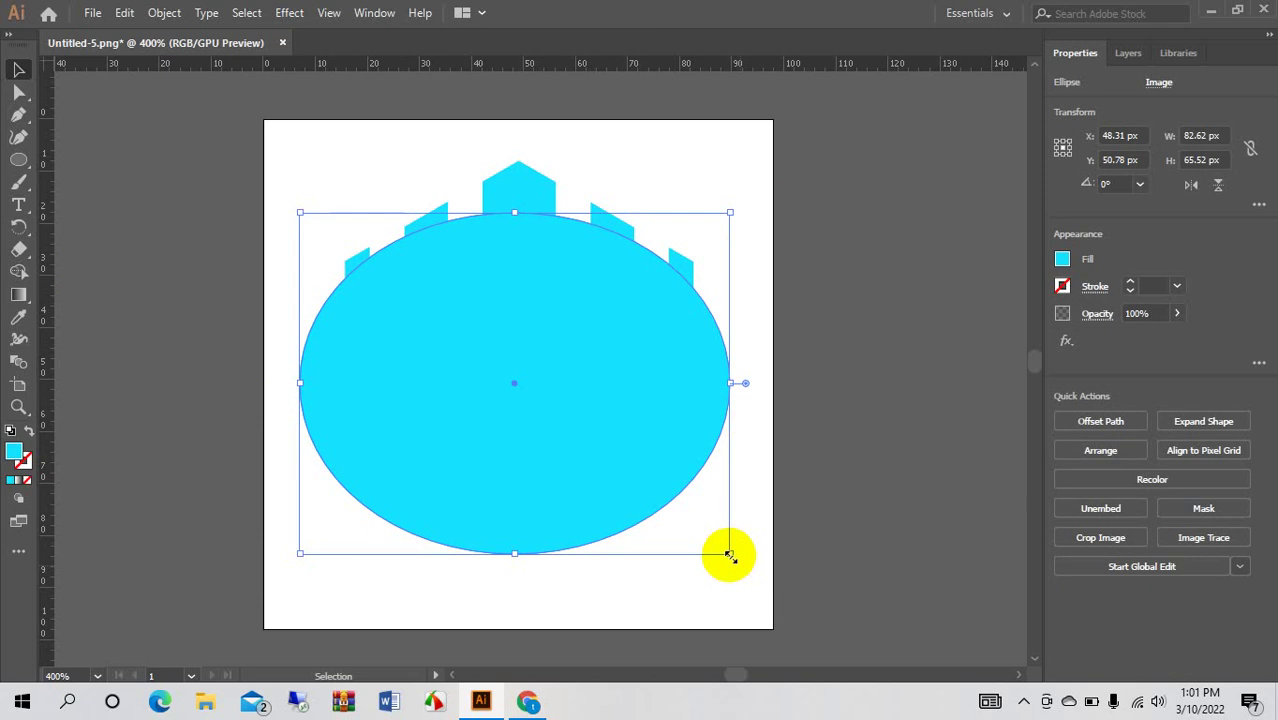
Alt-drag a shorter 82.62 × 61.74 px ellipse copy, then select both ellipses.
drag(730, 552, 732, 537)
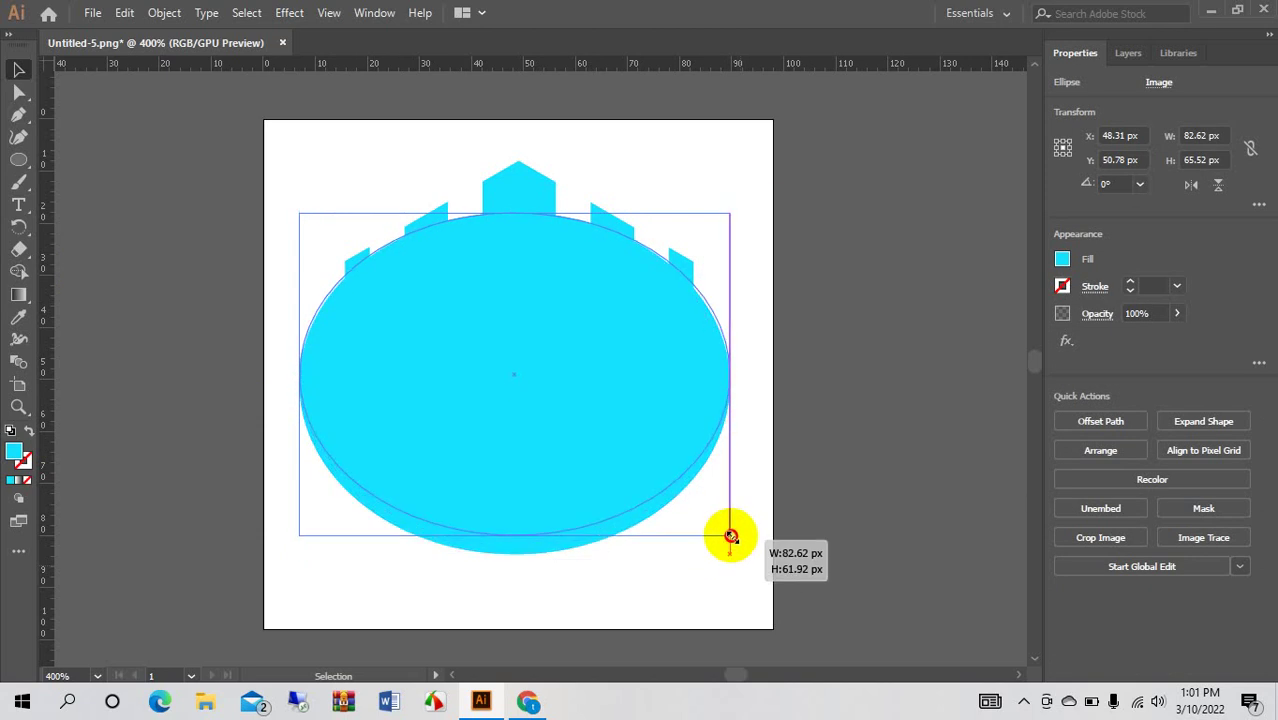
drag(730, 537, 729, 535)
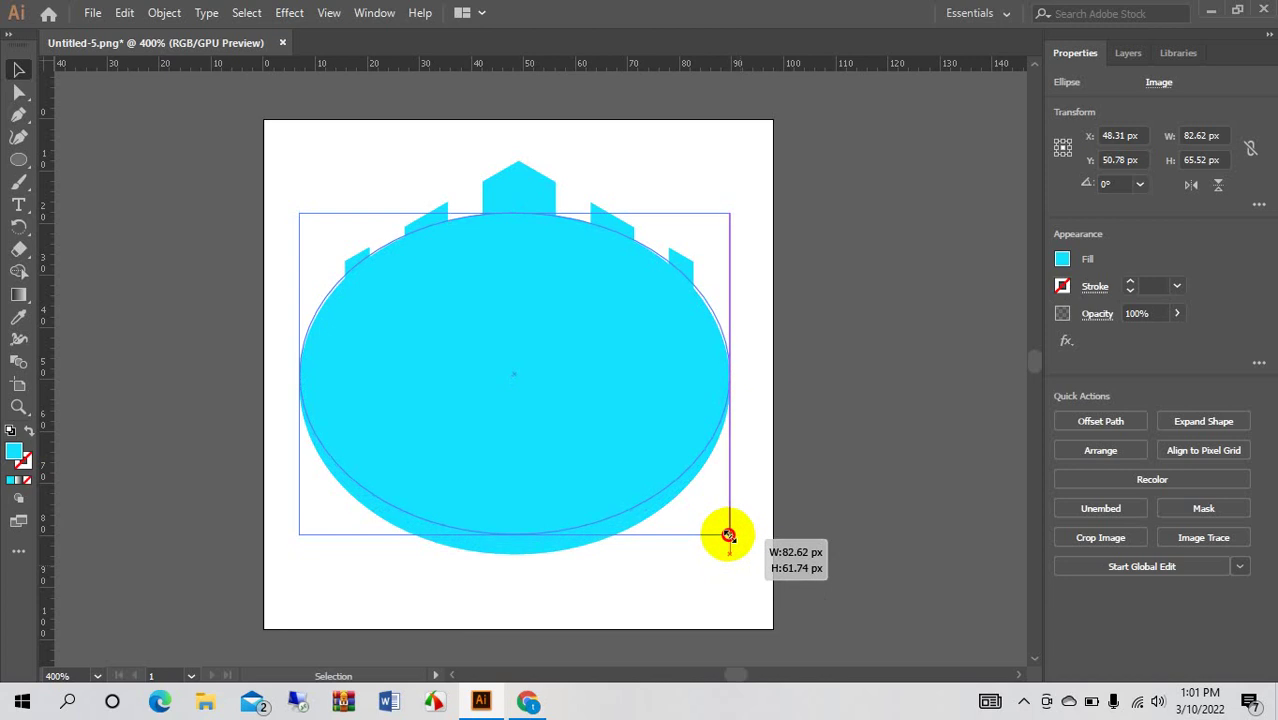
drag(728, 537, 730, 535)
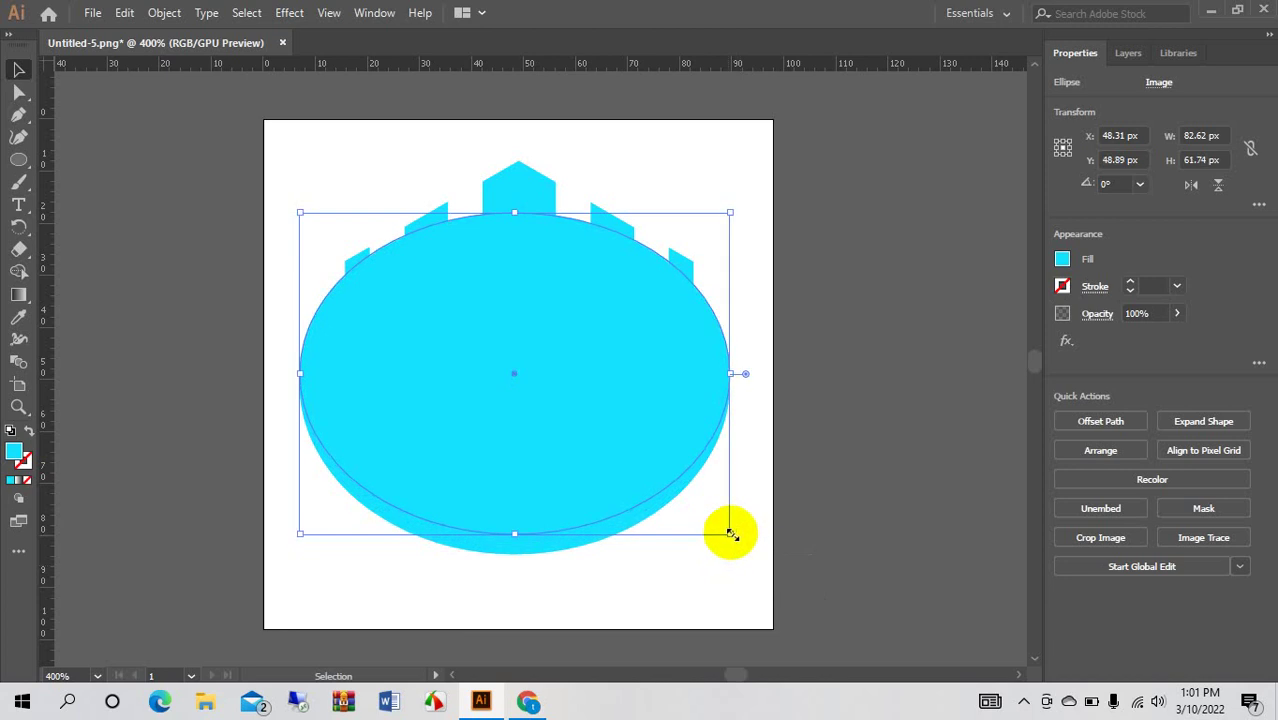
click(782, 404)
click(585, 483)
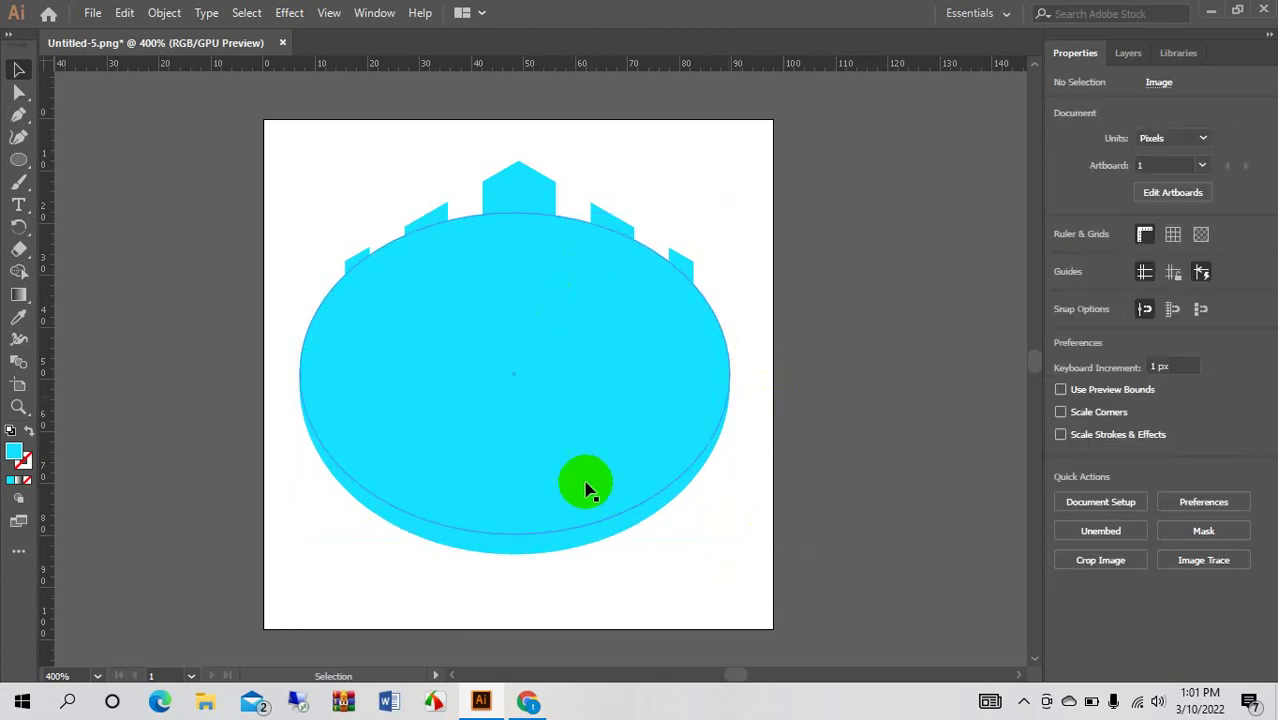
shift+click(572, 553)
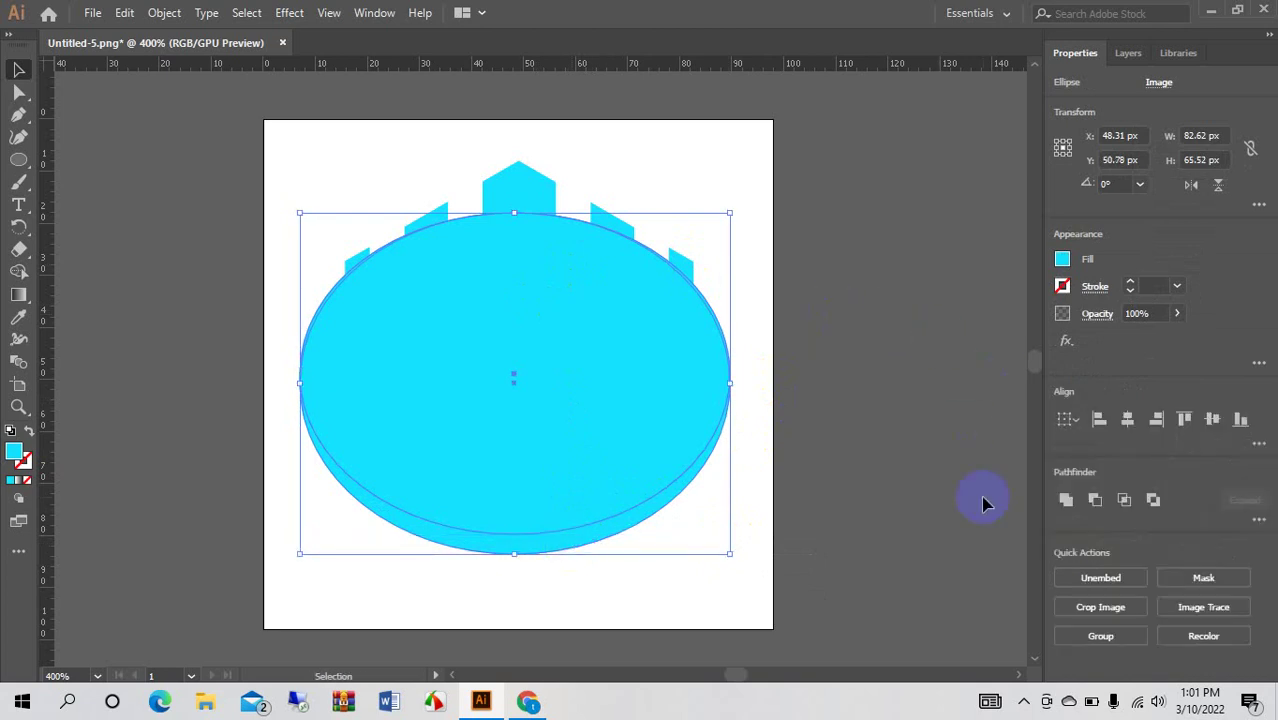
Divide the overlapping ellipses with Pathfinder and ungroup the resulting pieces.
click(1259, 519)
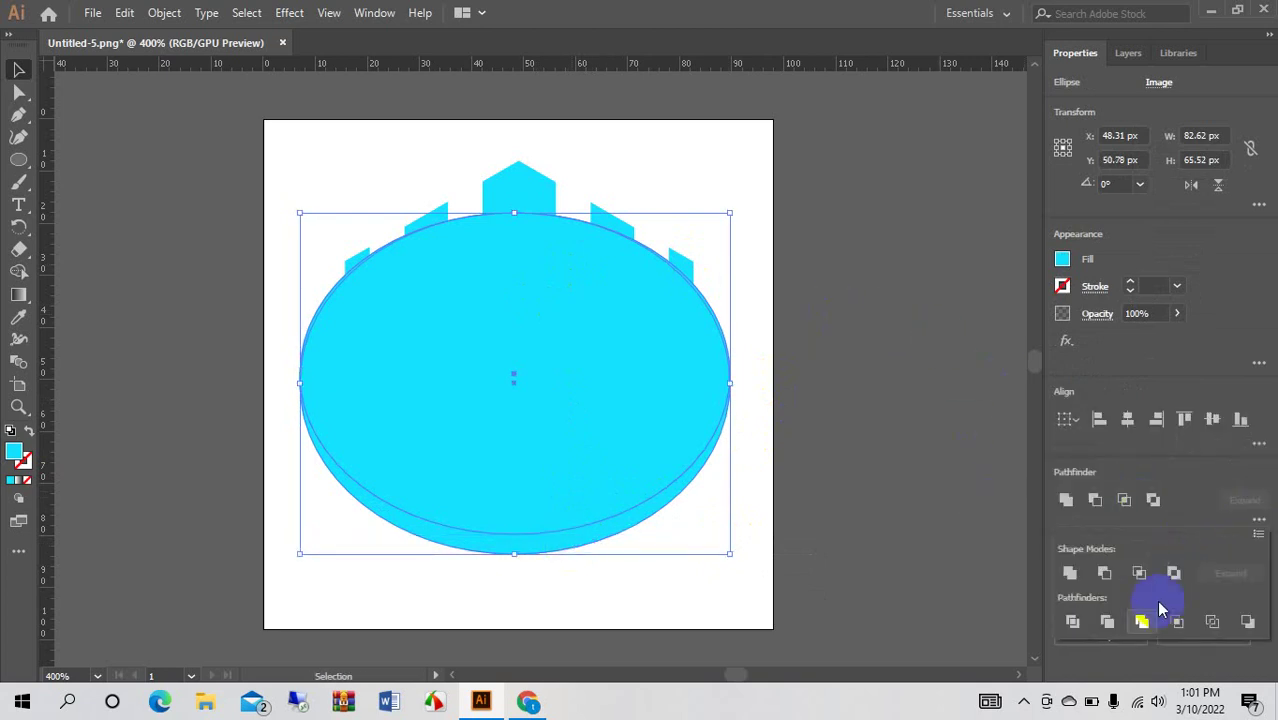
click(1072, 621)
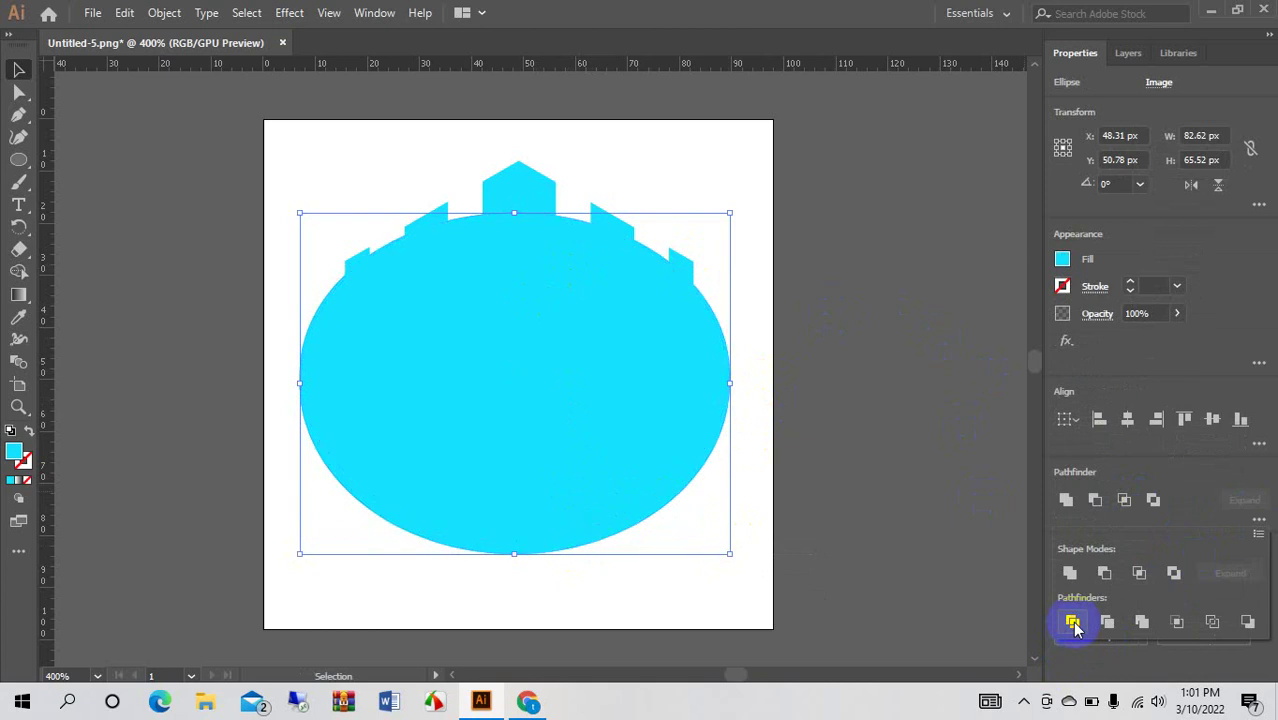
click(611, 614)
click(571, 520)
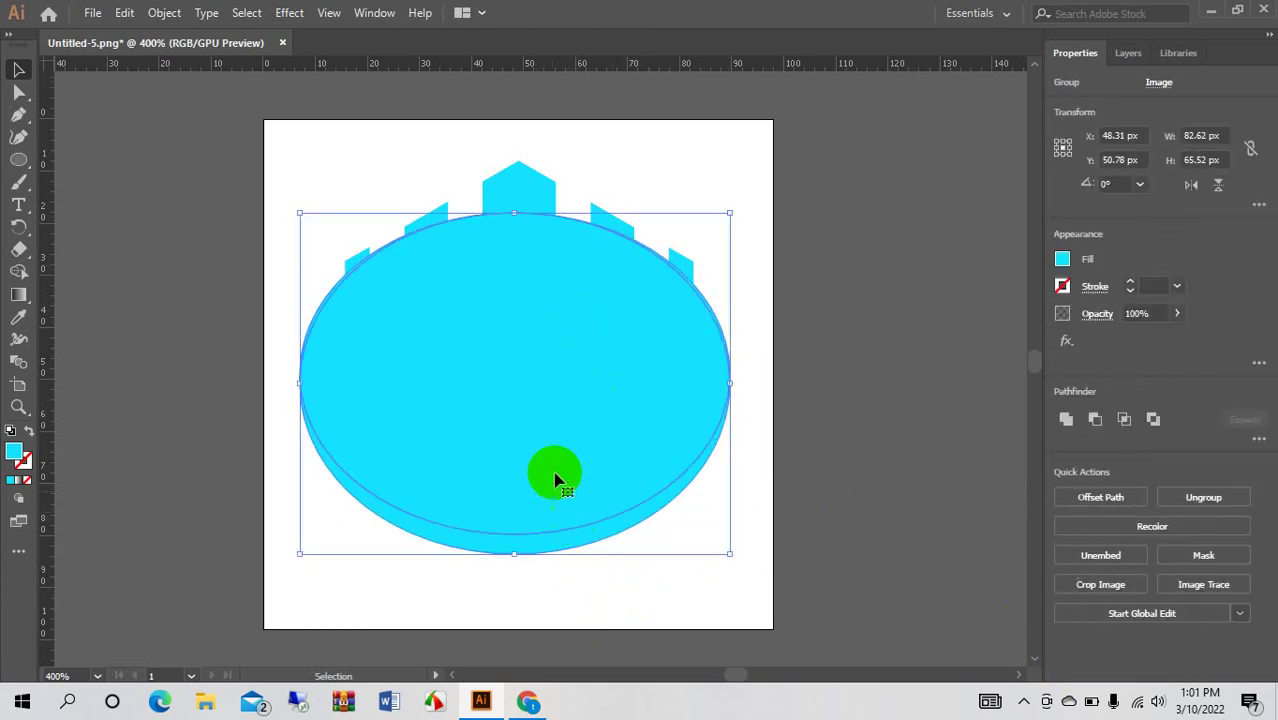
right_click(556, 480)
click(622, 273)
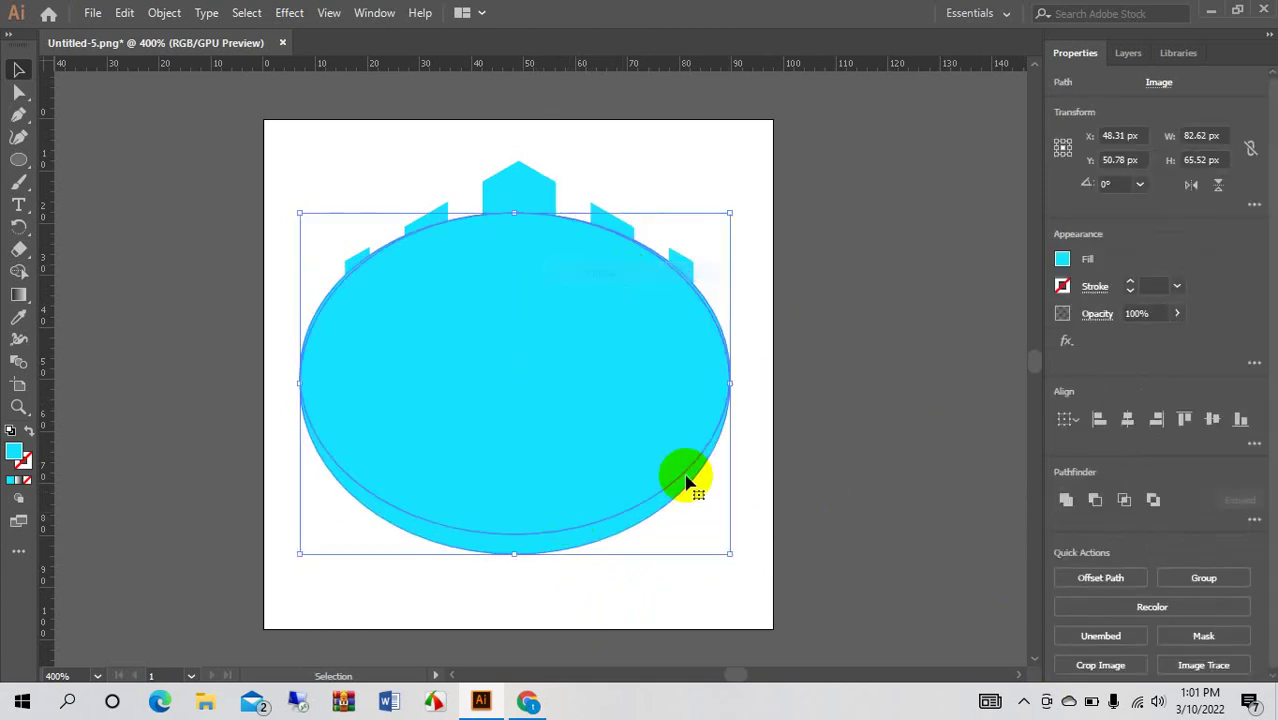
Delete the inner ellipse piece and both upper arc slivers, leaving the cyan crescent.
click(724, 523)
click(579, 443)
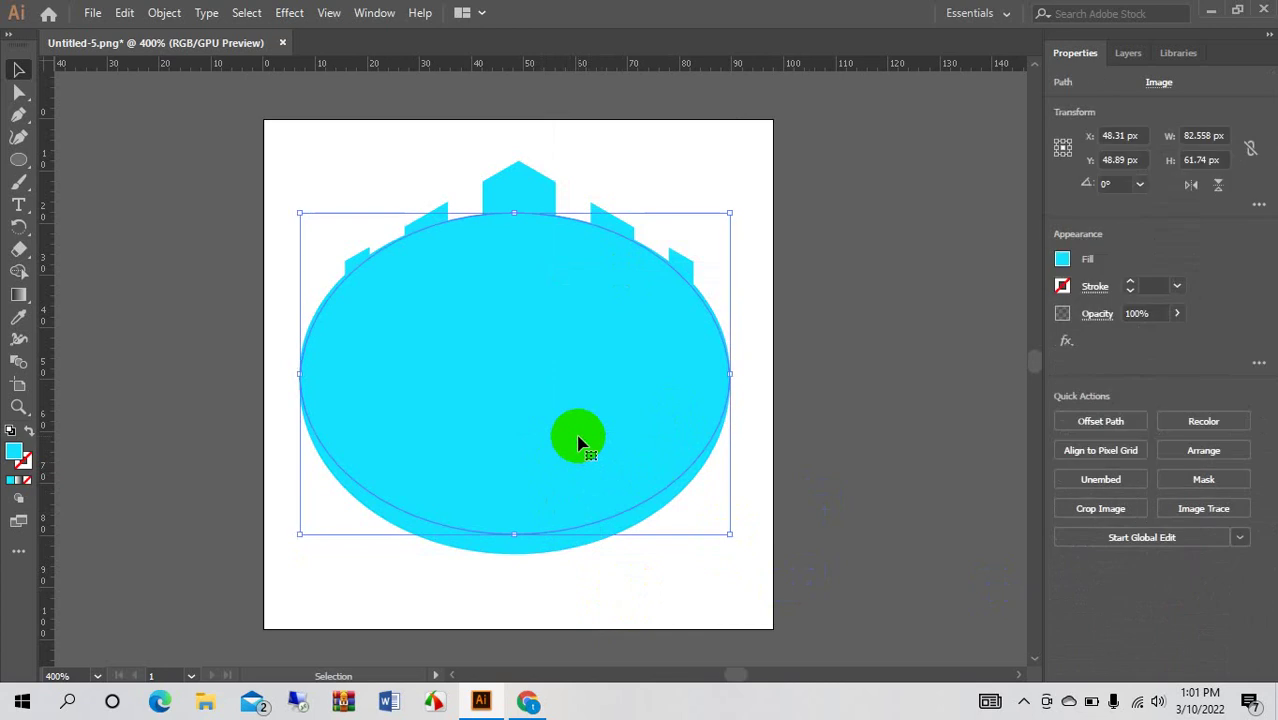
key(Delete)
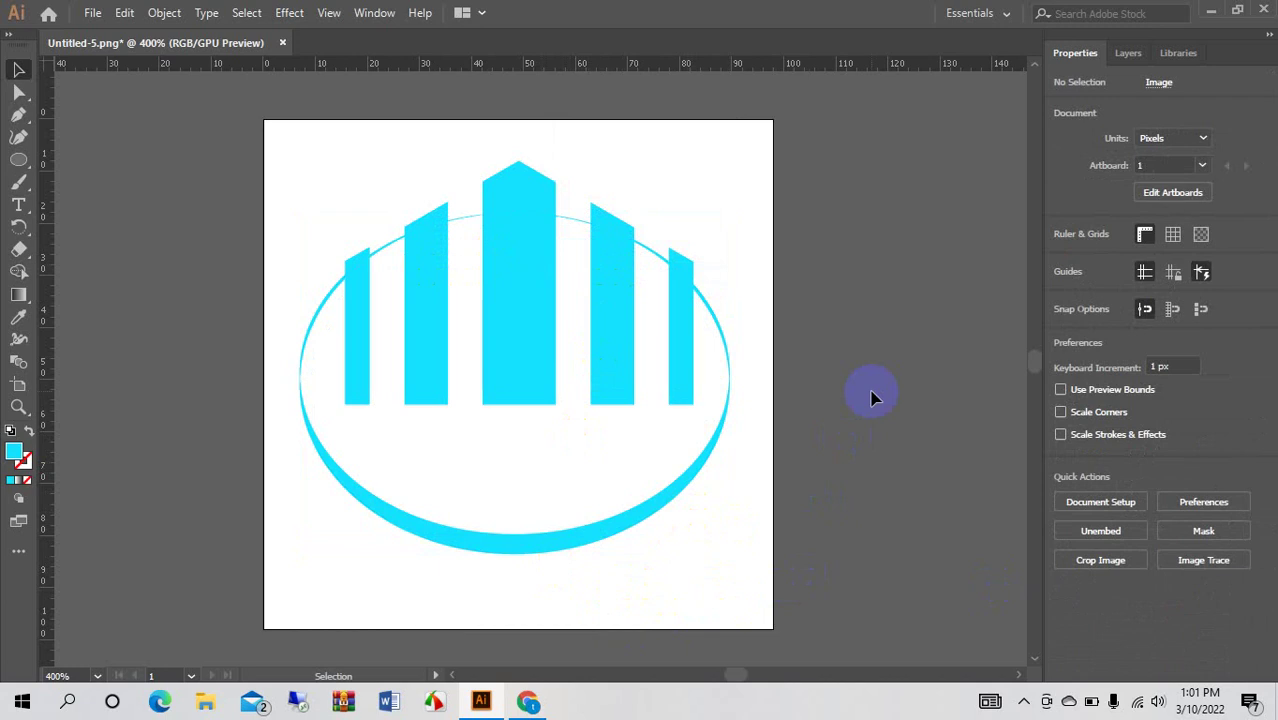
click(717, 325)
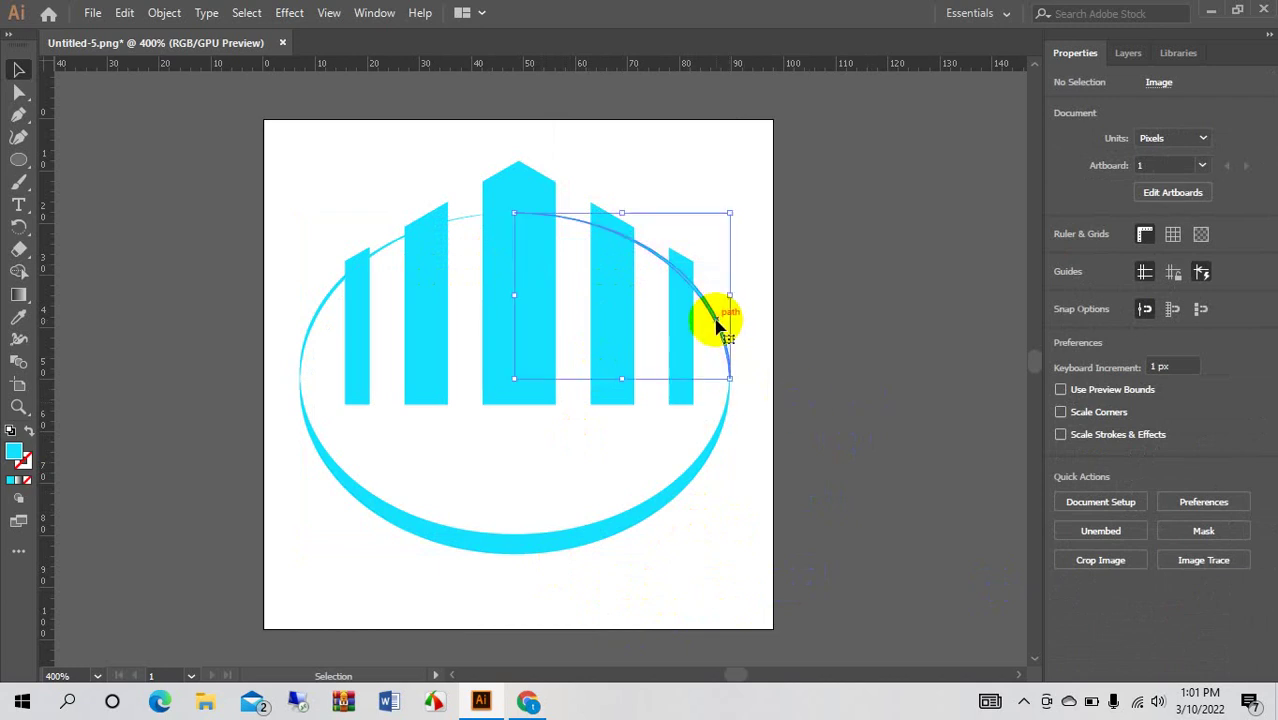
key(Delete)
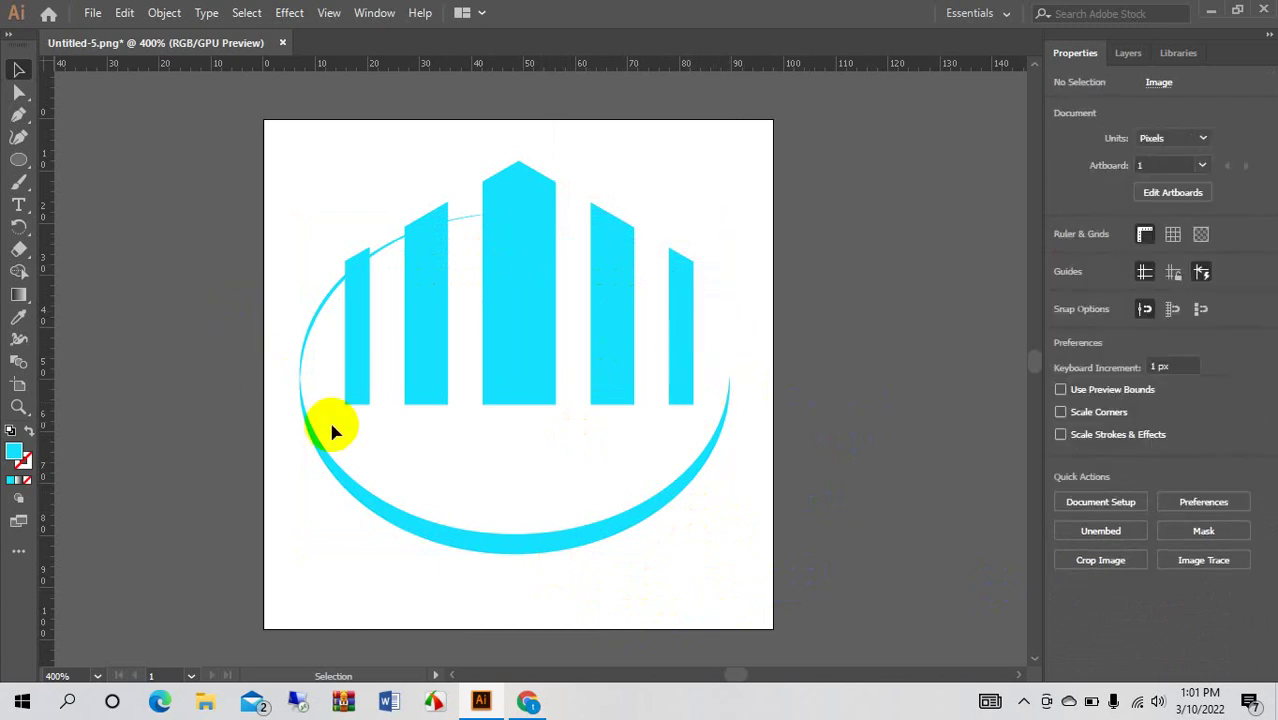
click(310, 342)
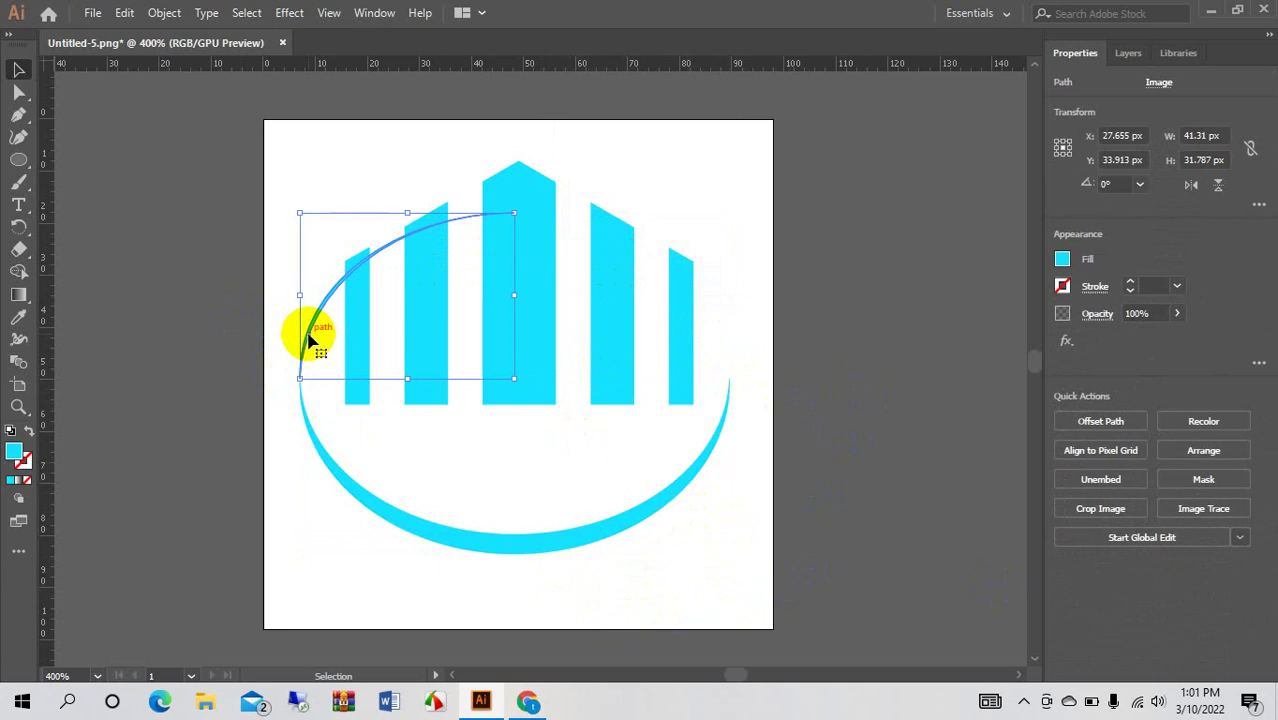
key(Delete)
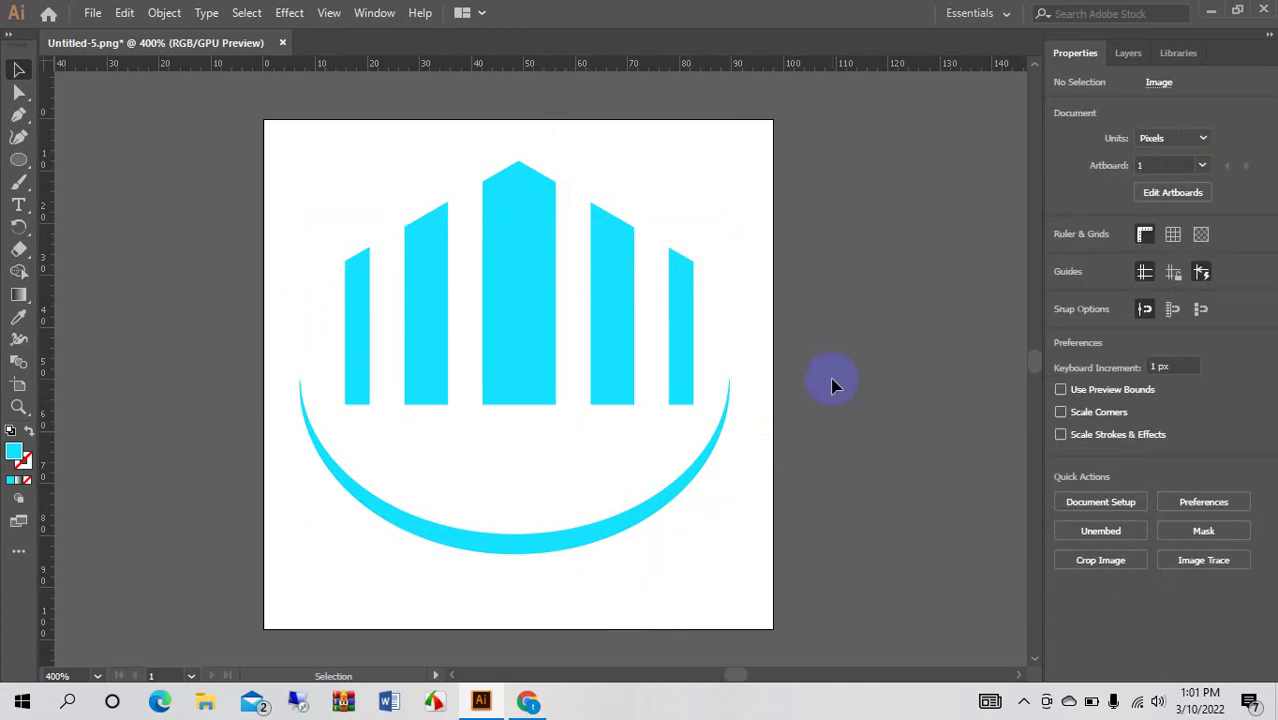
click(485, 532)
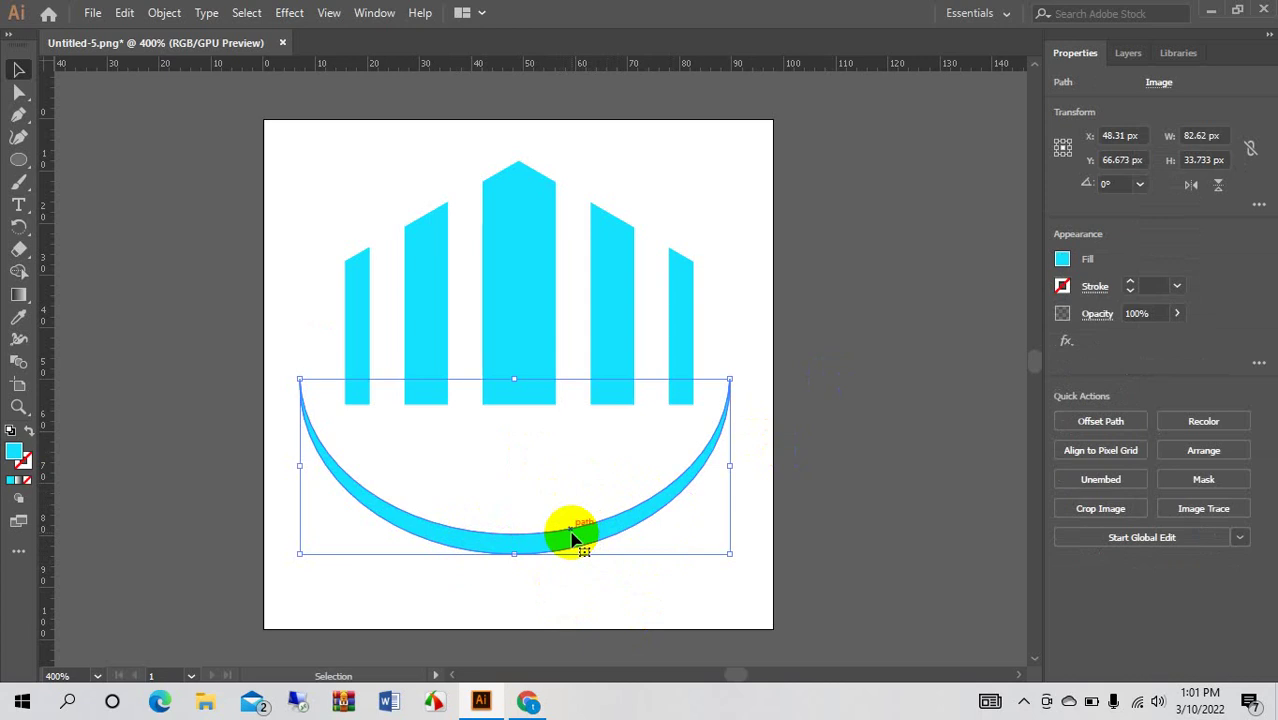
drag(571, 538, 568, 497)
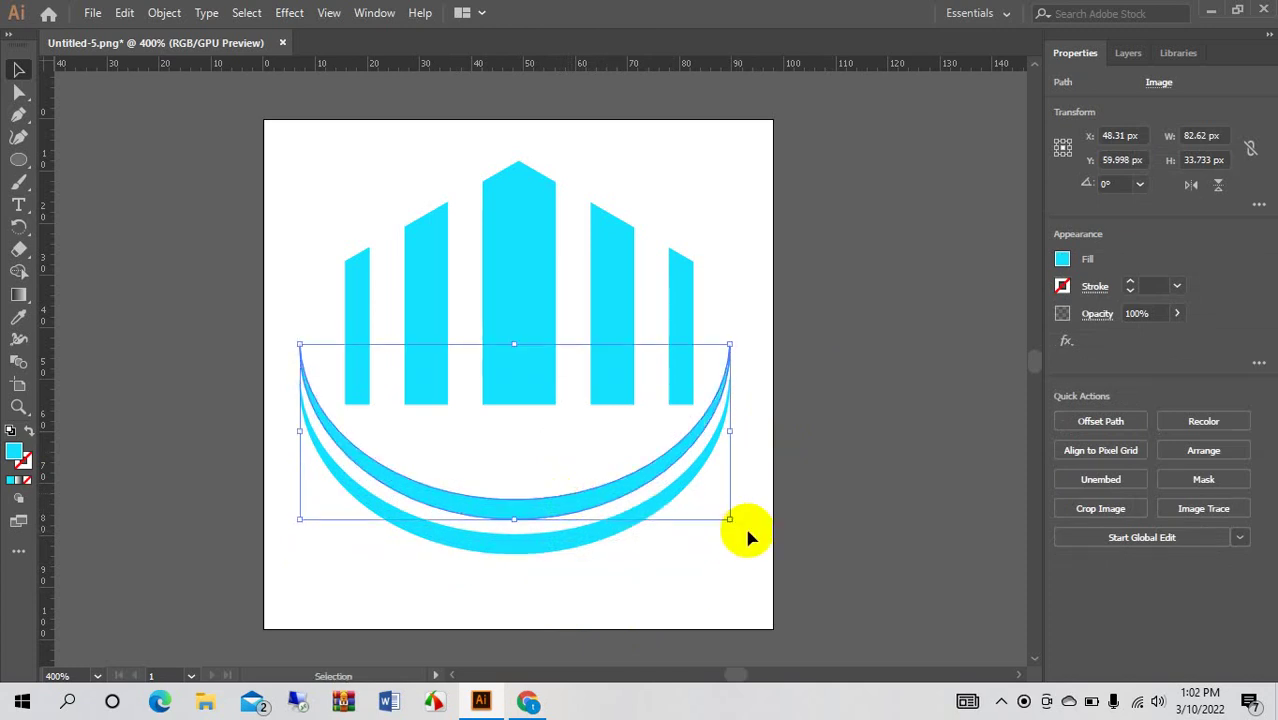
drag(729, 519, 713, 521)
key(Down)
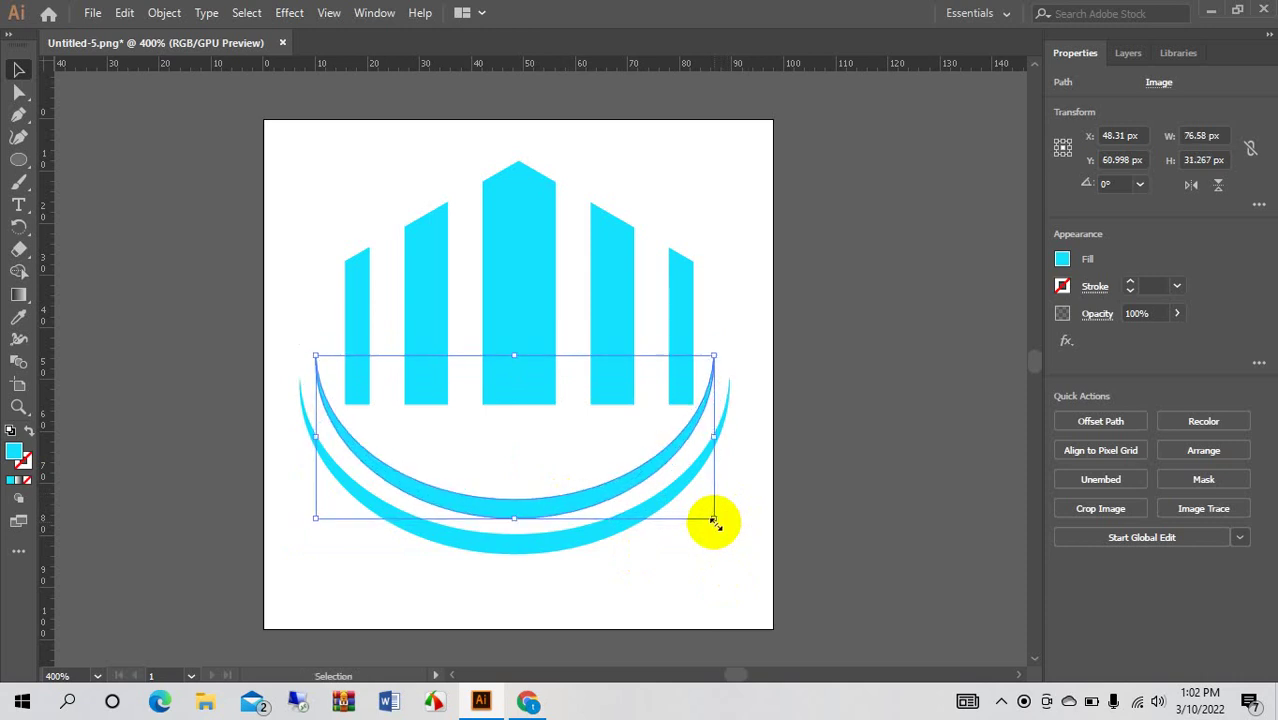
key(Down)
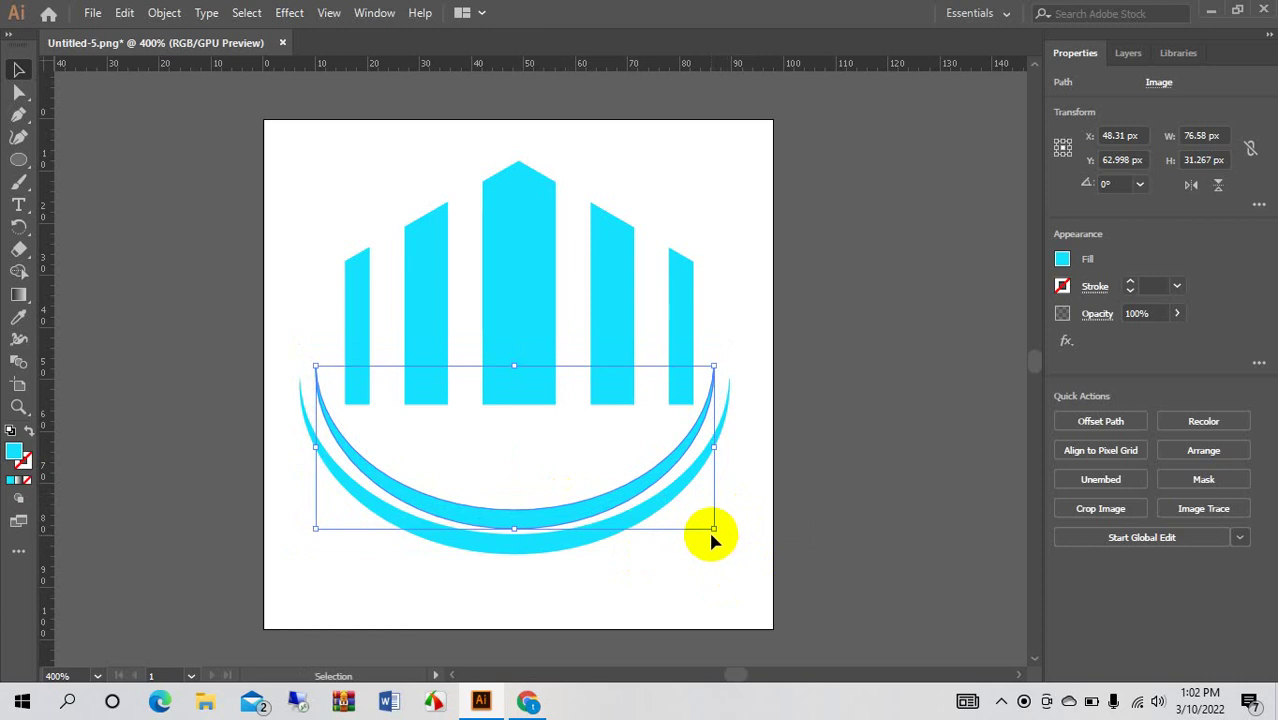
drag(713, 526, 702, 520)
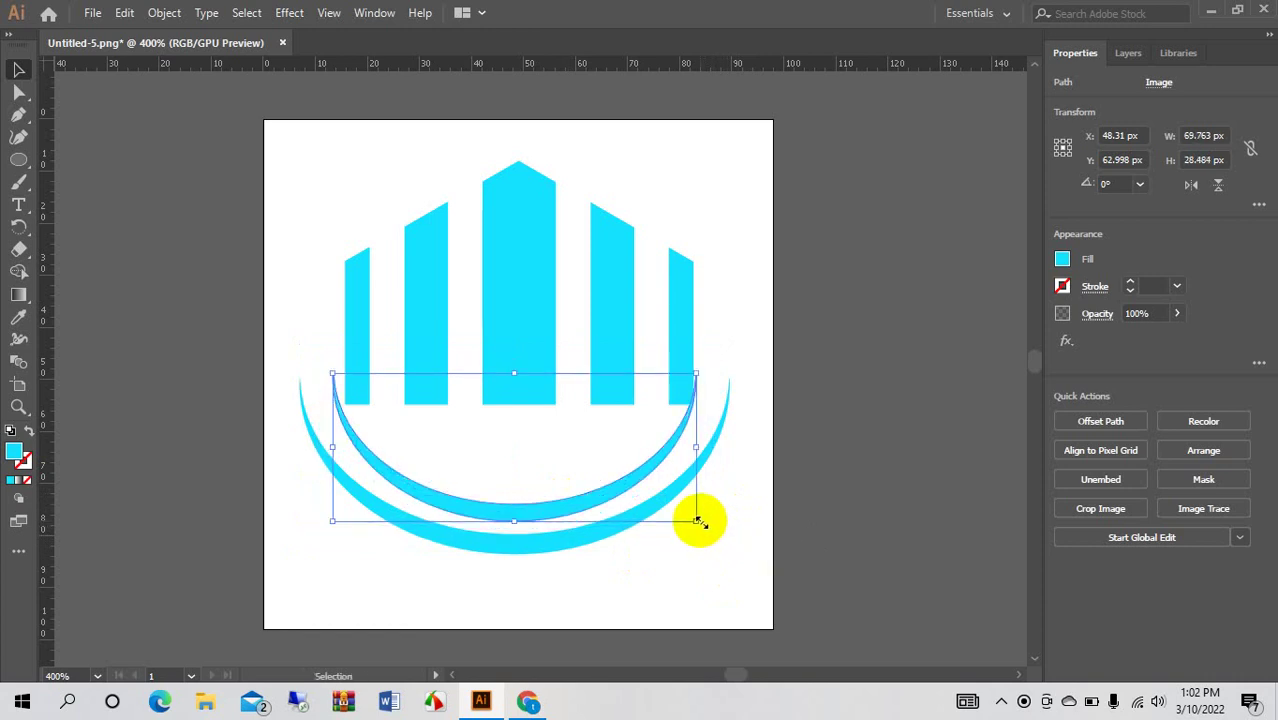
key(Down)
key(Down)
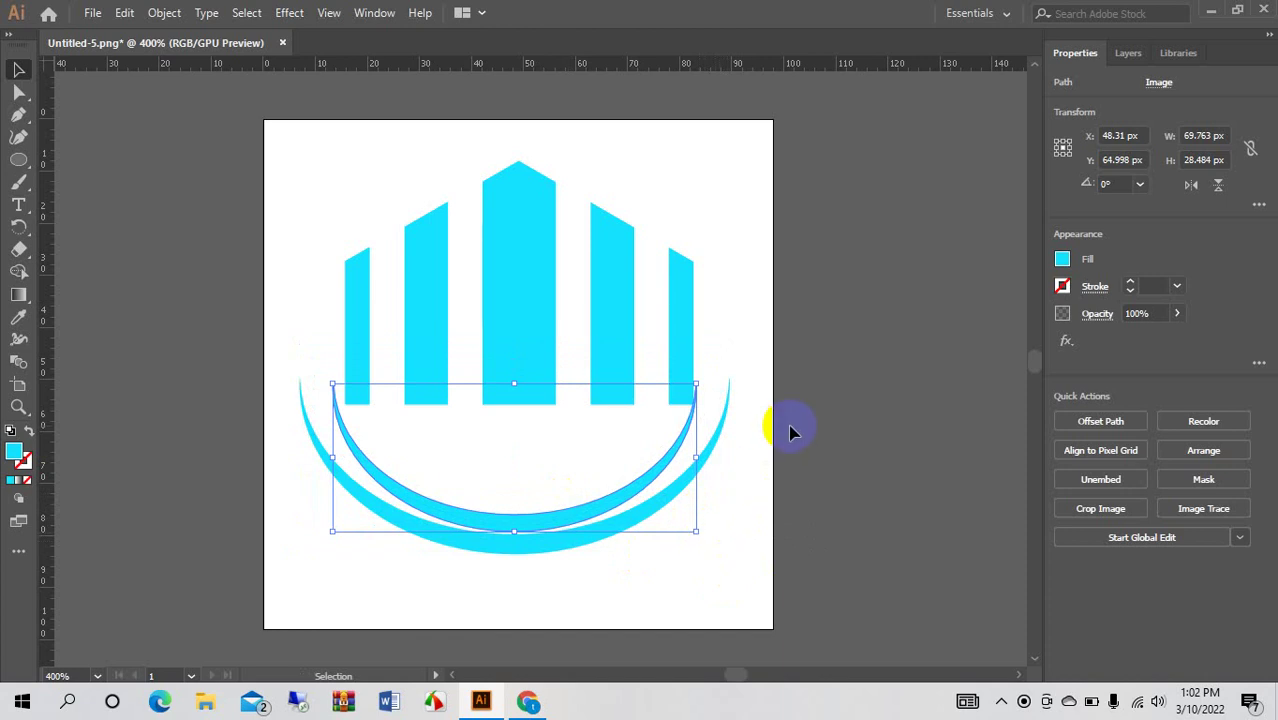
click(779, 485)
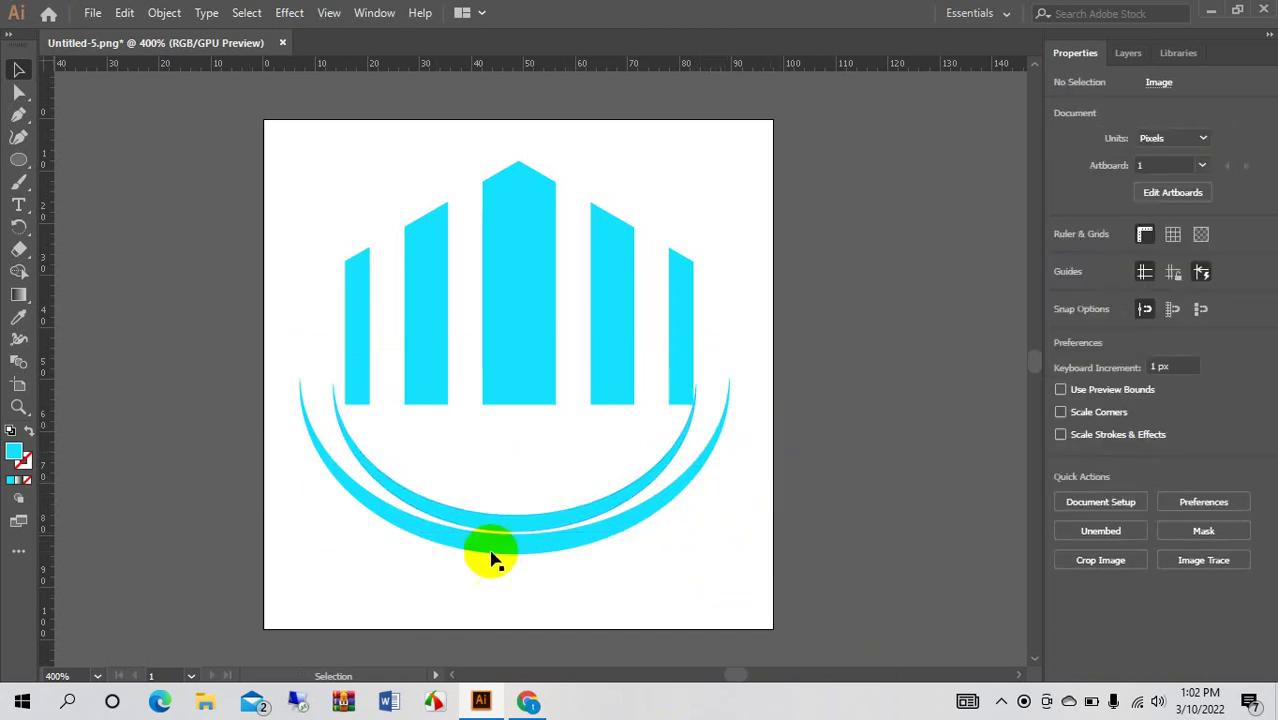
click(574, 524)
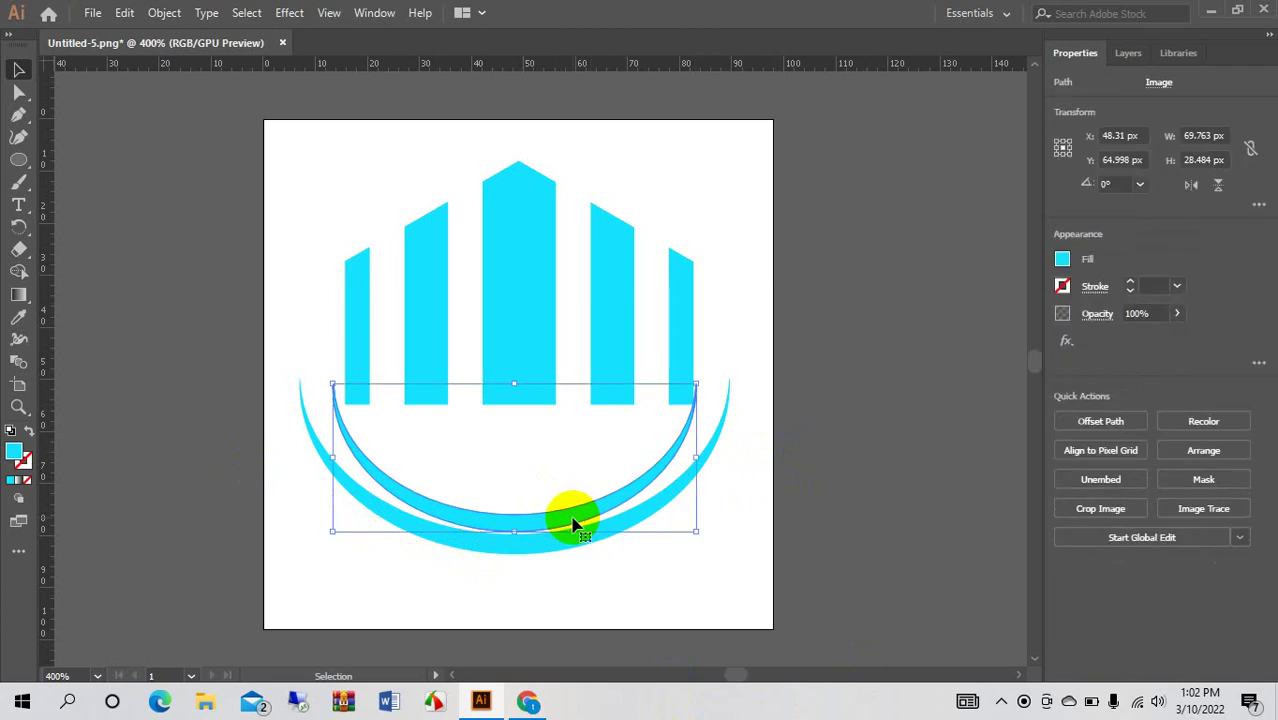
key(Delete)
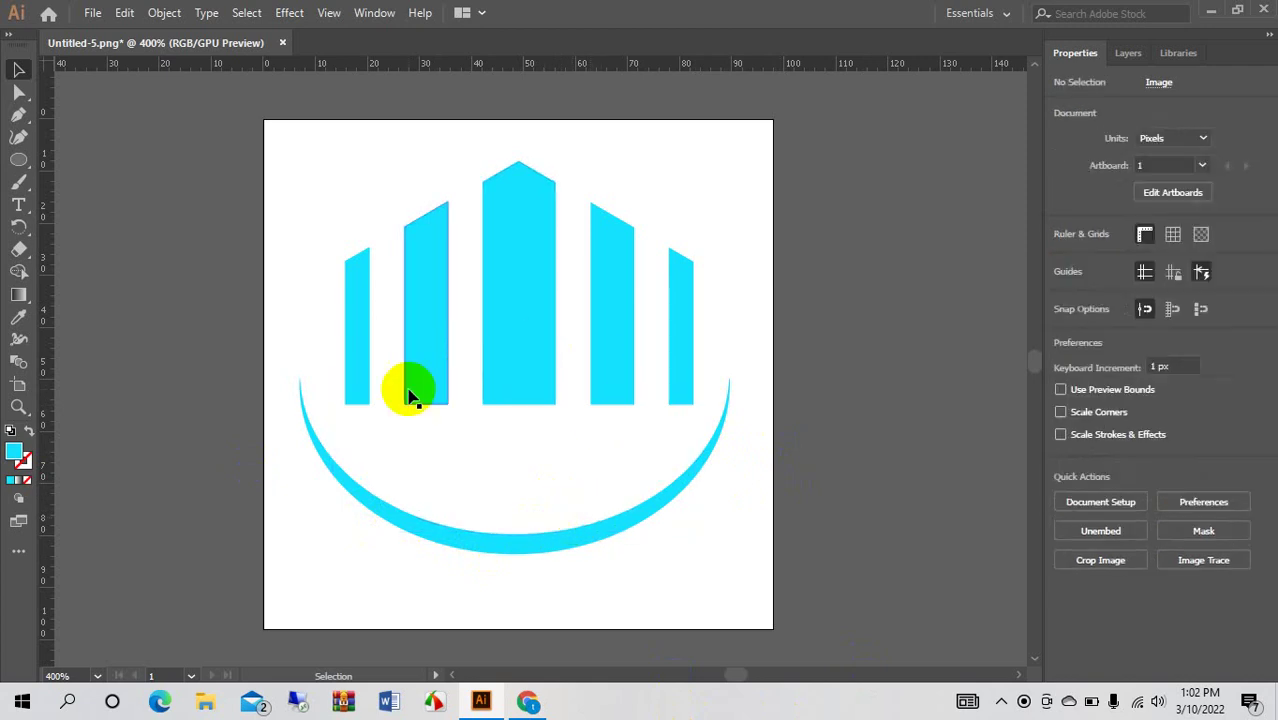
Duplicate the cyan arc and shrink the copy to 72.98 × 29.8 px inside the original.
click(524, 548)
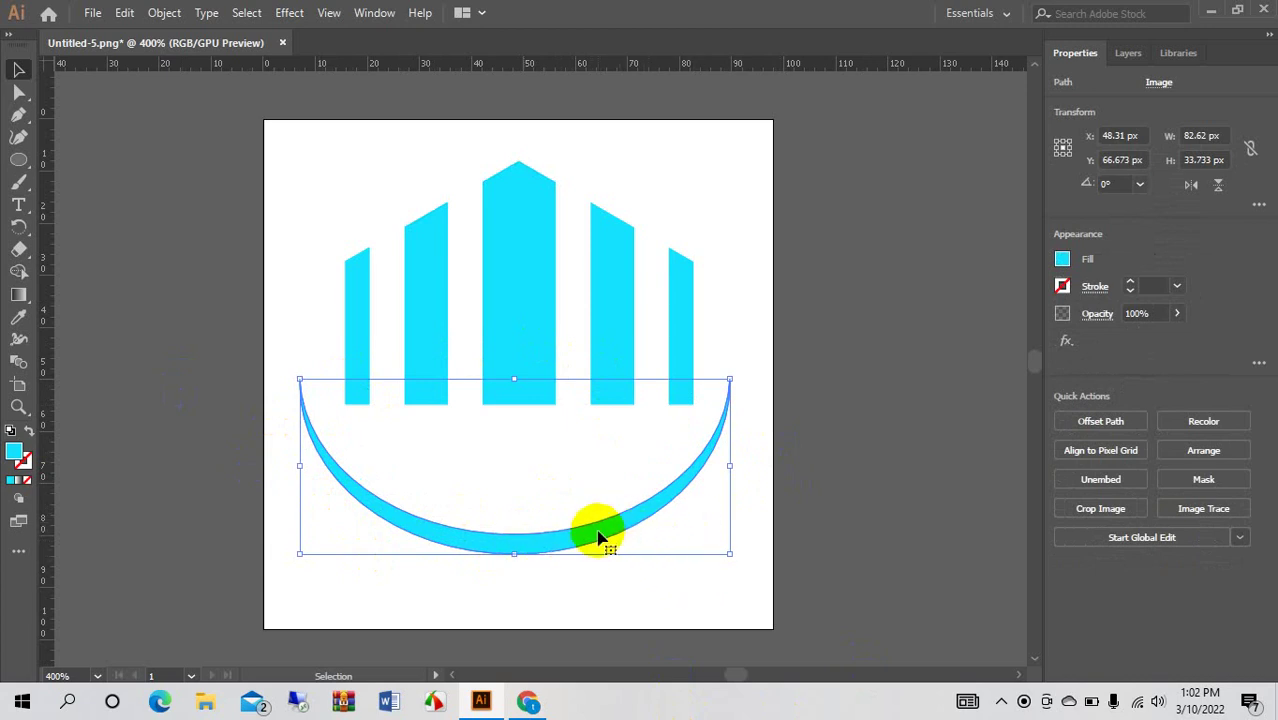
drag(596, 531, 596, 494)
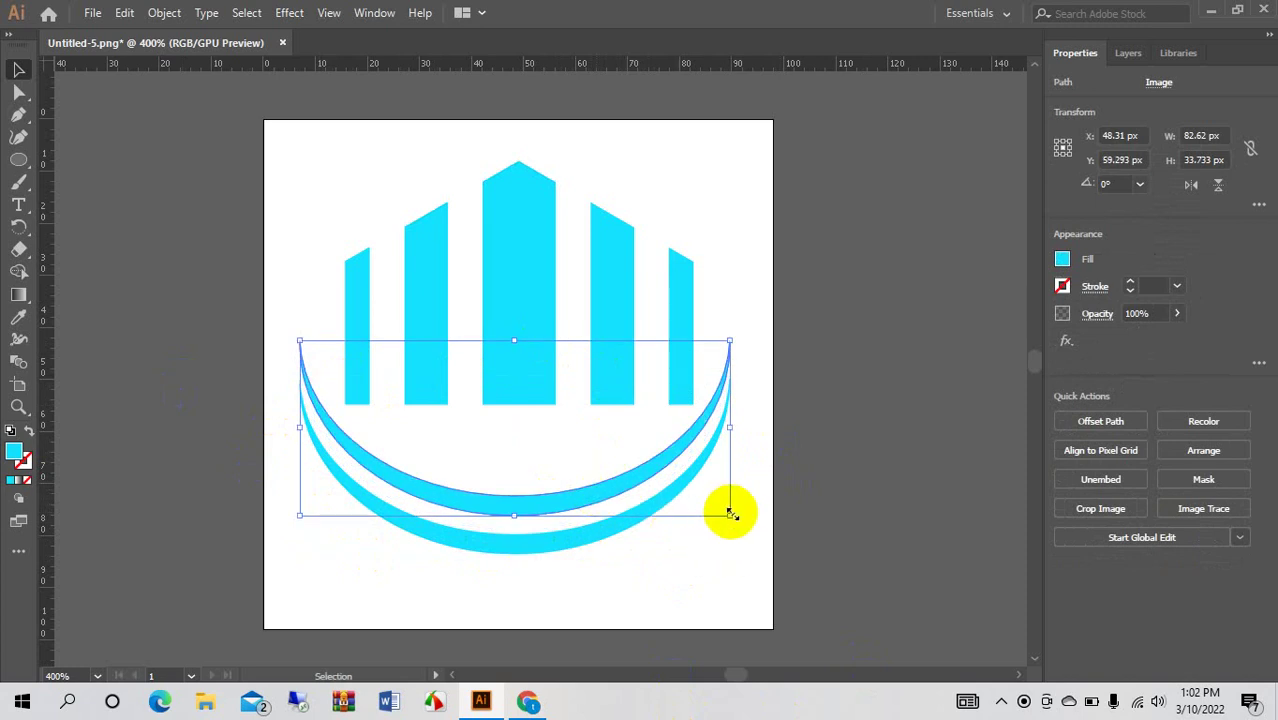
drag(730, 513, 705, 509)
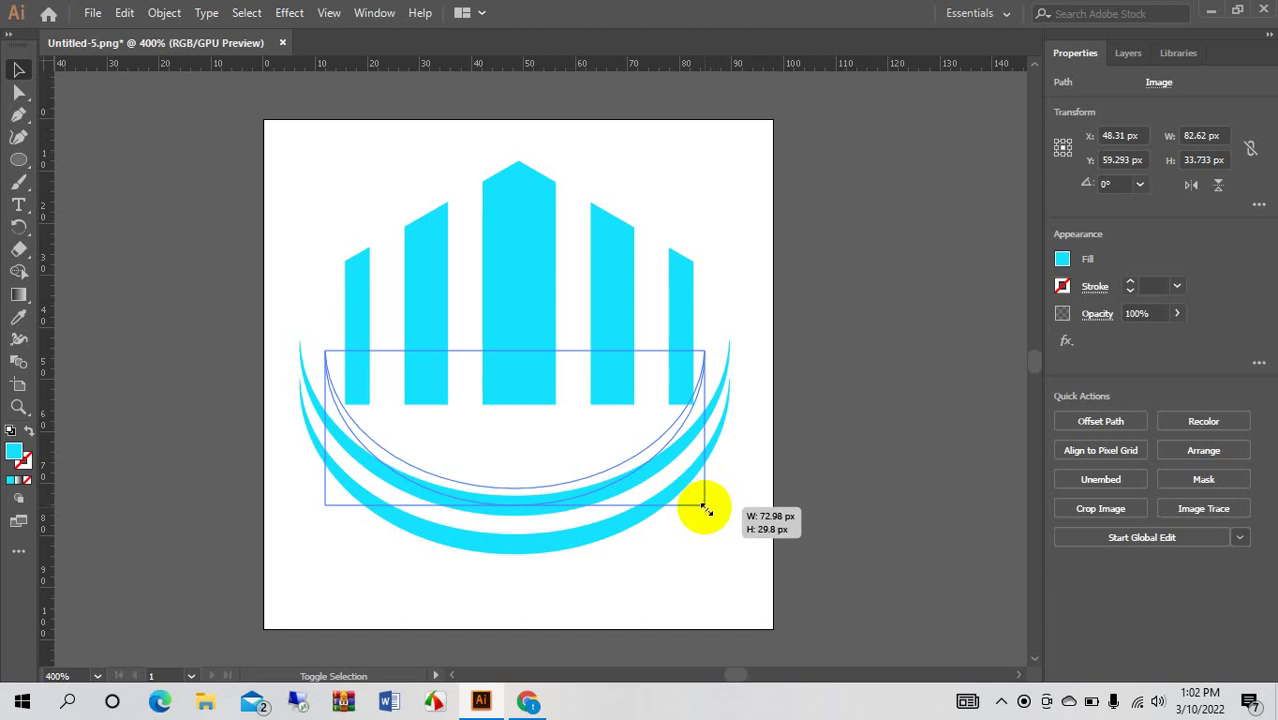
drag(705, 509, 705, 509)
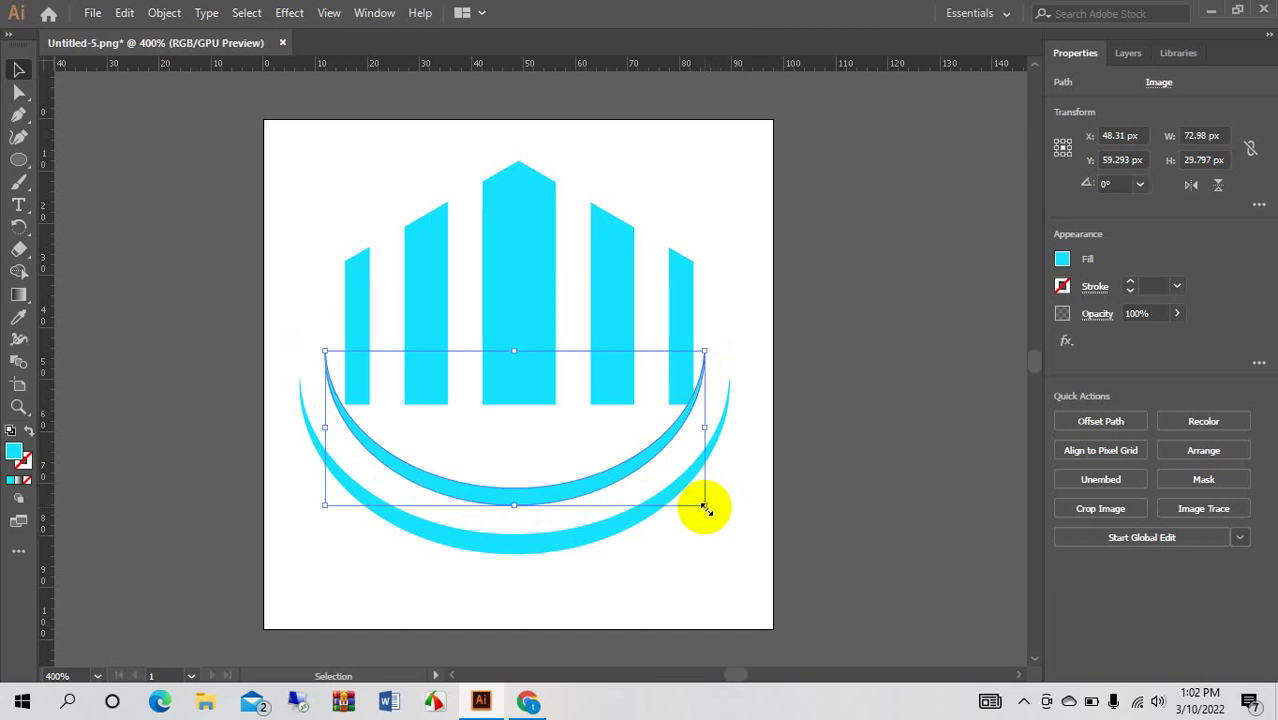
key(Down)
key(Down)
key(Down)
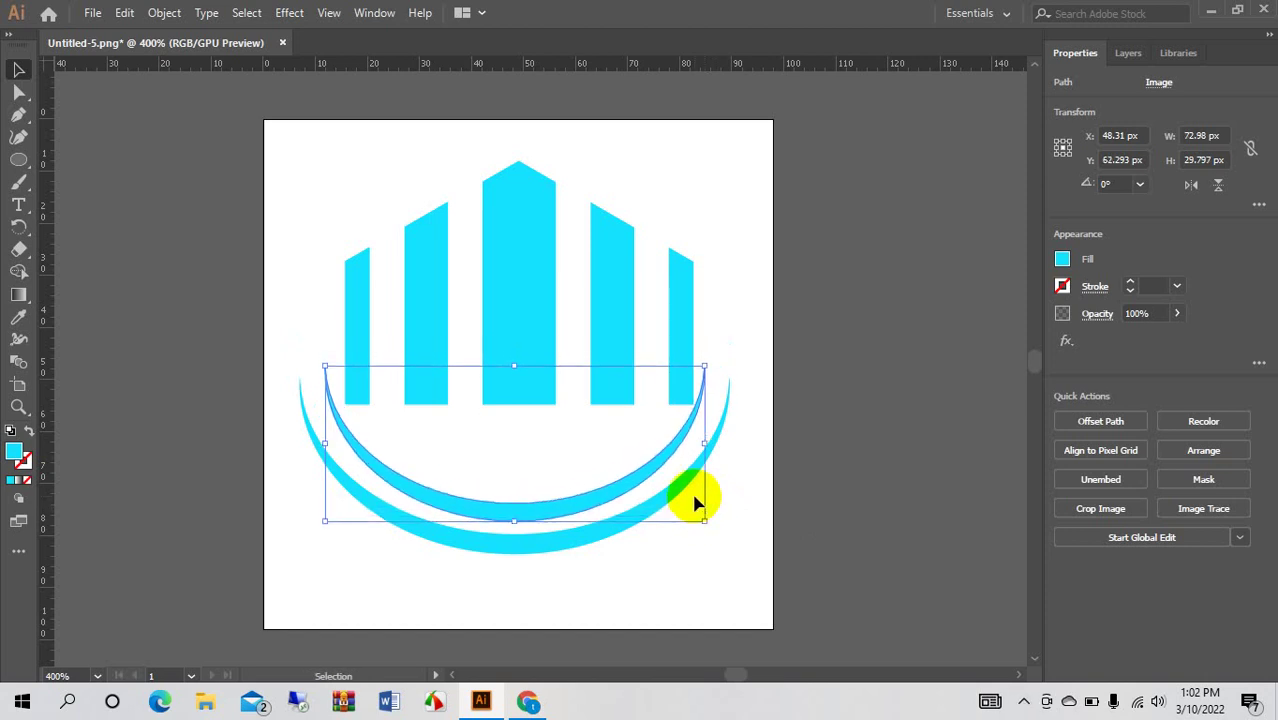
click(864, 432)
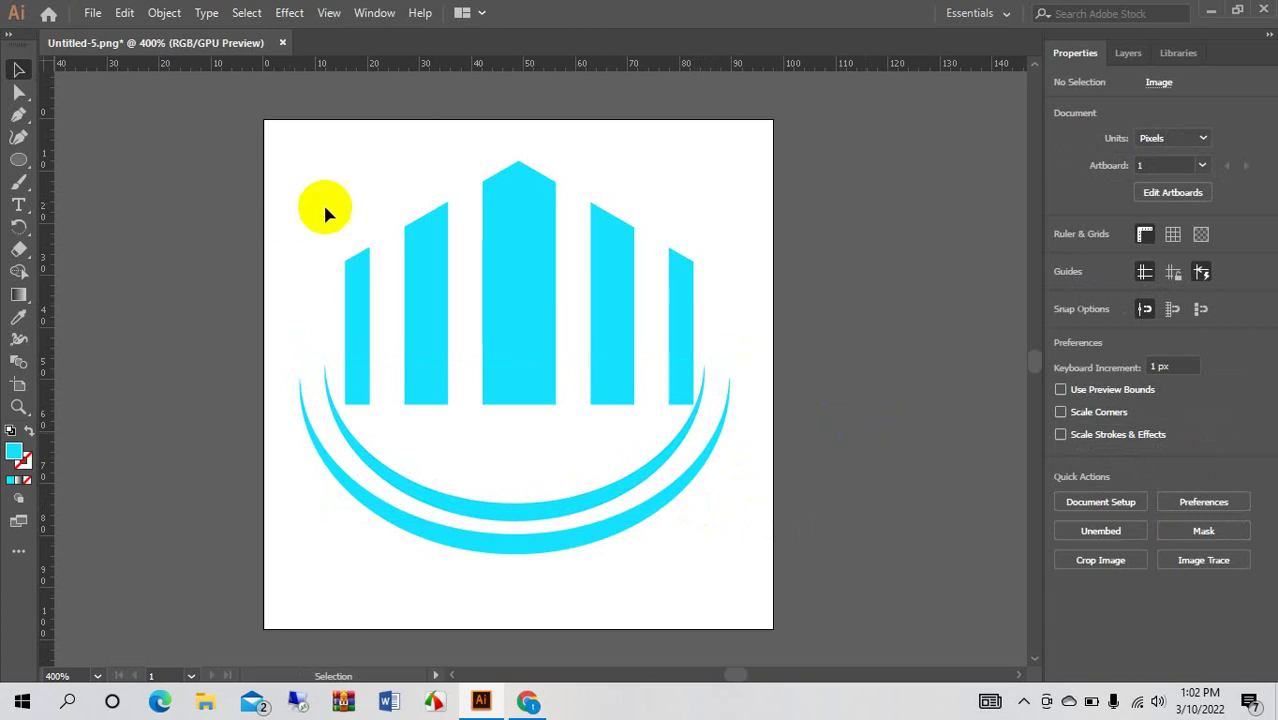
drag(307, 193, 740, 545)
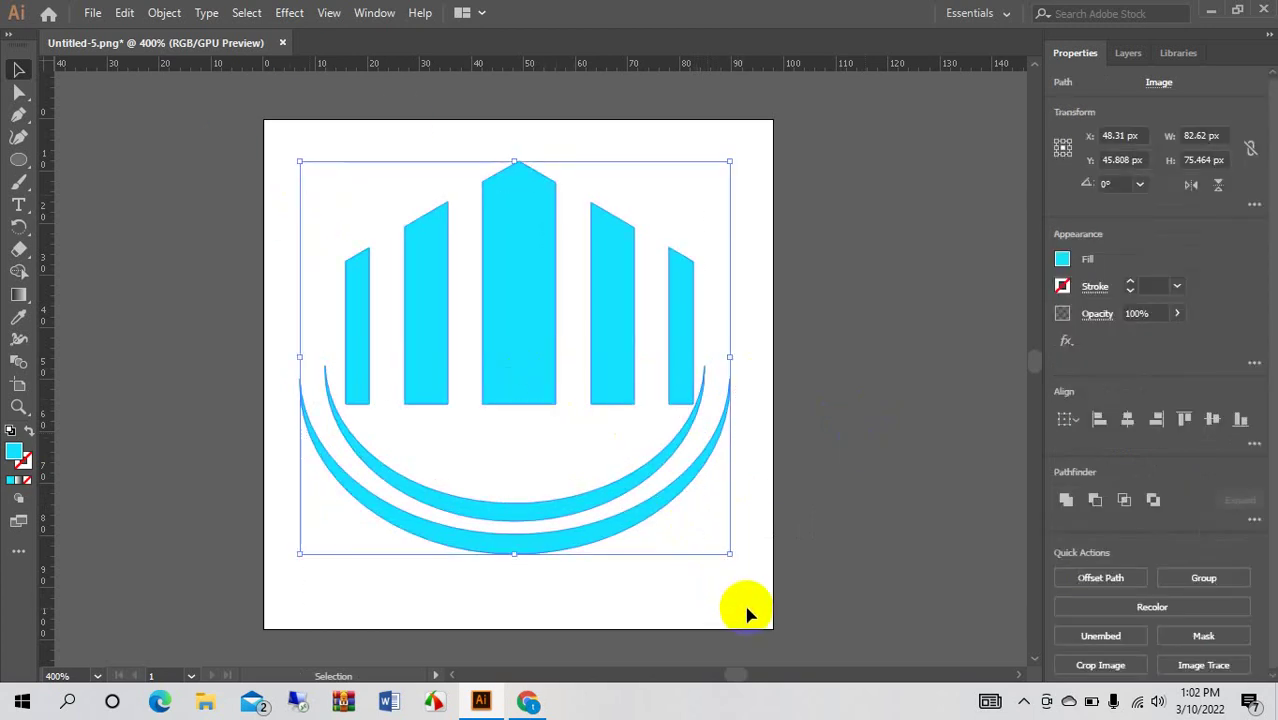
Nudge the whole logo up, then shift both arcs 1 px right to X 49.31 px.
key(Up)
key(Up)
key(Up)
key(Up)
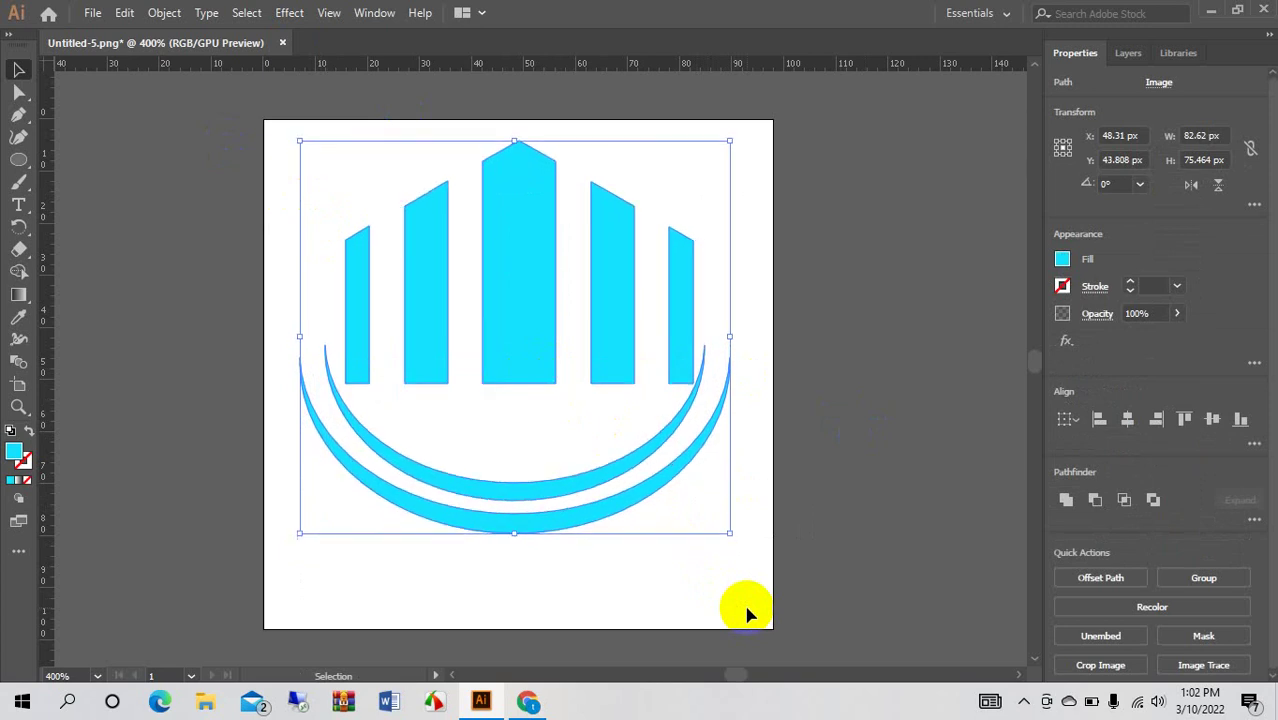
key(Up)
key(Up)
click(128, 286)
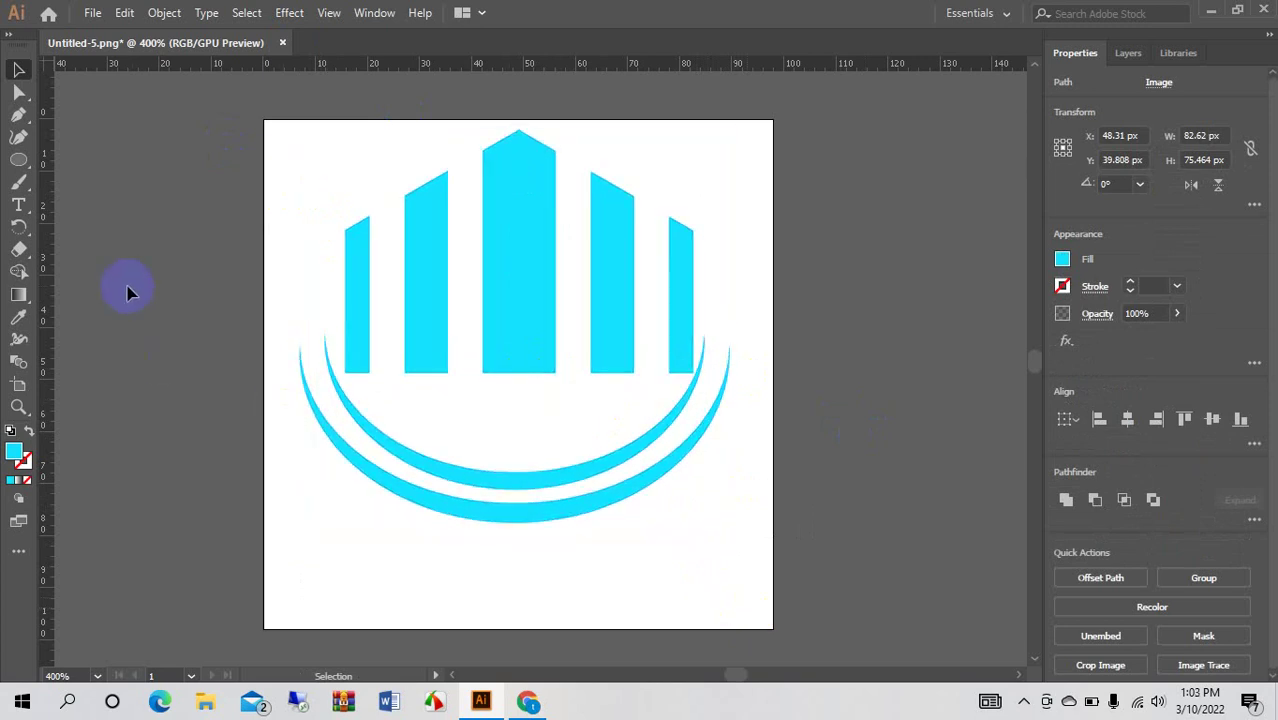
click(541, 483)
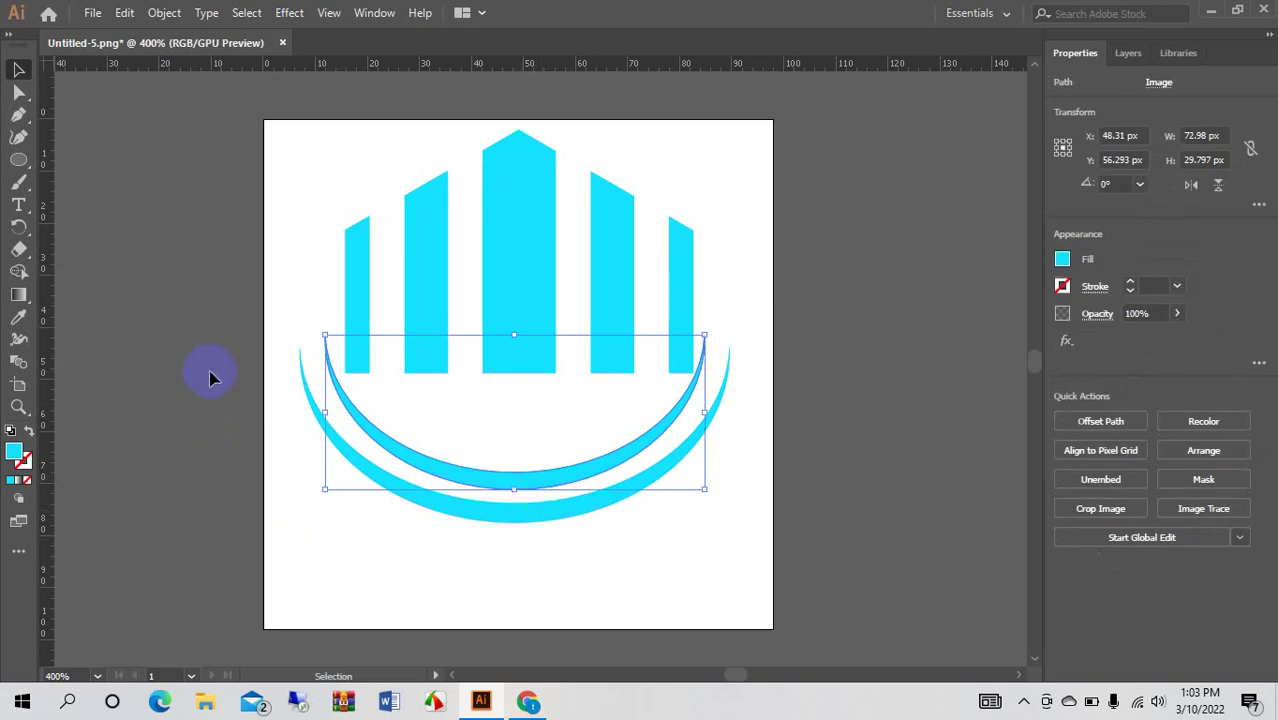
click(591, 552)
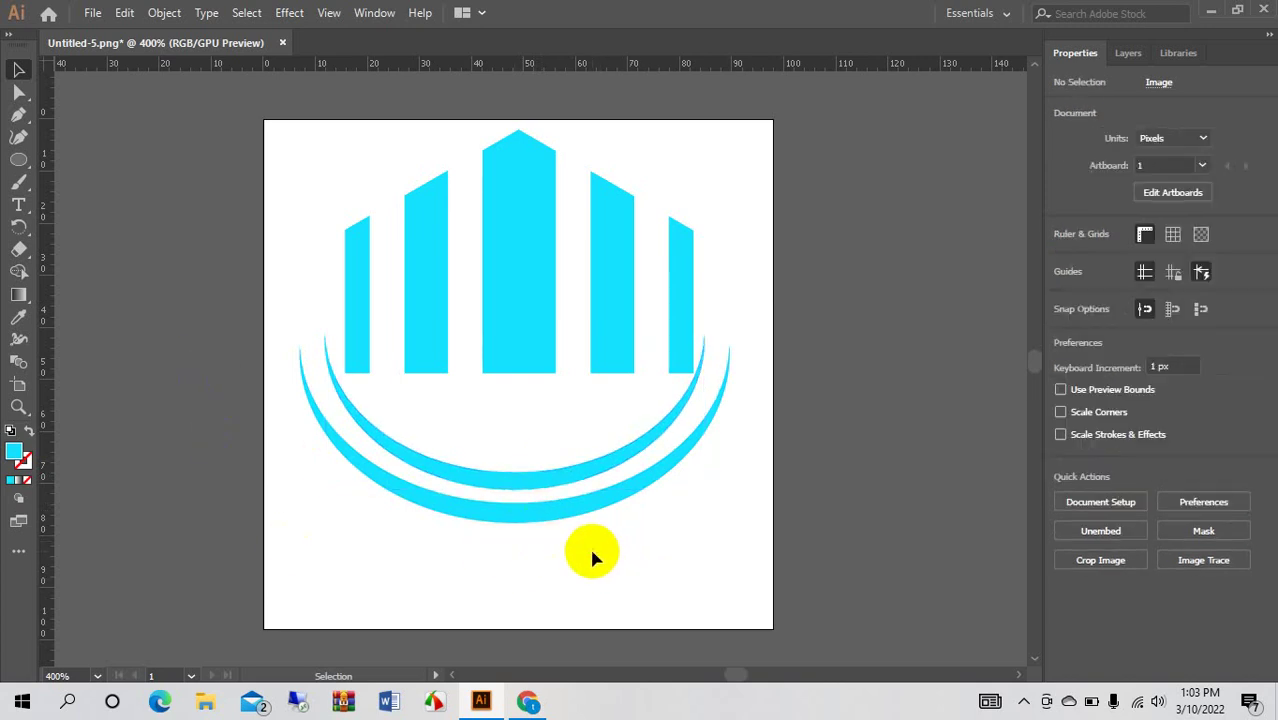
drag(258, 395, 464, 530)
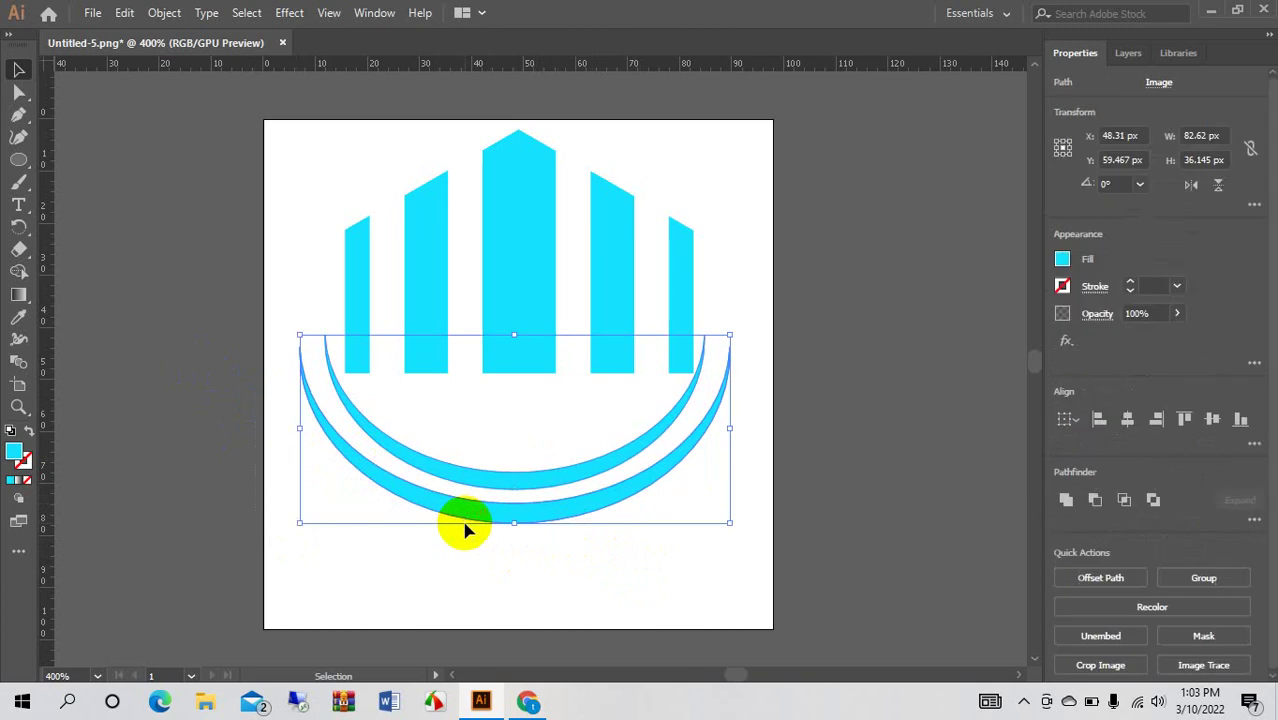
key(Right)
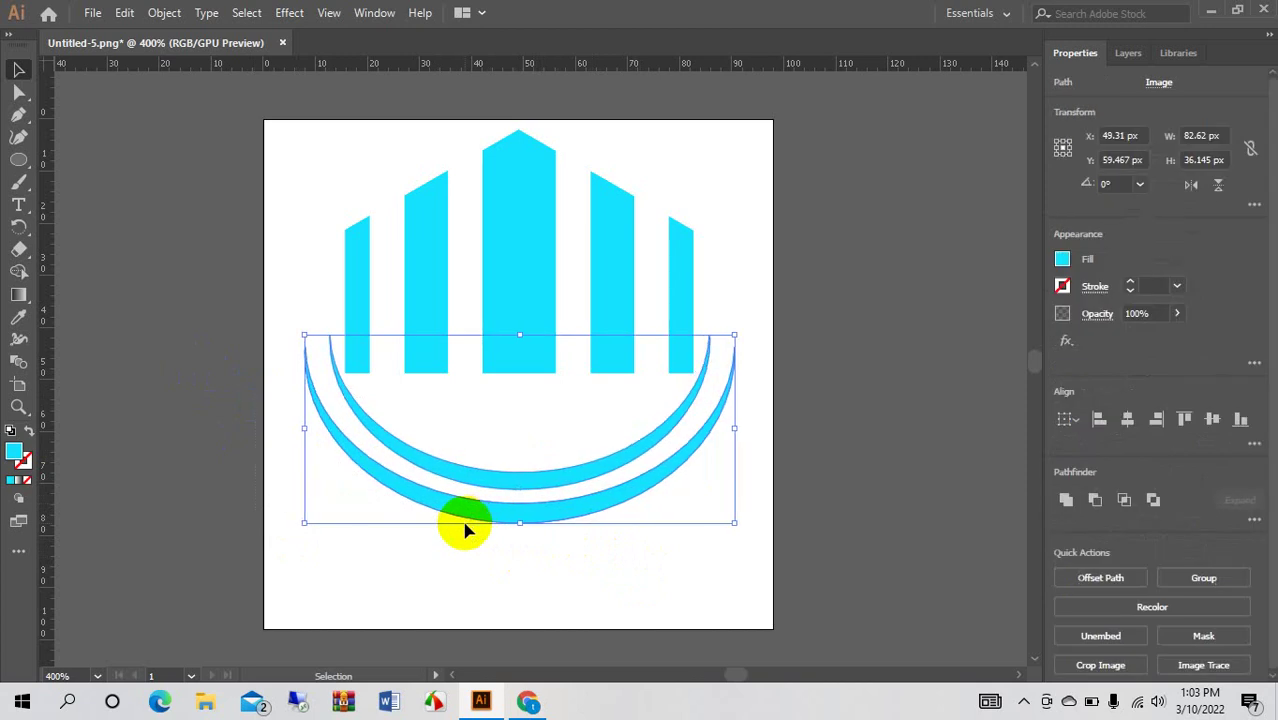
click(673, 580)
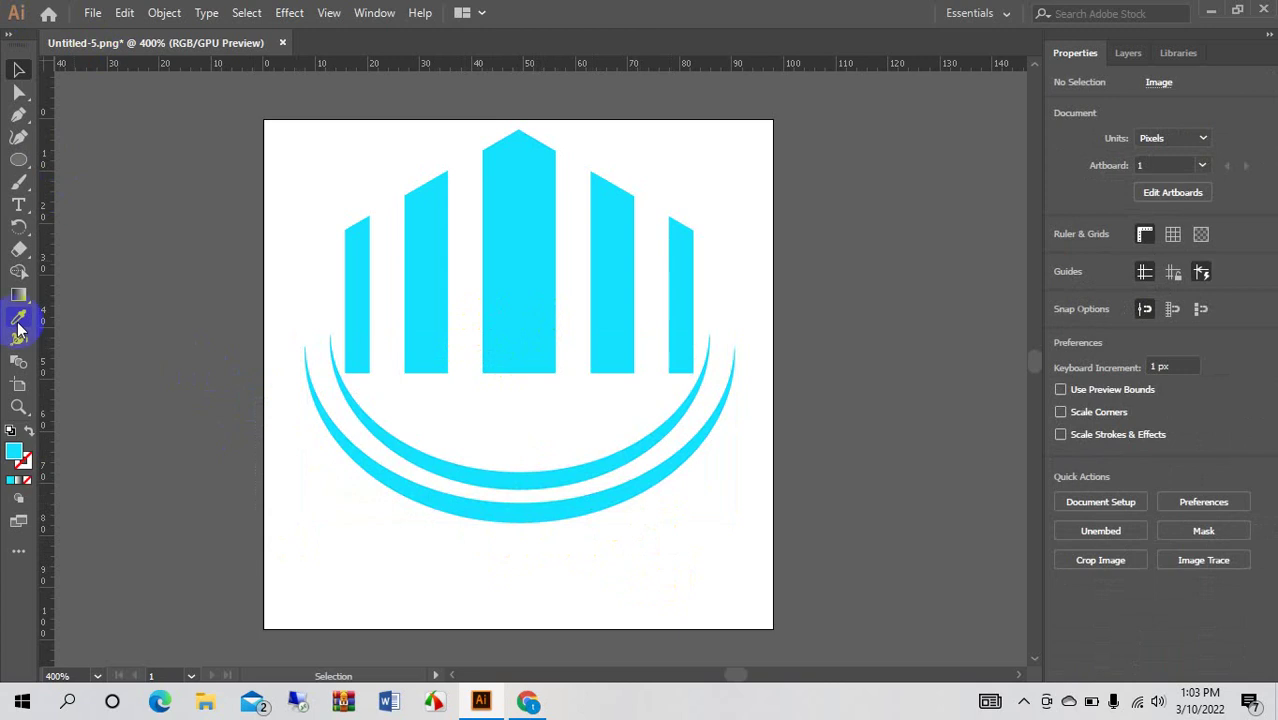
Add black 'Real Estate' text below the arcs and a 'Company' line beneath it.
click(17, 204)
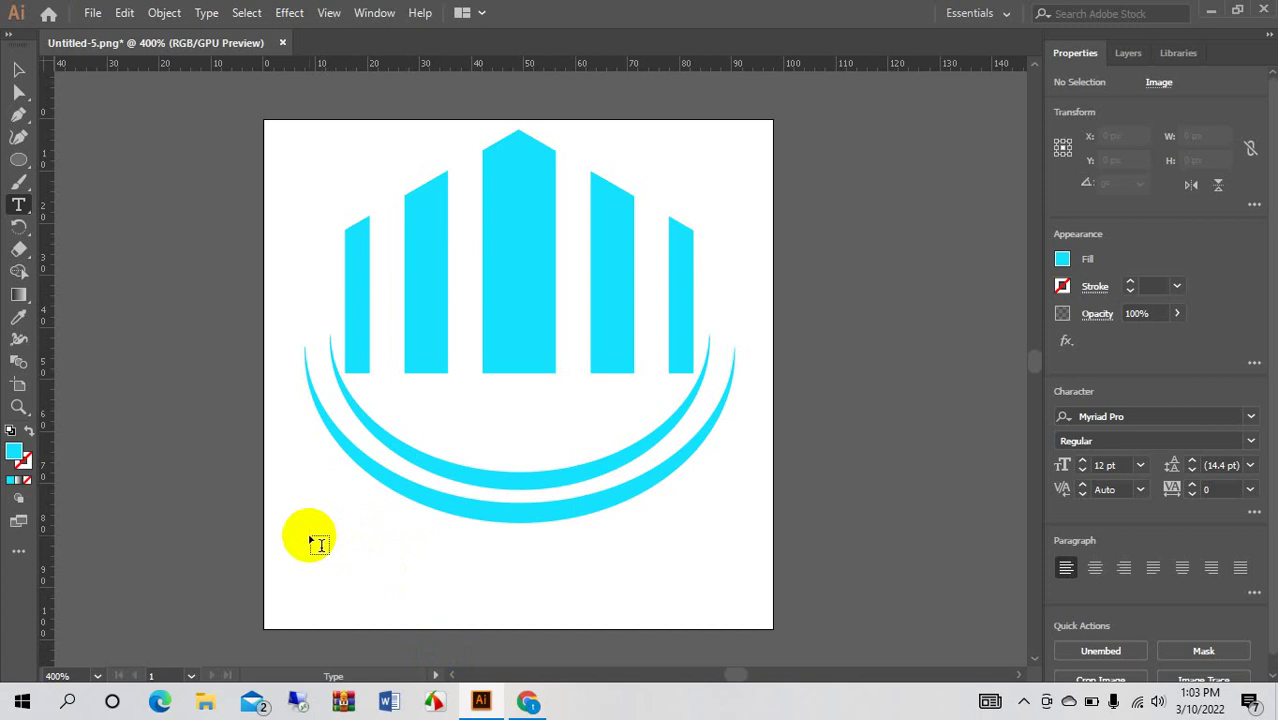
click(297, 533)
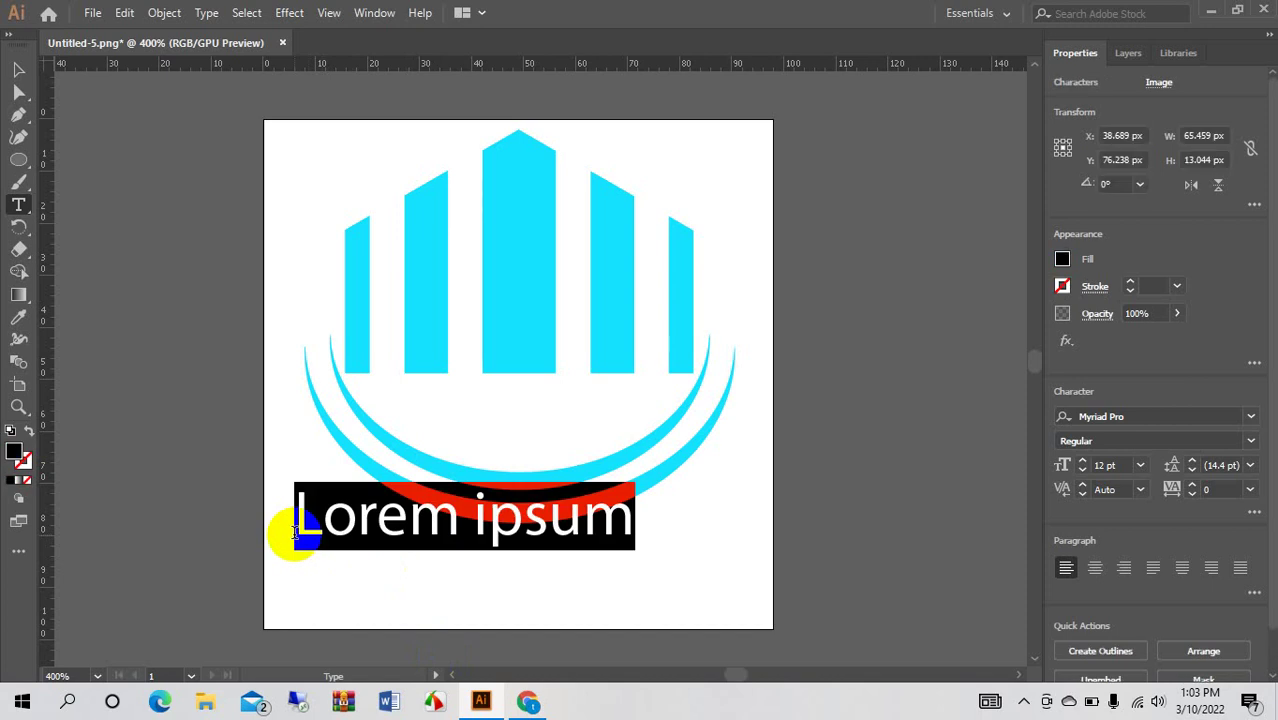
text(RE)
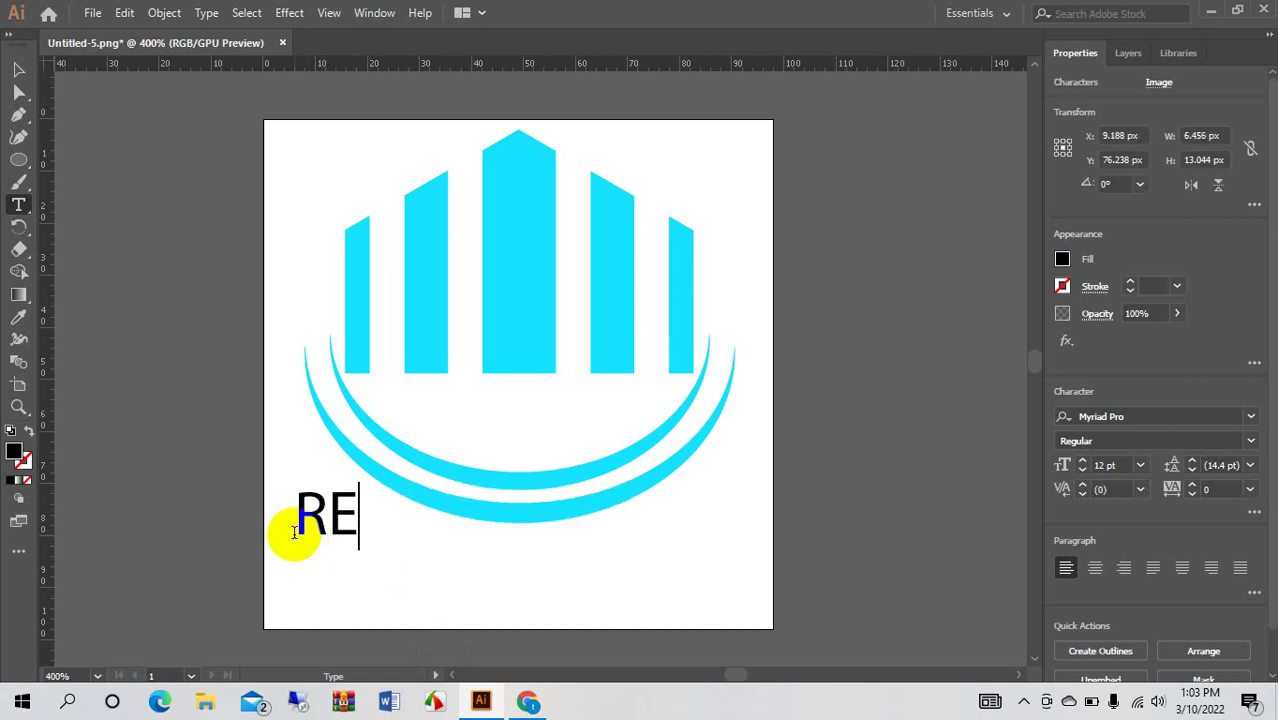
key(BackSpace)
text(ea)
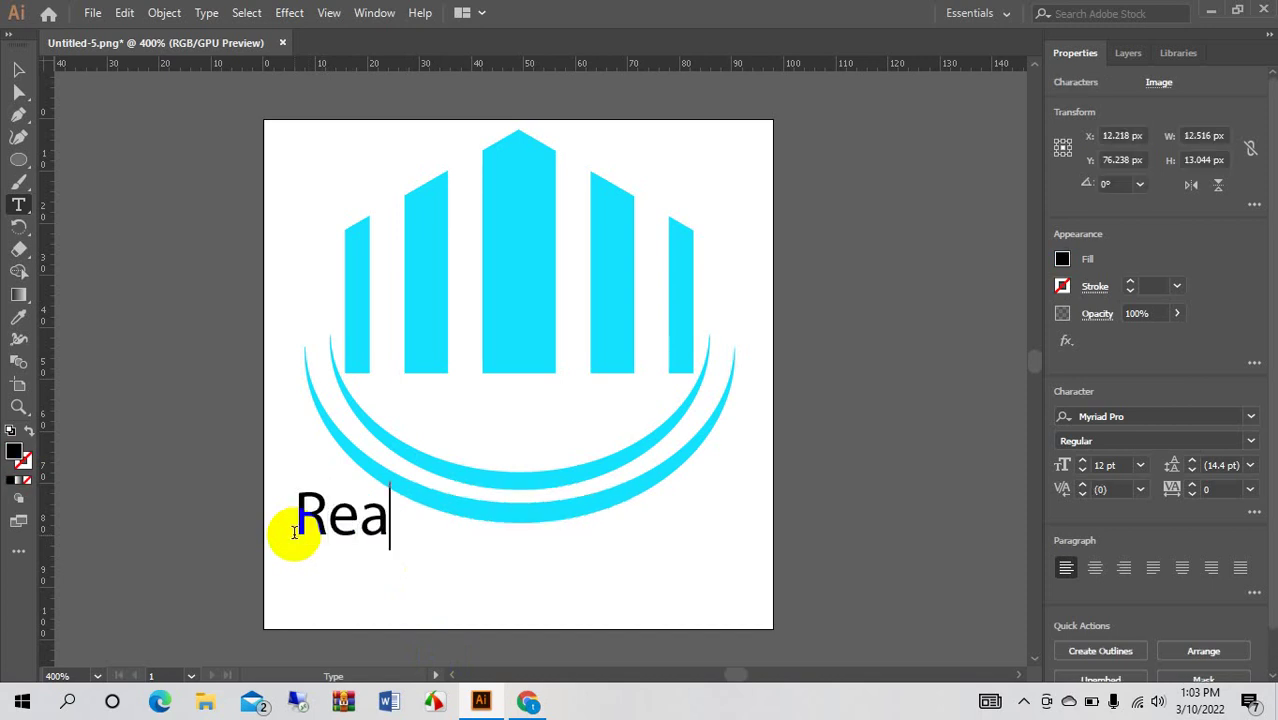
text(l )
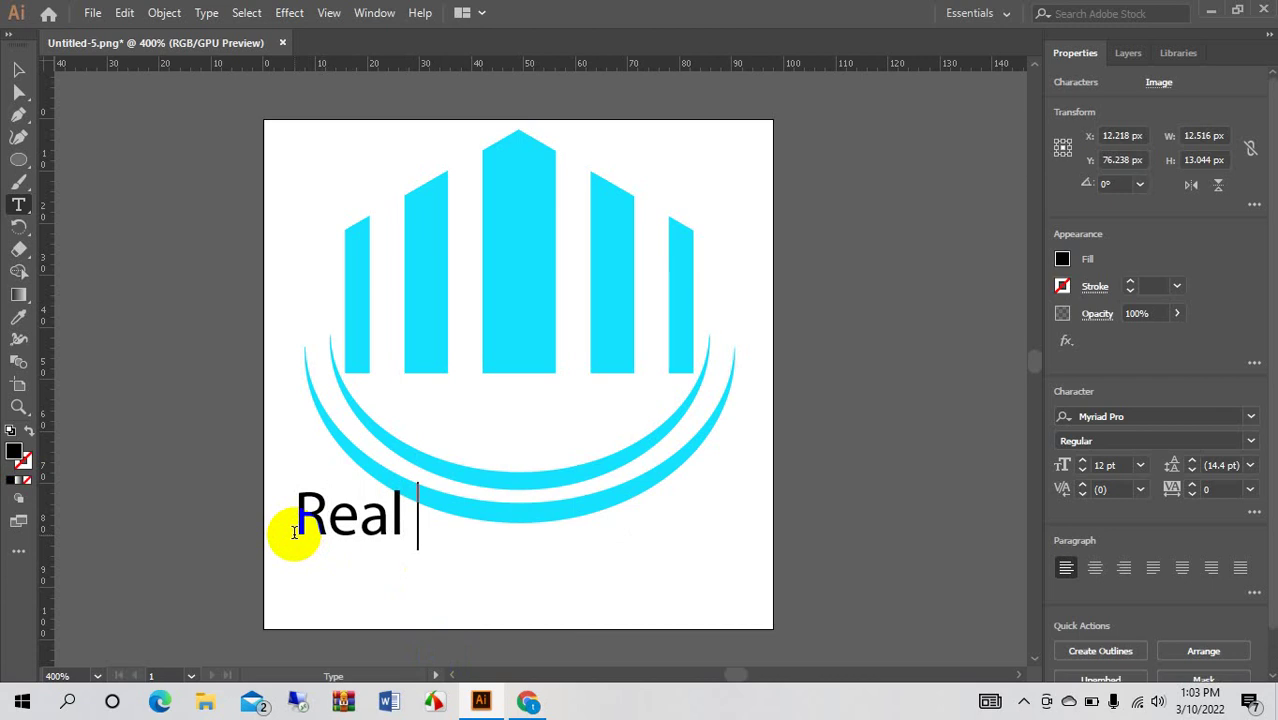
text(Est)
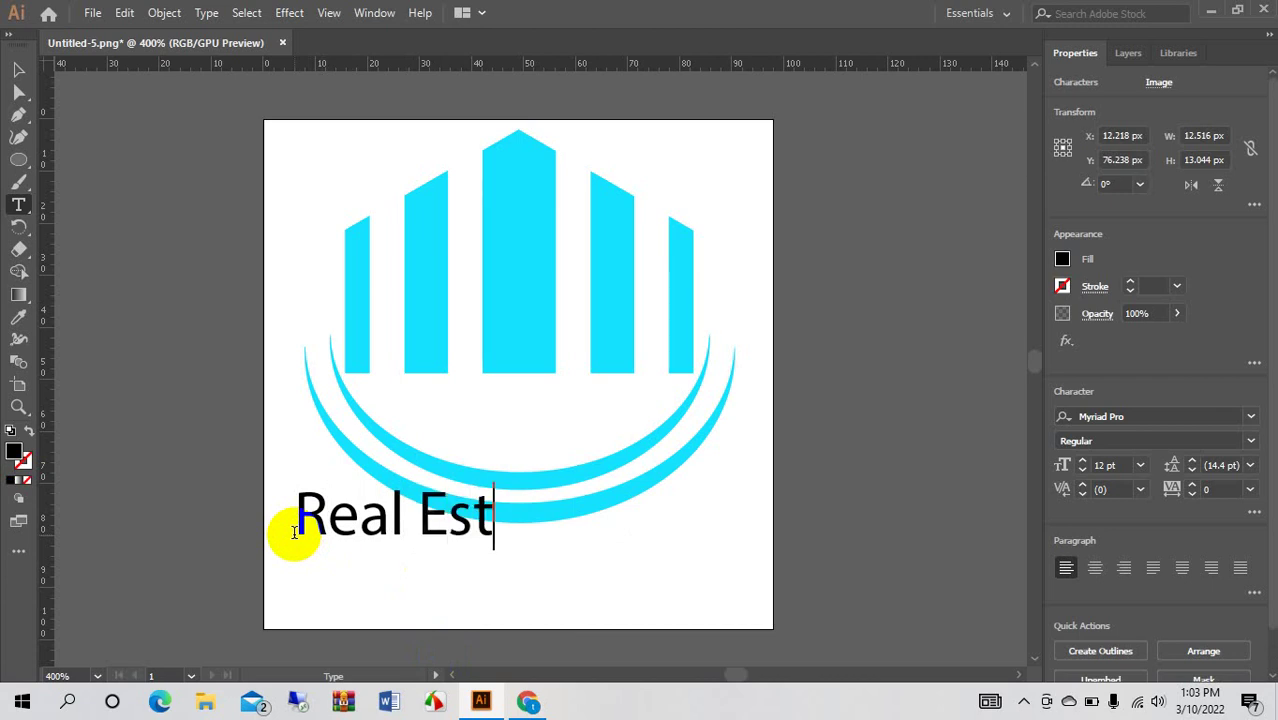
text(ate)
click(18, 68)
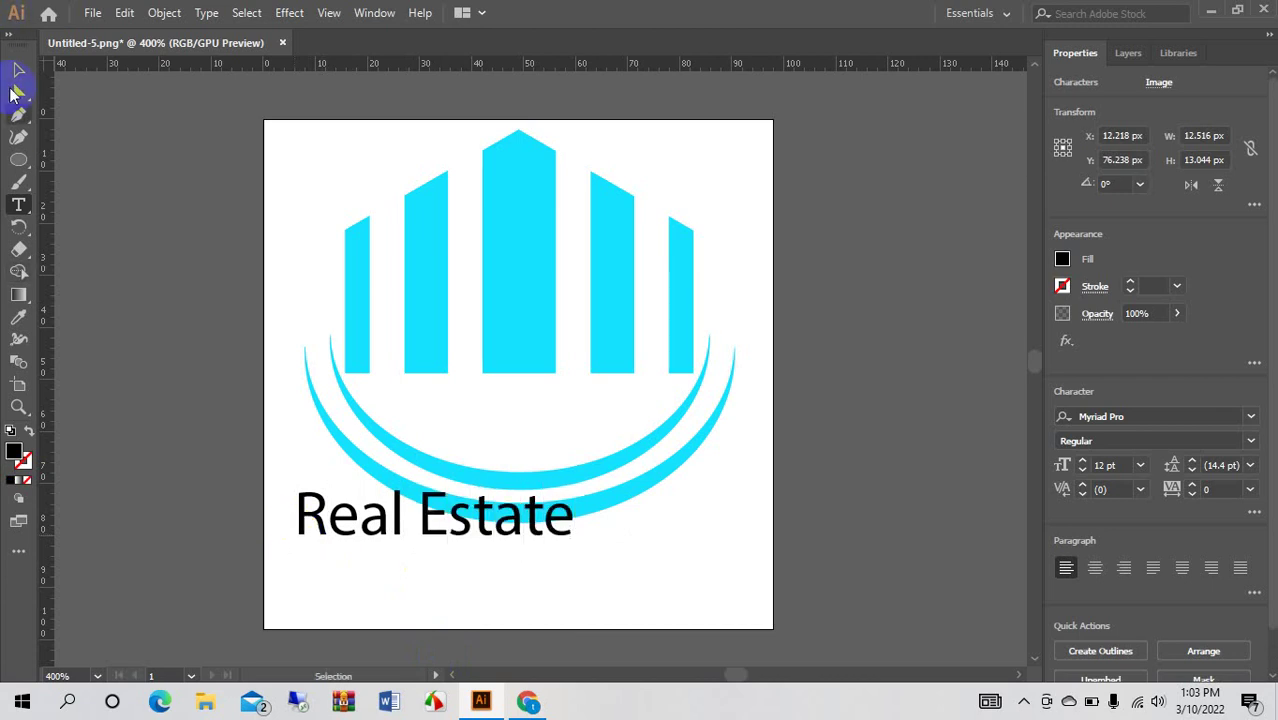
key(t)
click(368, 576)
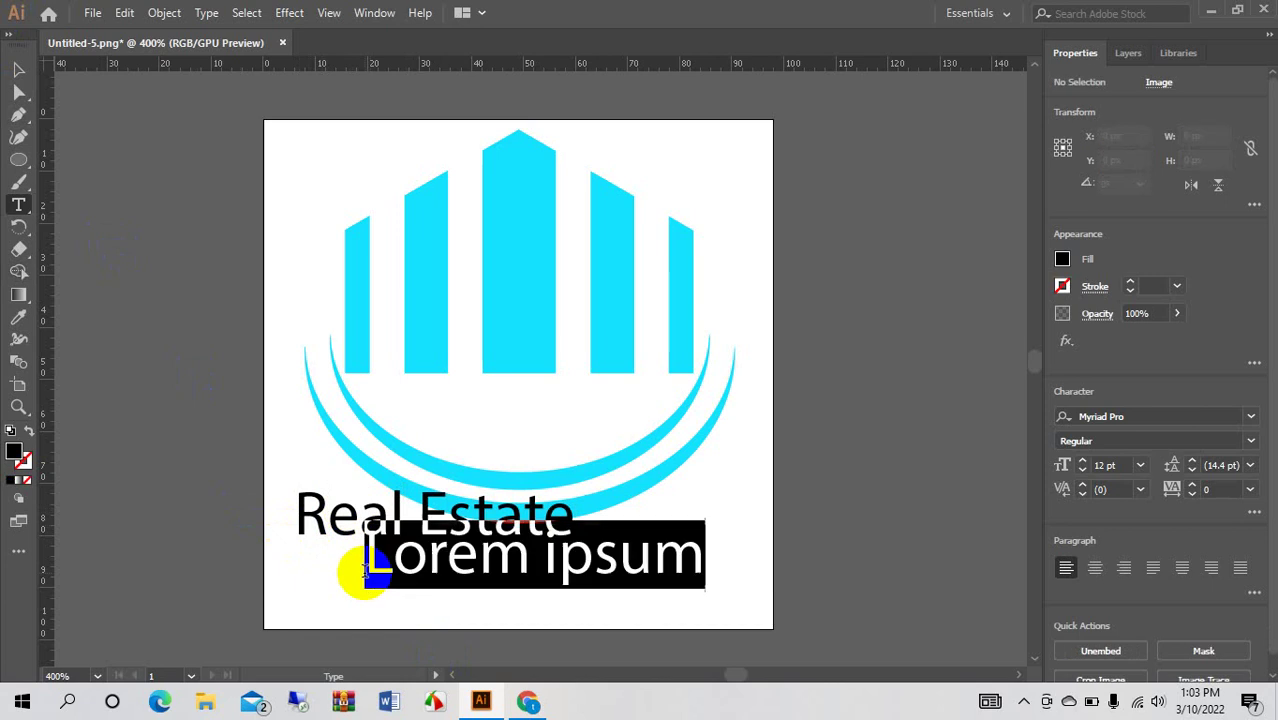
text(Co)
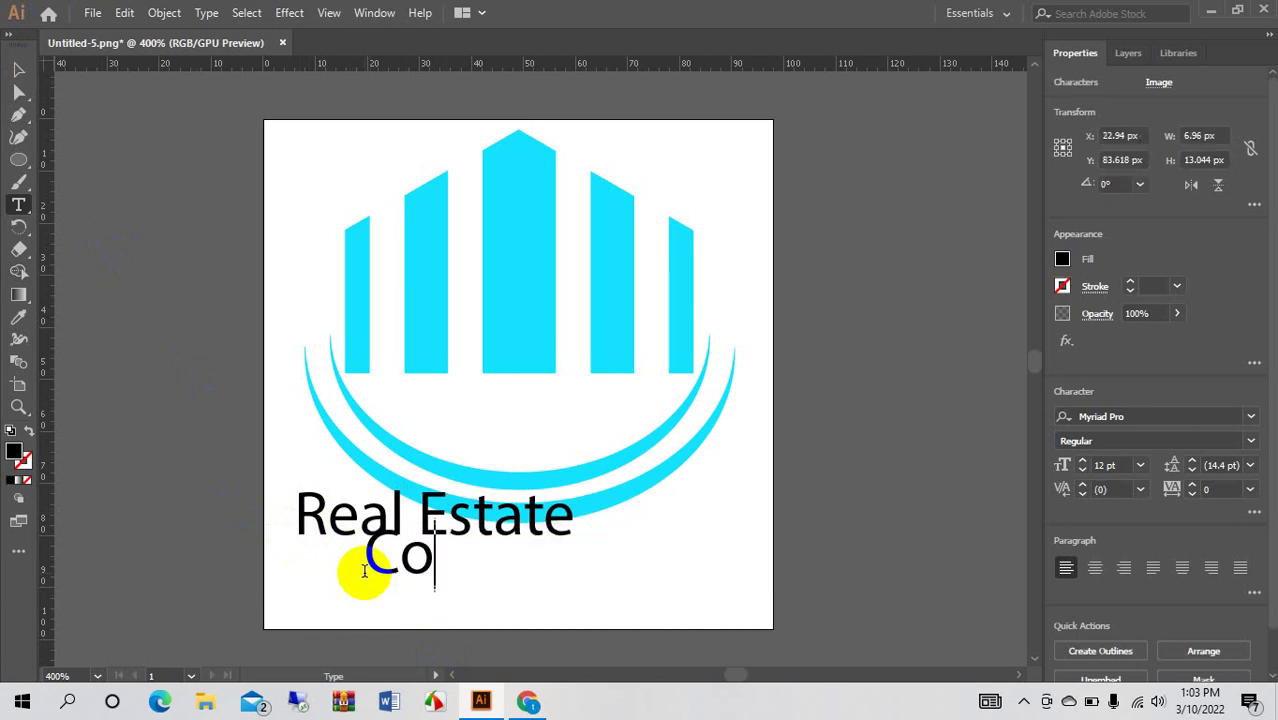
text(mpany)
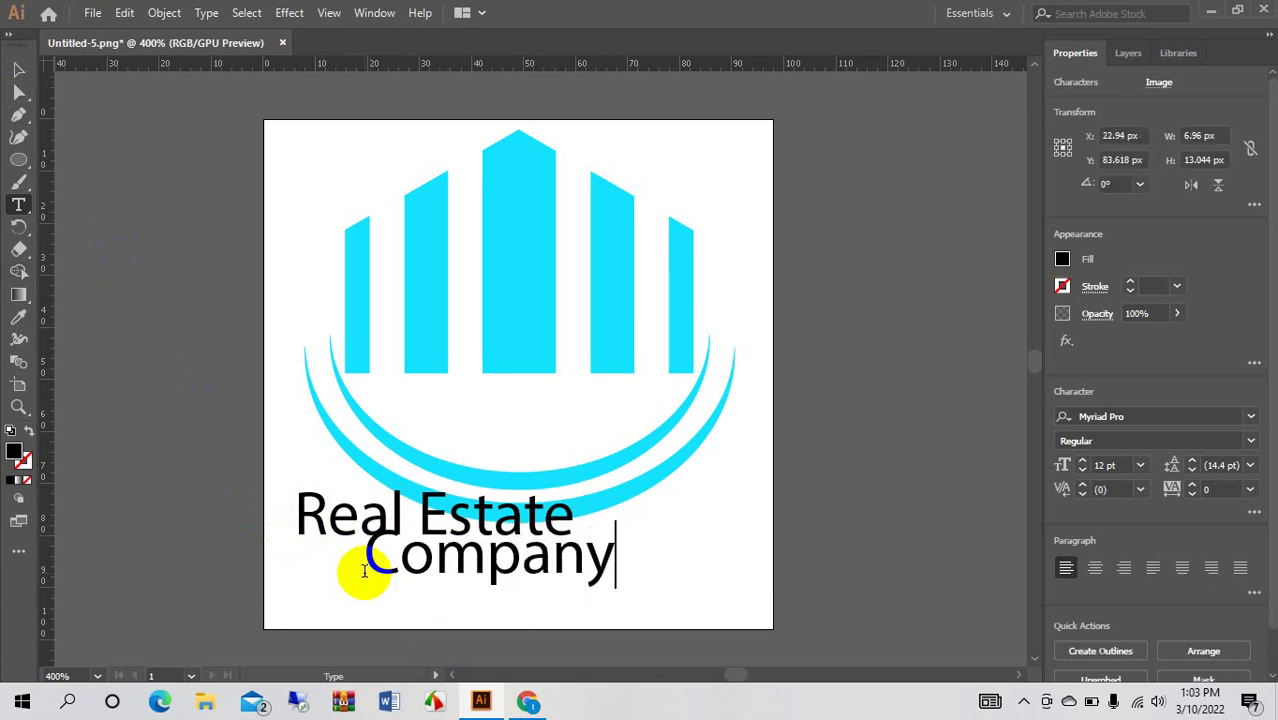
Reposition both text lines and reduce Real Estate to 8 pt.
click(18, 69)
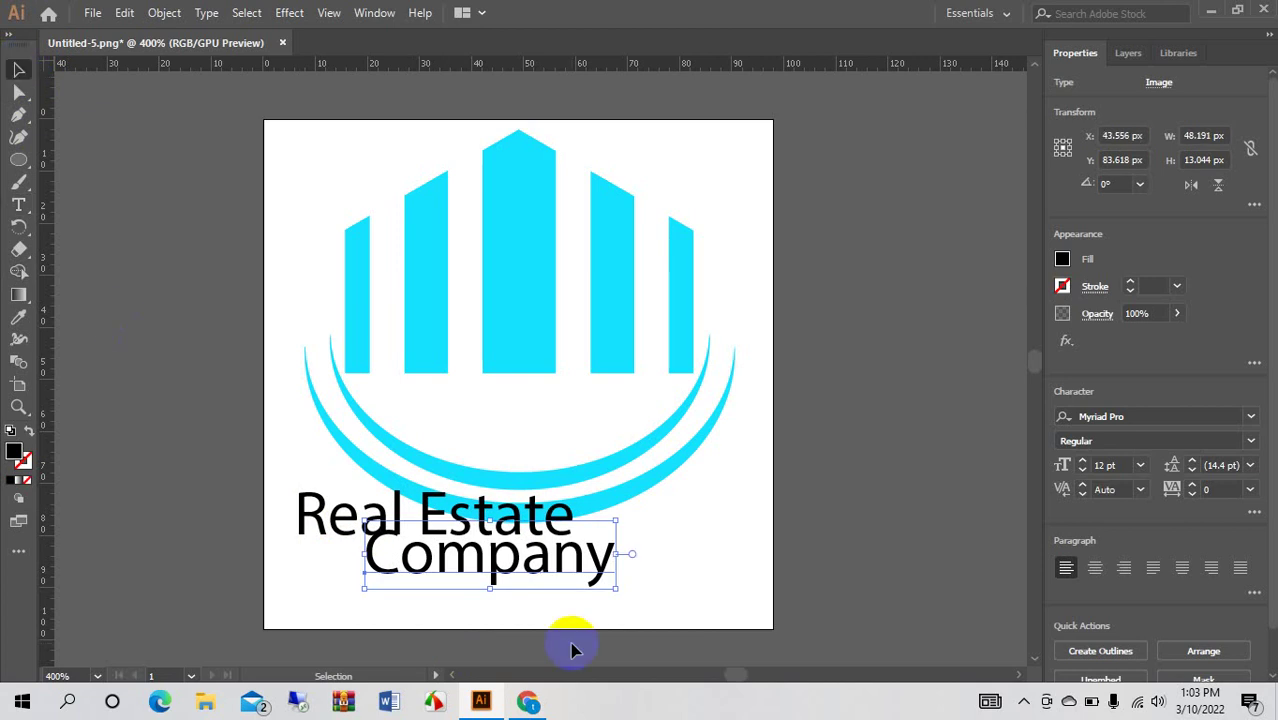
drag(540, 563, 572, 592)
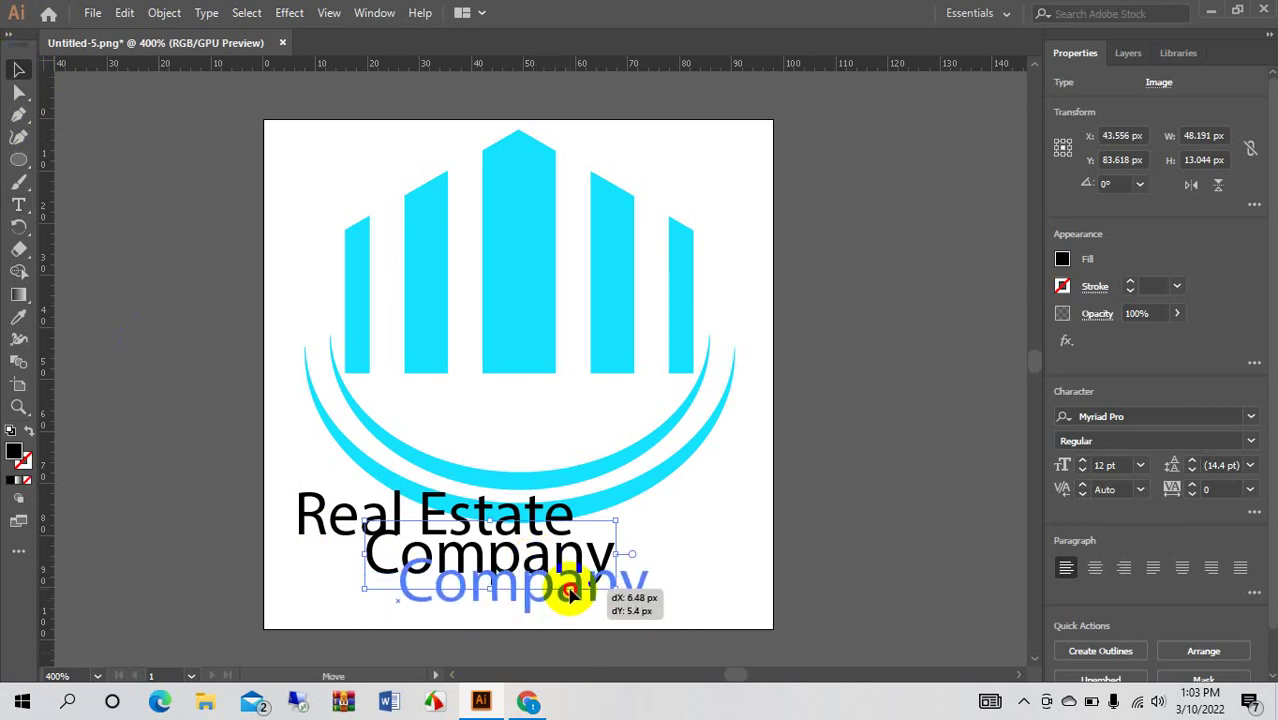
mouse_move(508, 522)
mouse_down()
mouse_move(615, 549)
mouse_move(590, 544)
mouse_up()
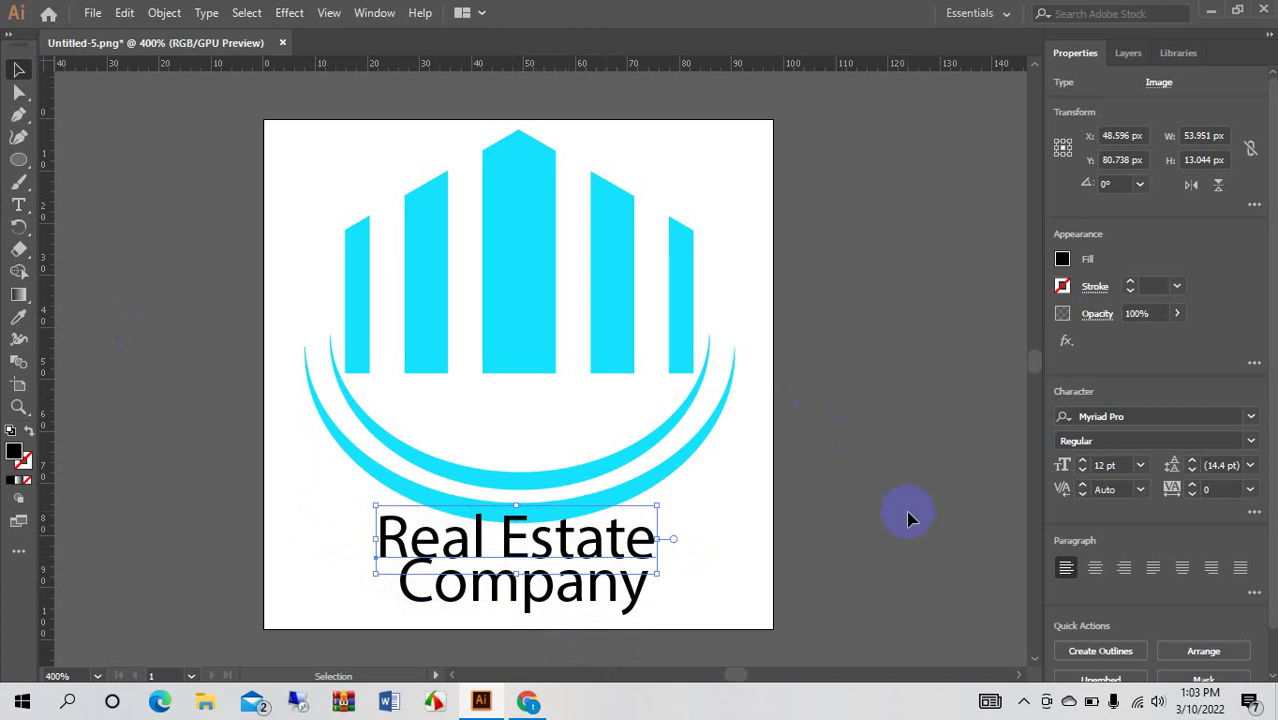
click(1082, 471)
click(1082, 470)
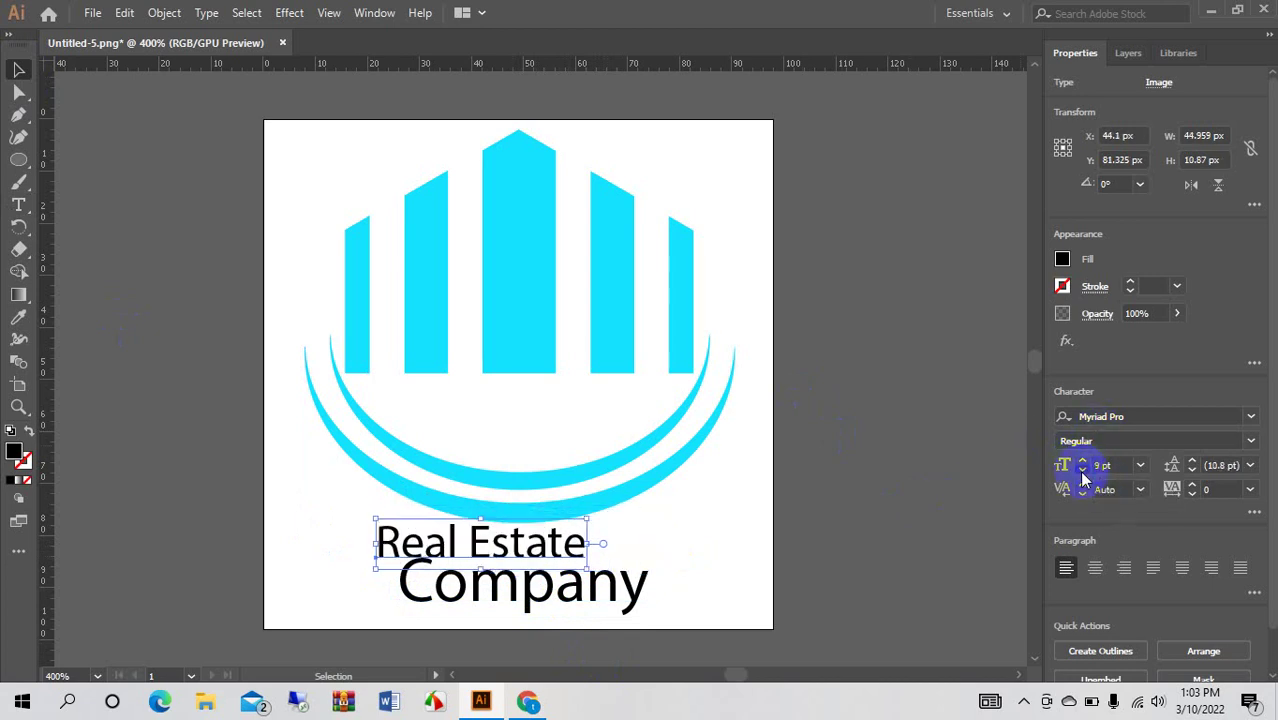
Set the Company text to 8 pt.
click(571, 585)
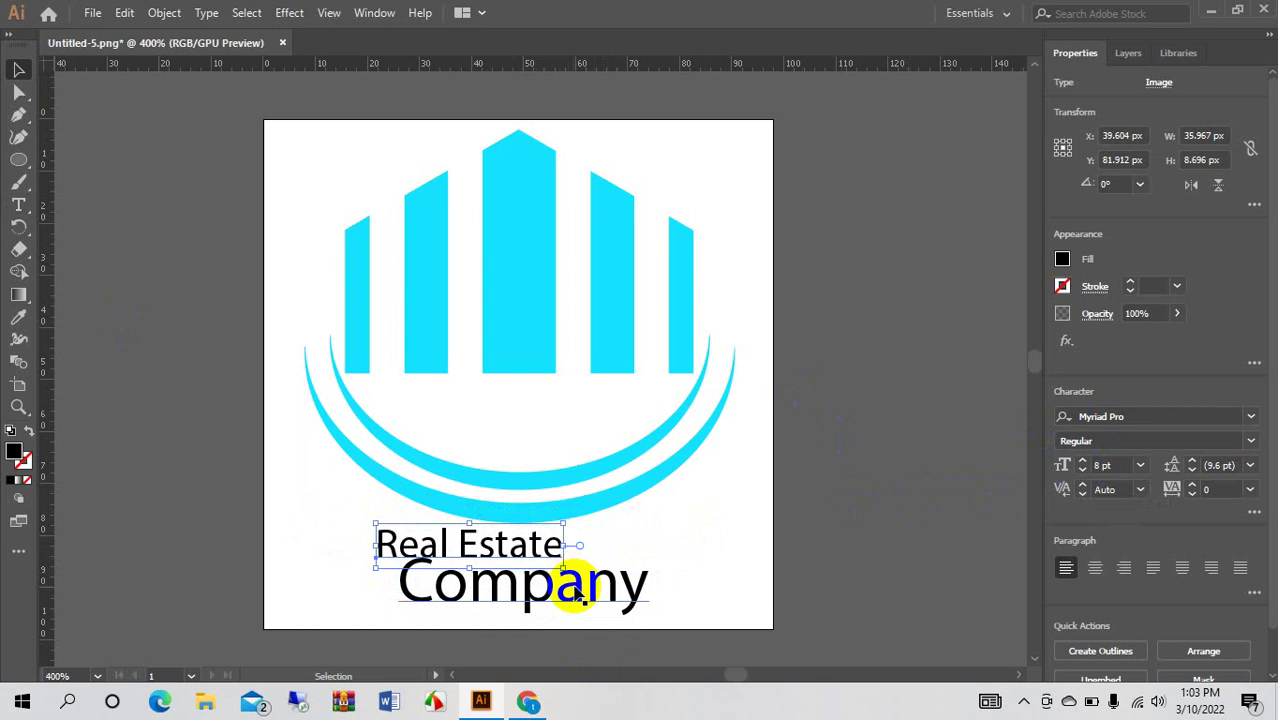
click(1082, 470)
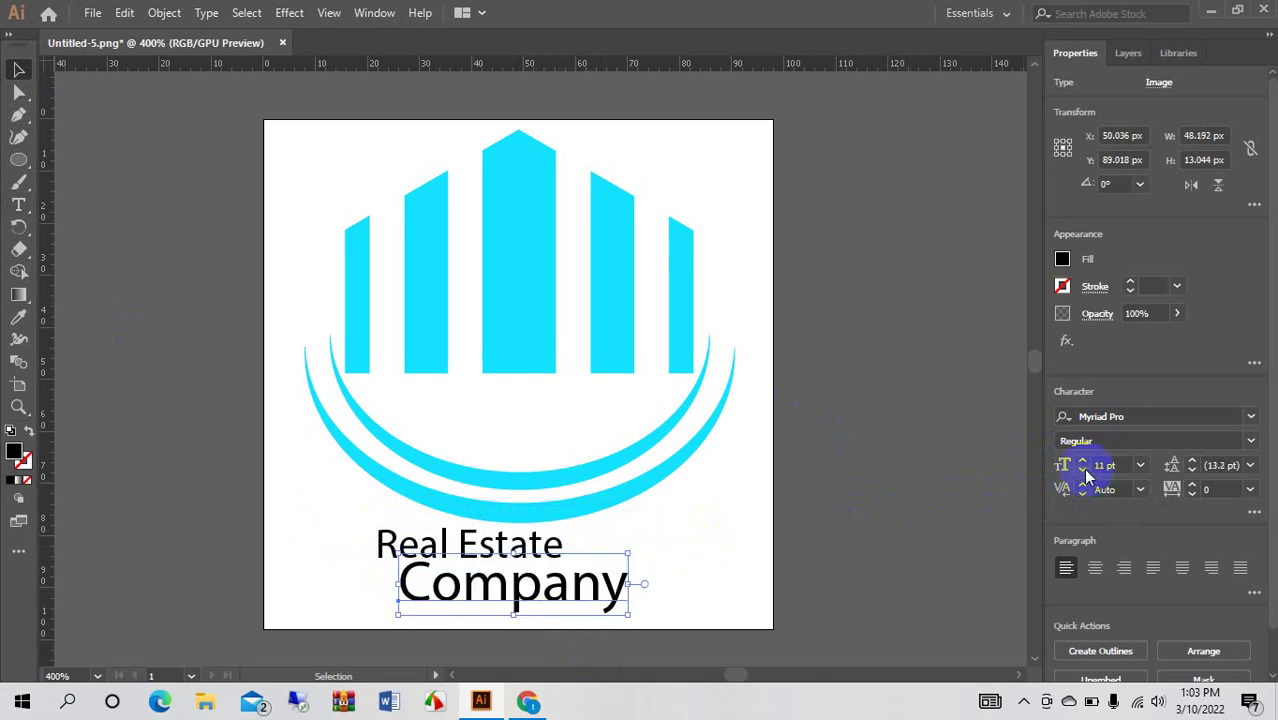
click(1082, 470)
click(1082, 470)
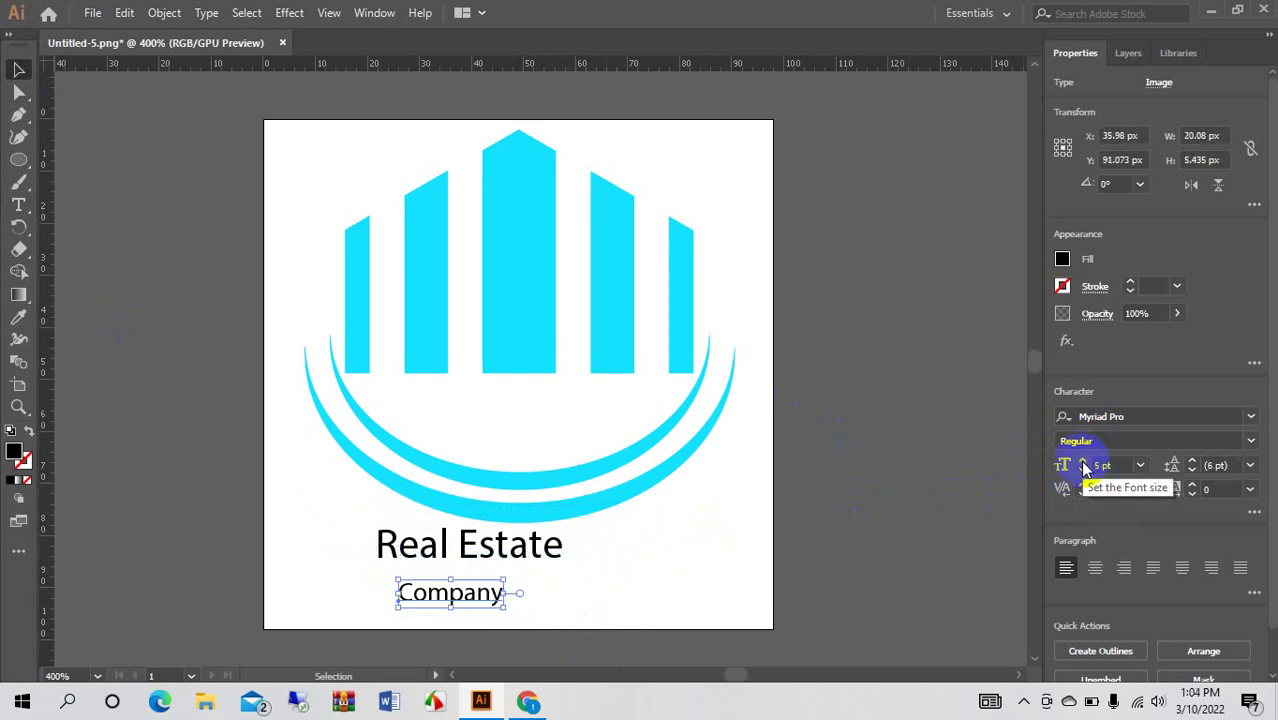
click(1082, 460)
click(1082, 460)
click(1082, 461)
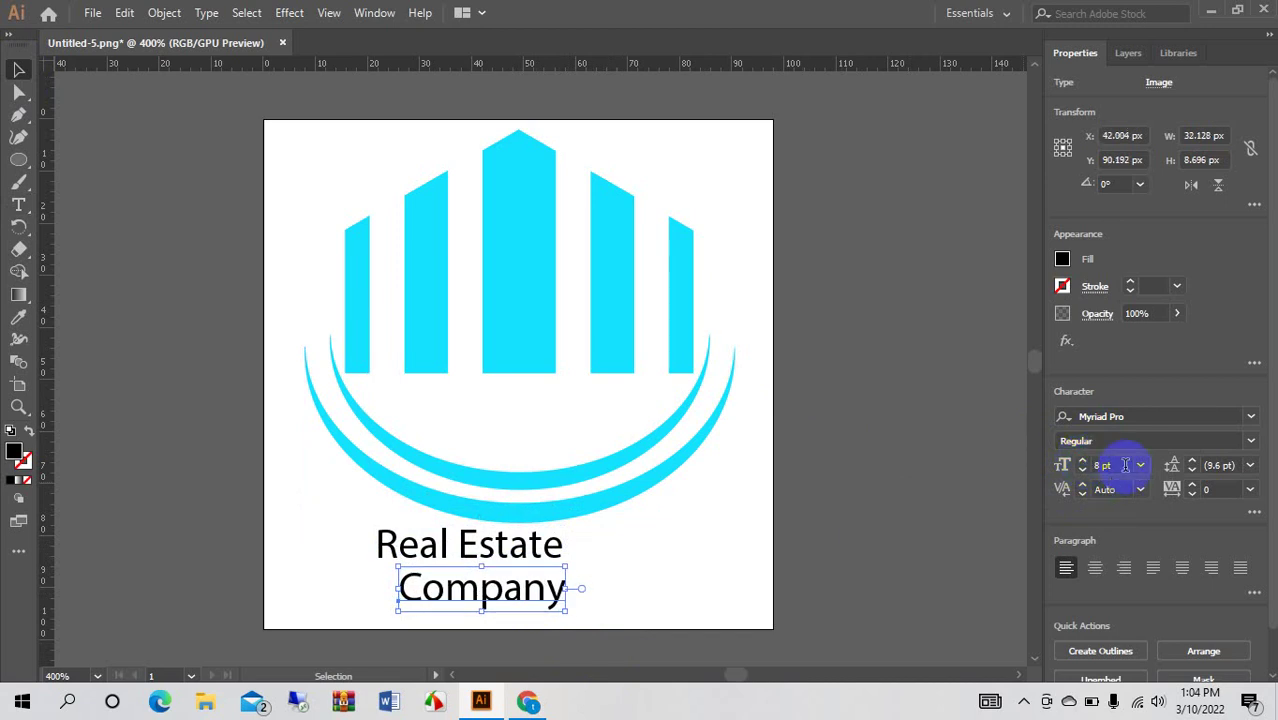
Widen Company's tracking to 83 to match the Real Estate width.
click(1193, 486)
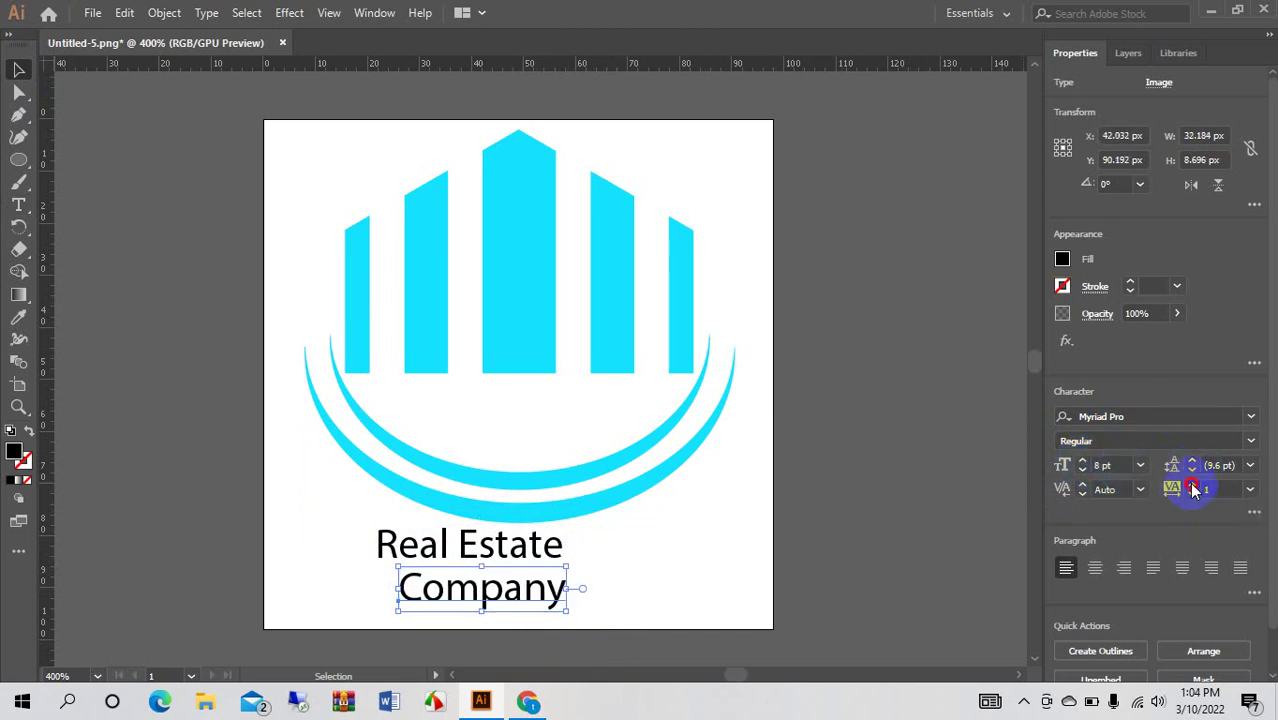
click(1193, 486)
click(1194, 486)
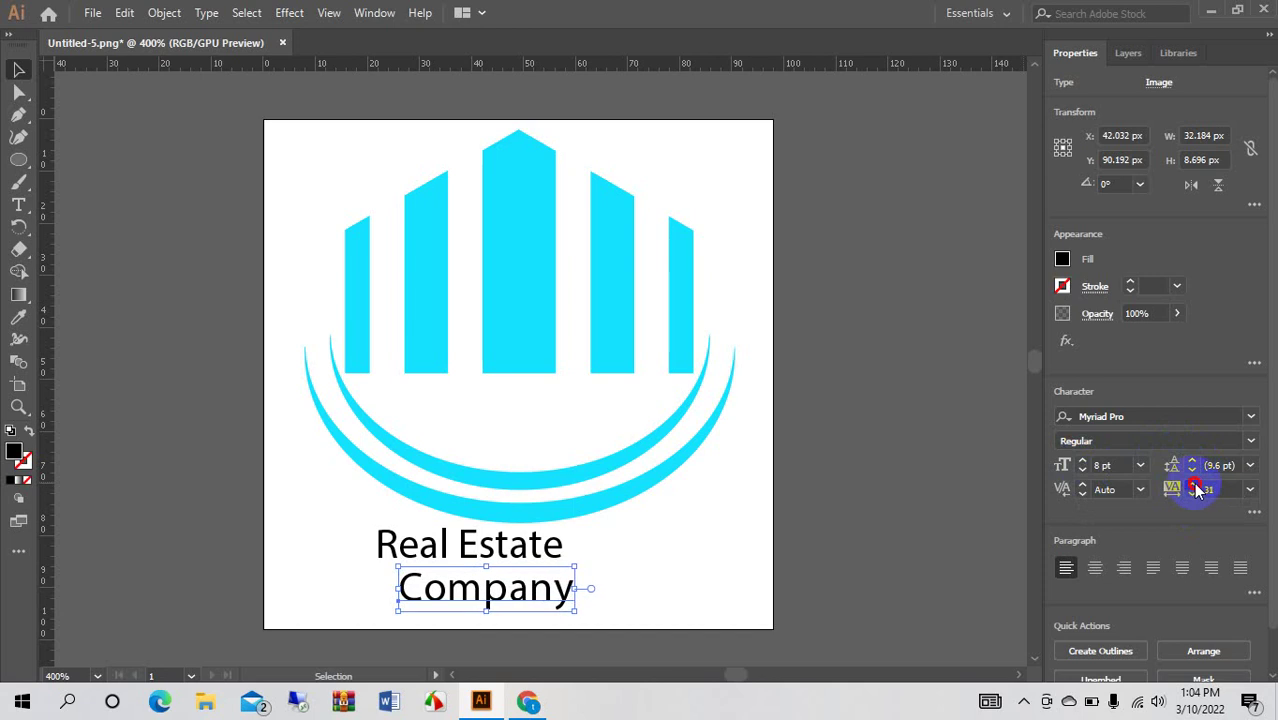
click(1196, 487)
click(1196, 487)
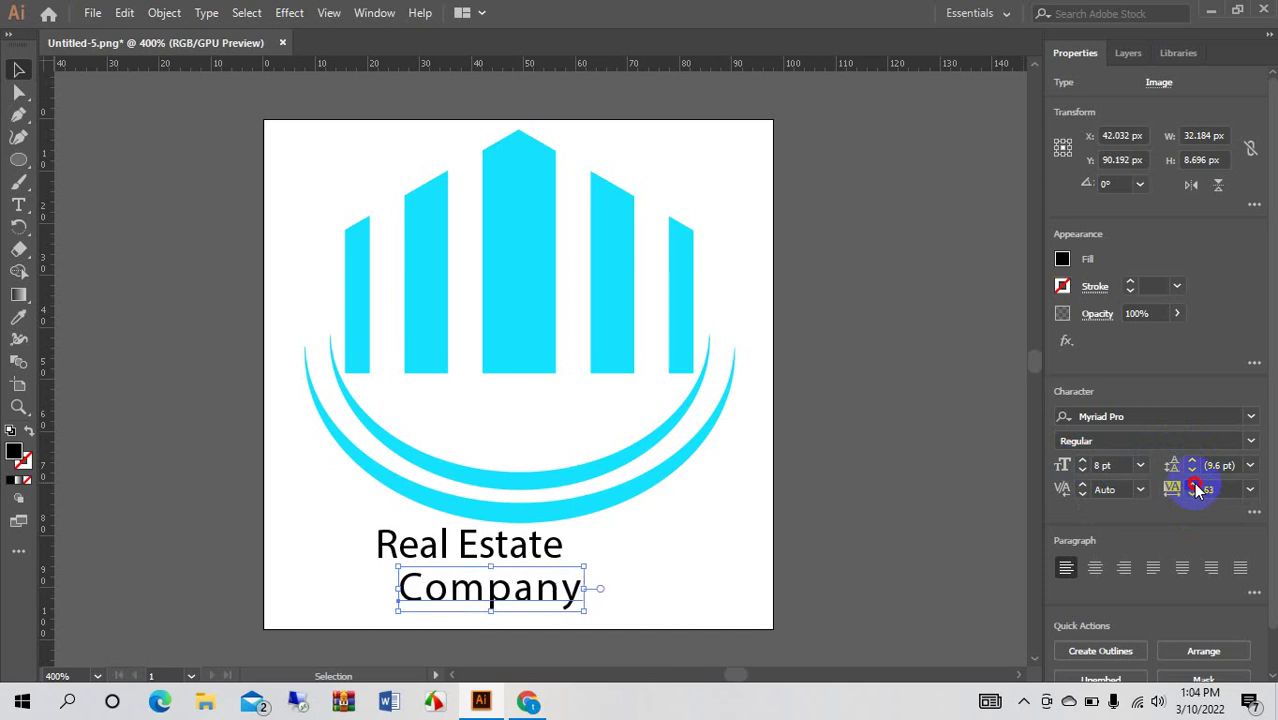
click(1196, 487)
click(1196, 487)
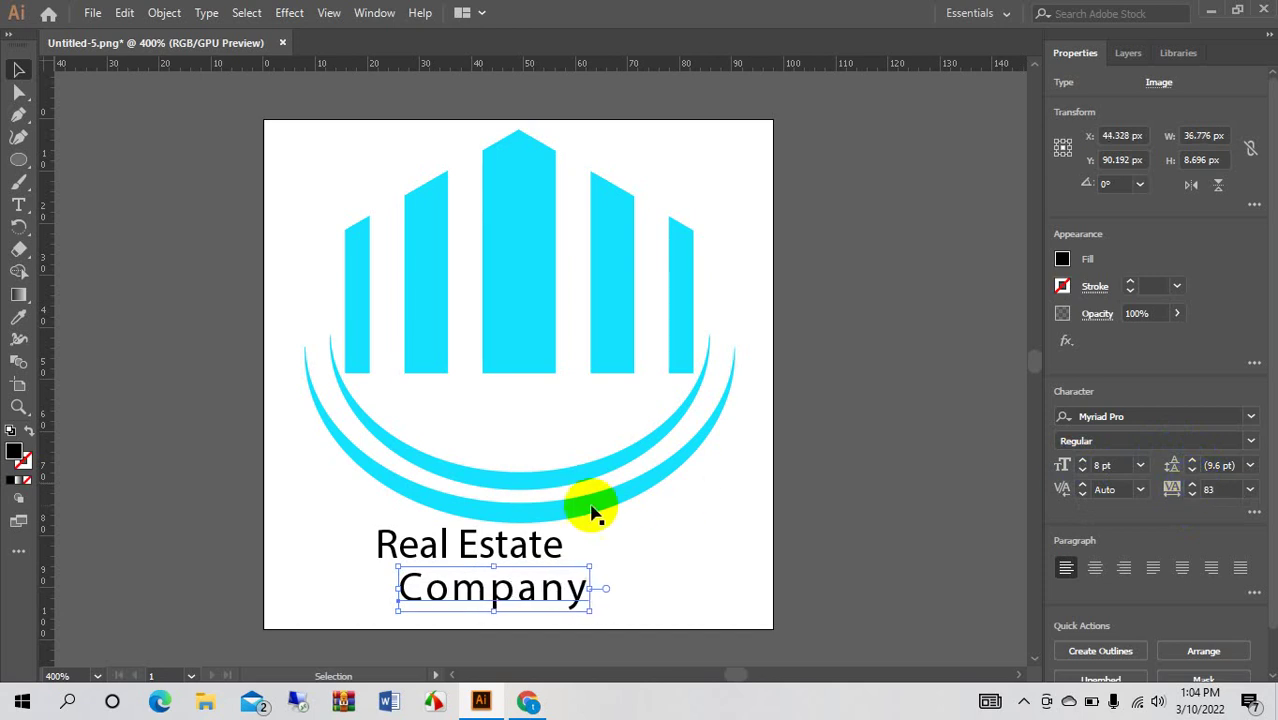
Place Real Estate above Company and centre-align both lines beneath the arcs.
drag(531, 544, 557, 551)
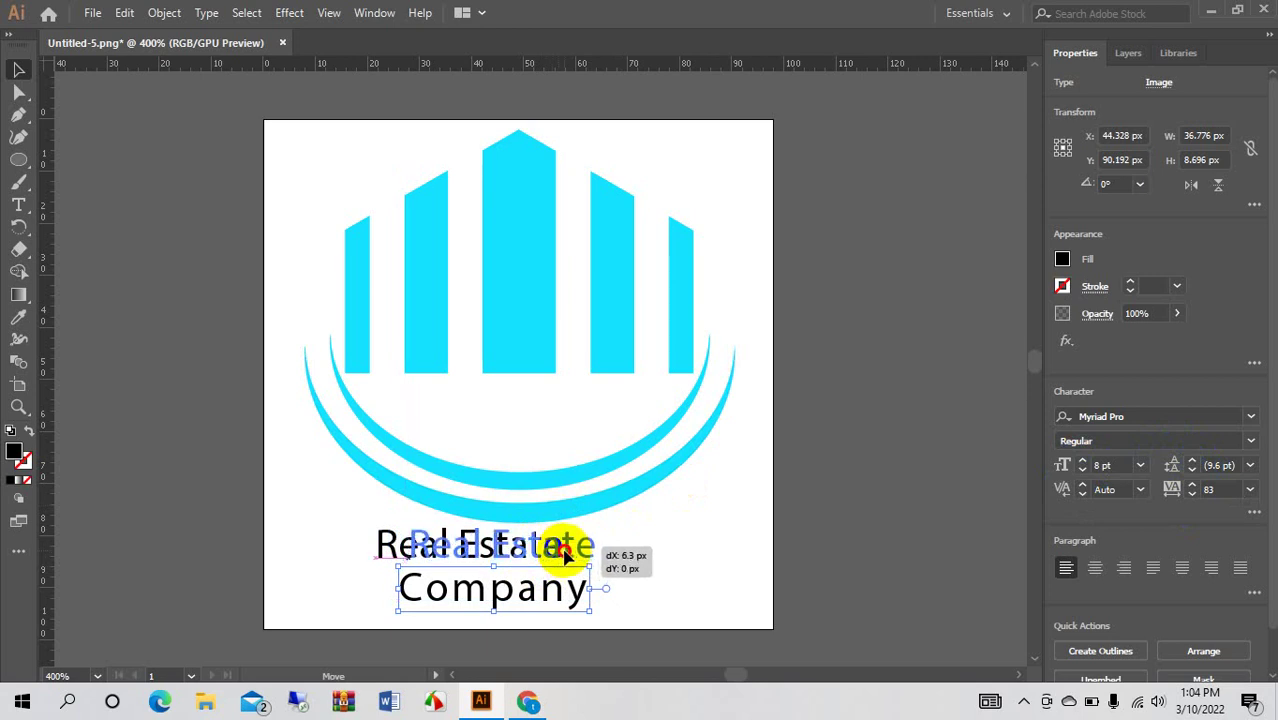
drag(558, 552, 565, 557)
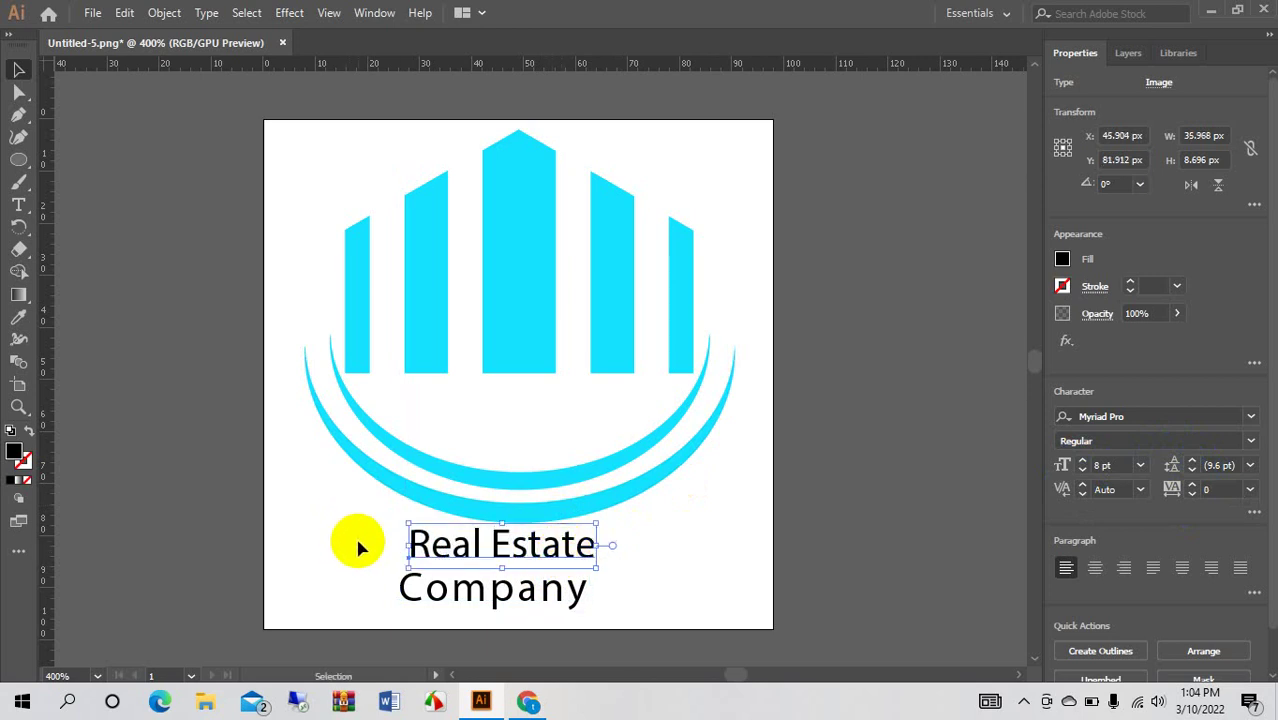
mouse_move(354, 537)
mouse_down()
mouse_move(524, 633)
mouse_move(604, 650)
mouse_up()
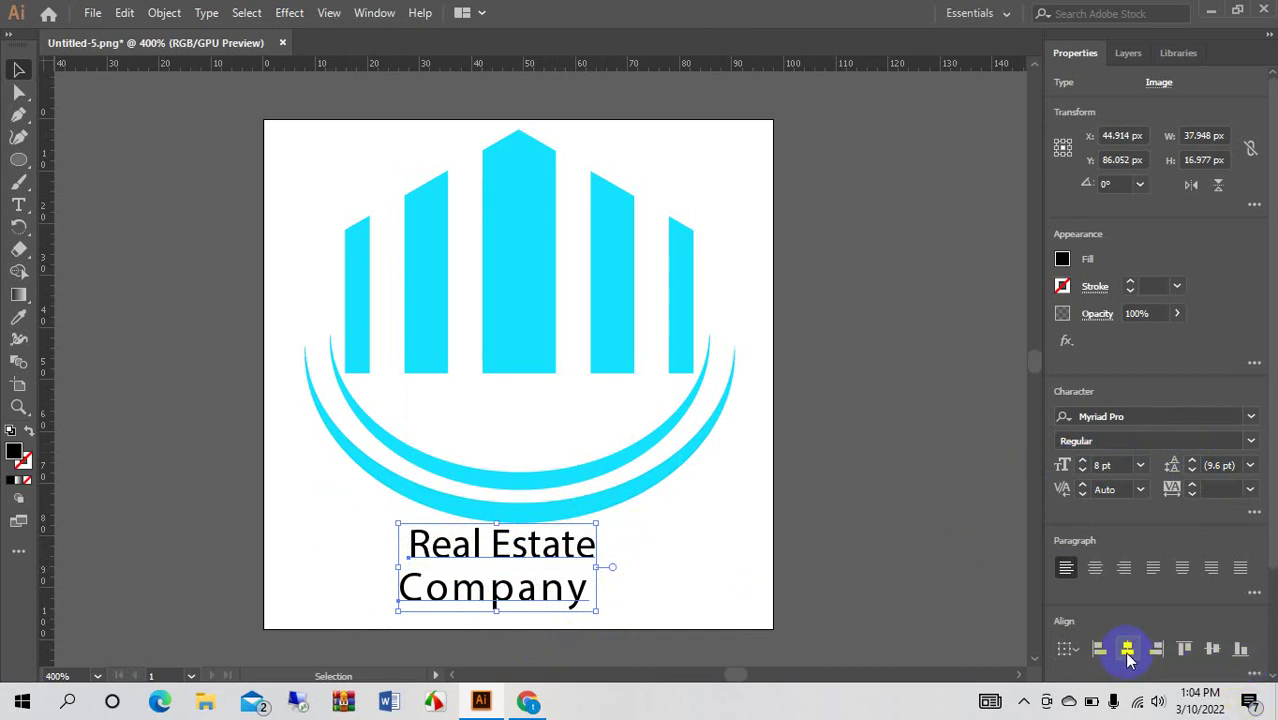
click(1130, 652)
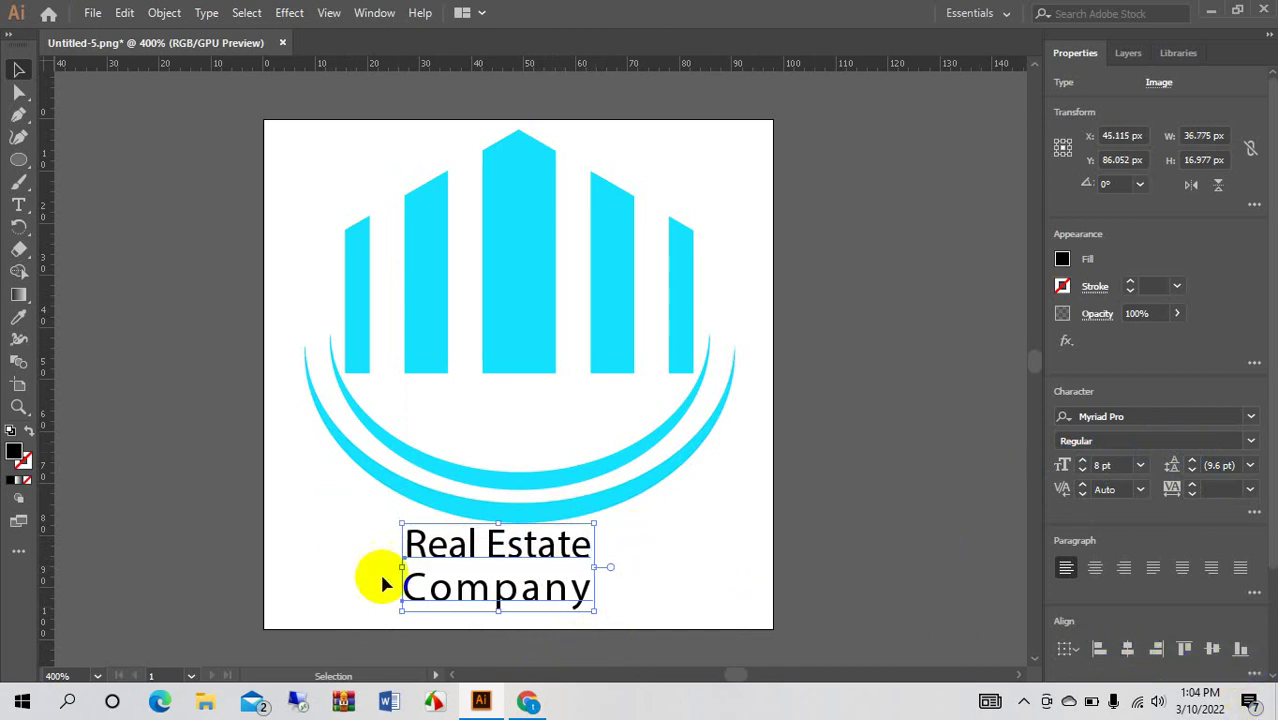
drag(495, 549, 531, 557)
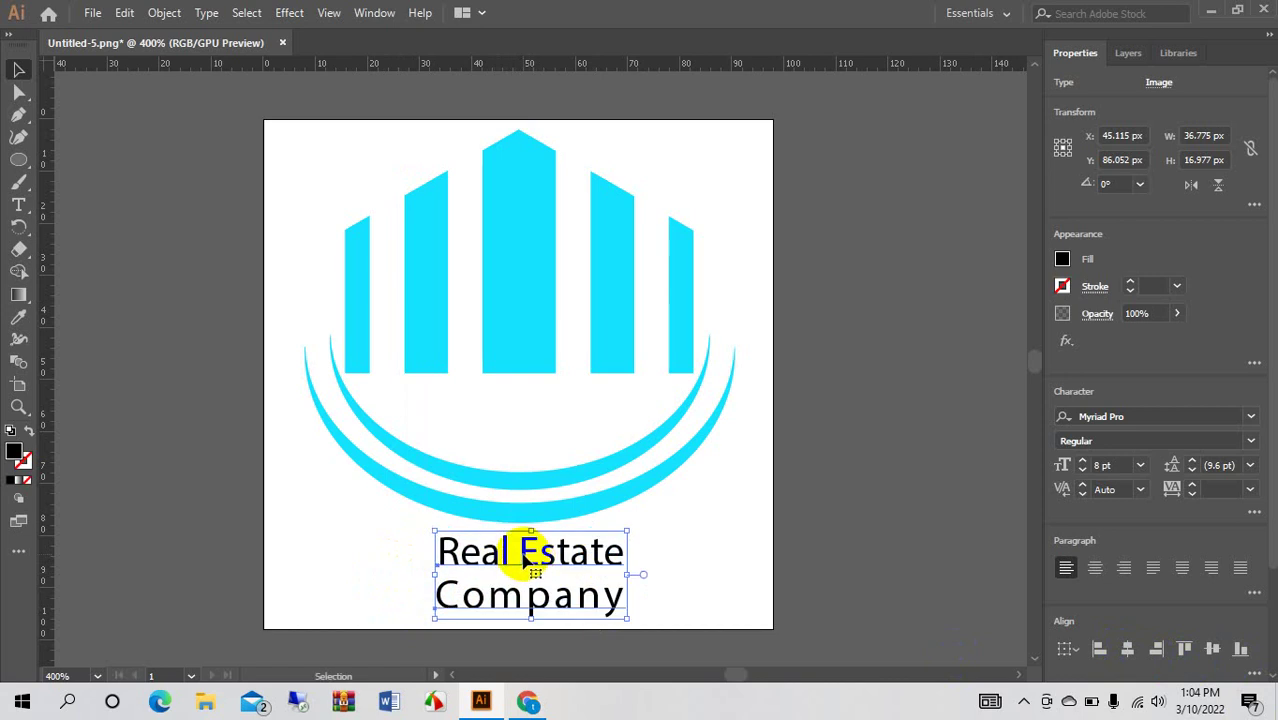
Convert both text lines to outlines.
click(402, 102)
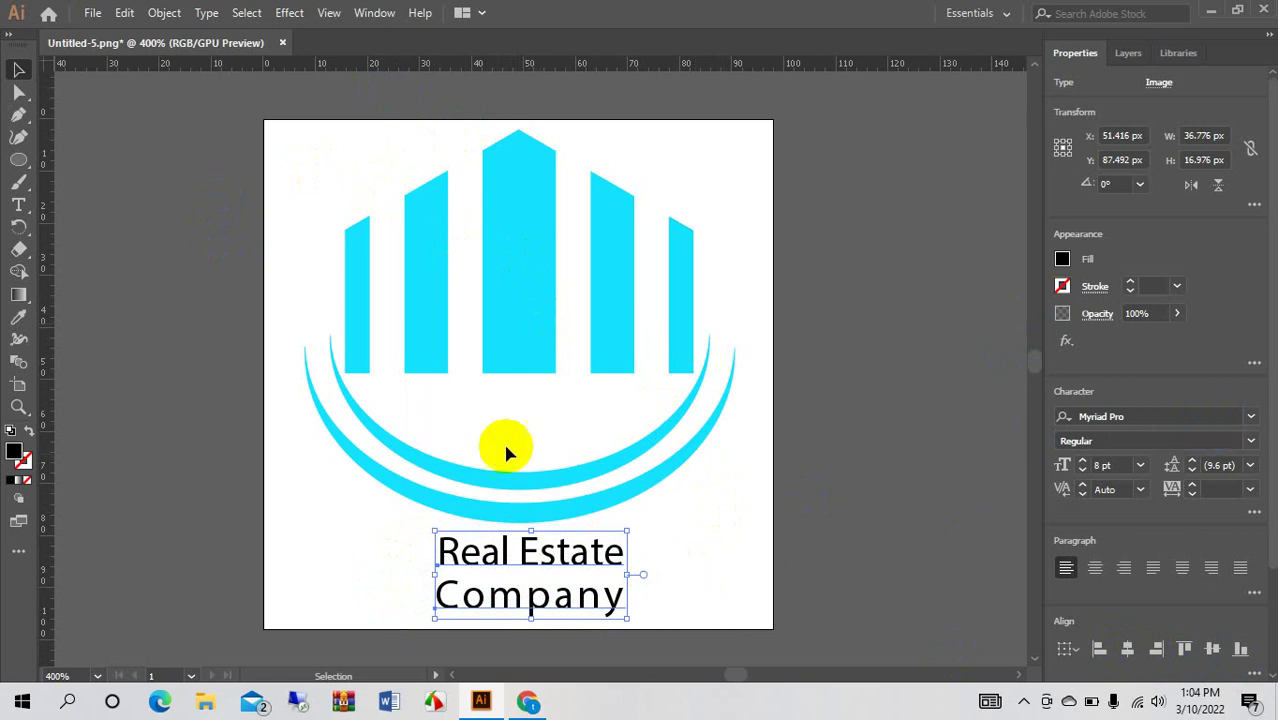
right_click(529, 563)
click(622, 330)
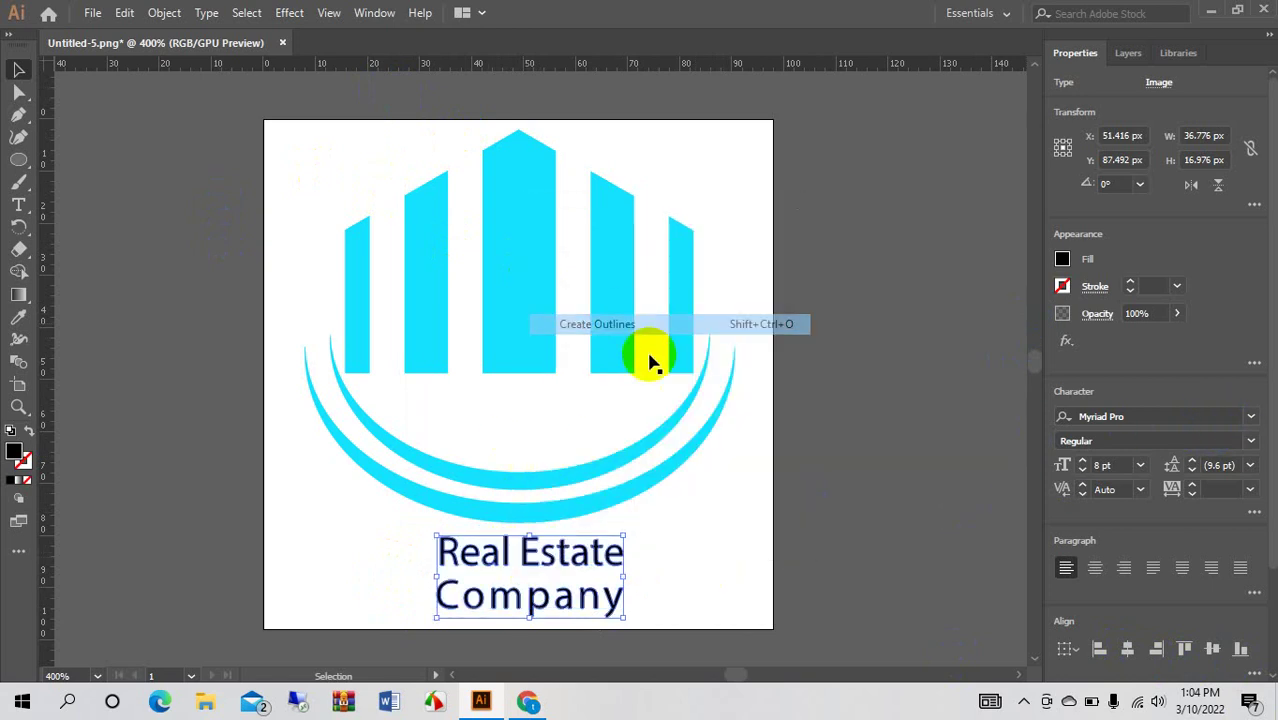
click(757, 496)
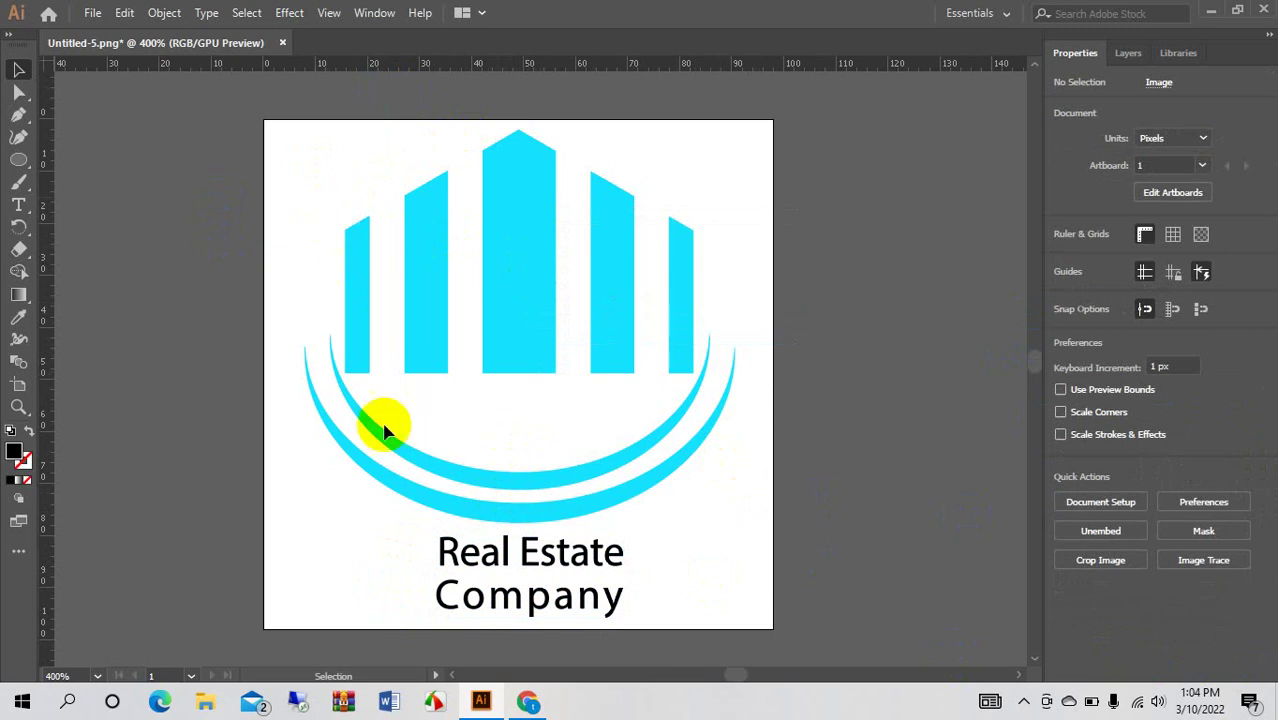
Fill the inner arc with orange (#FFB00A) using the RGB sliders.
click(491, 483)
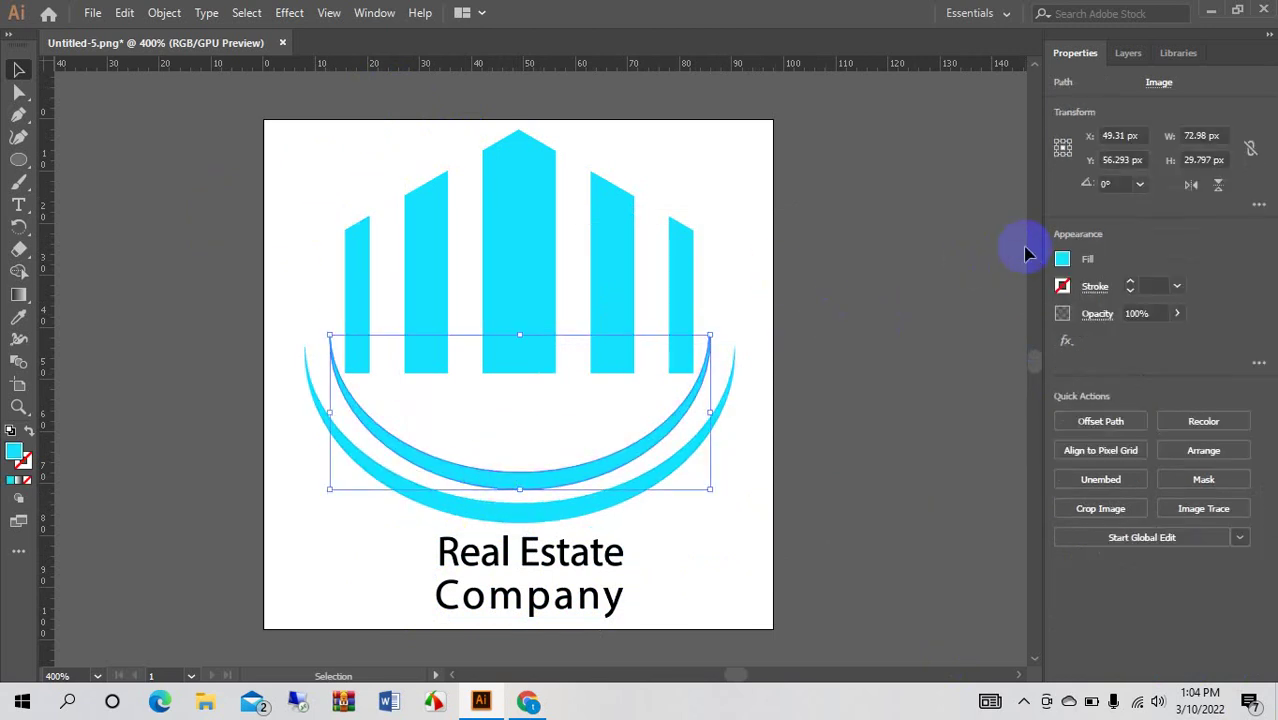
click(1063, 260)
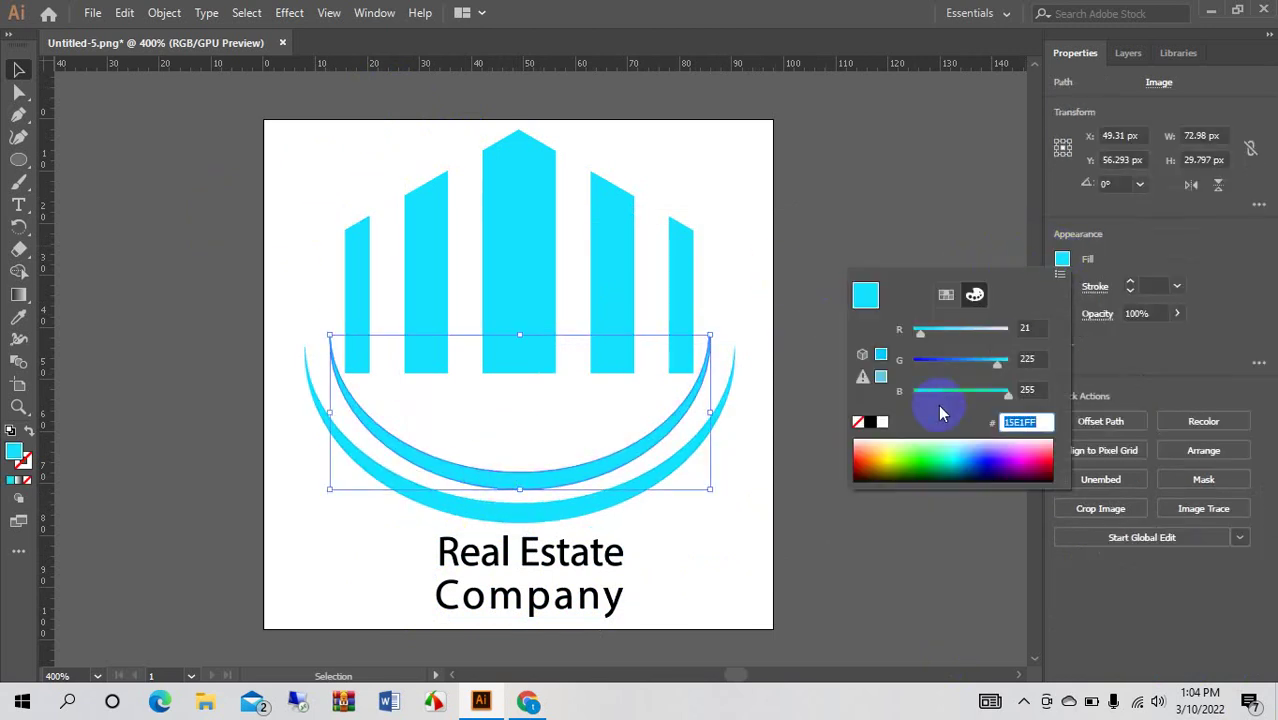
click(886, 455)
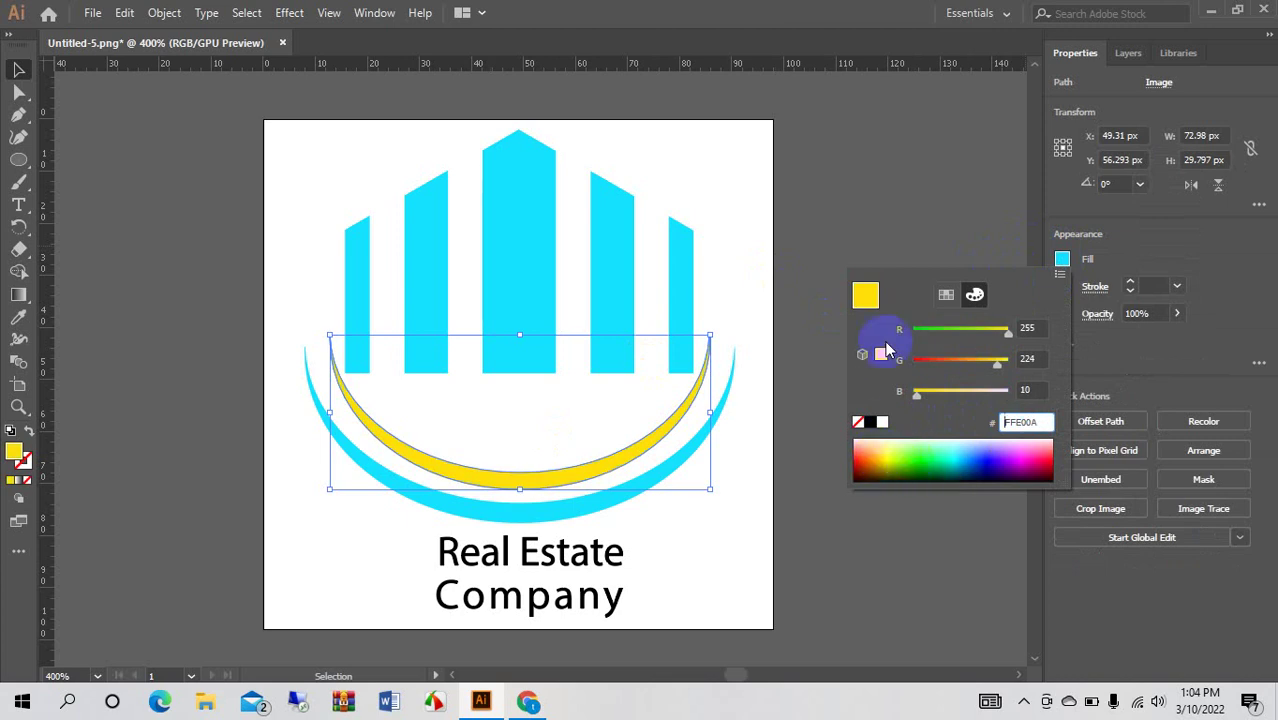
click(988, 362)
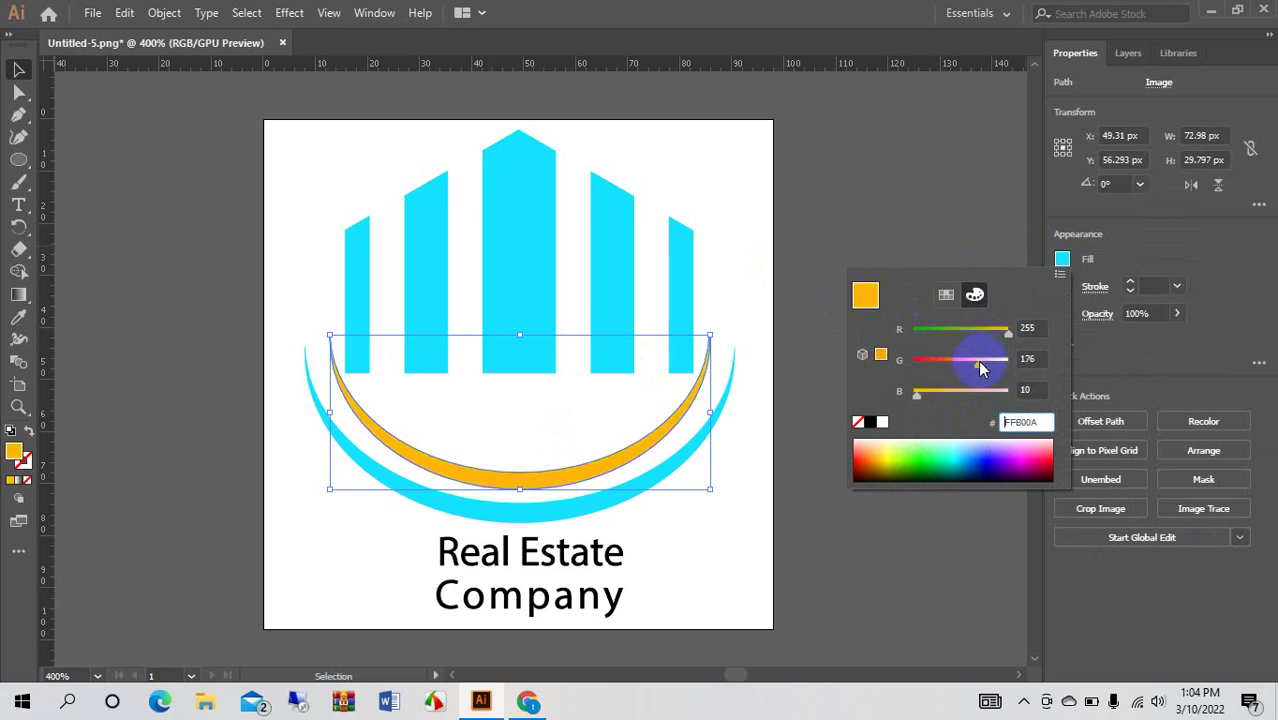
click(679, 551)
click(652, 530)
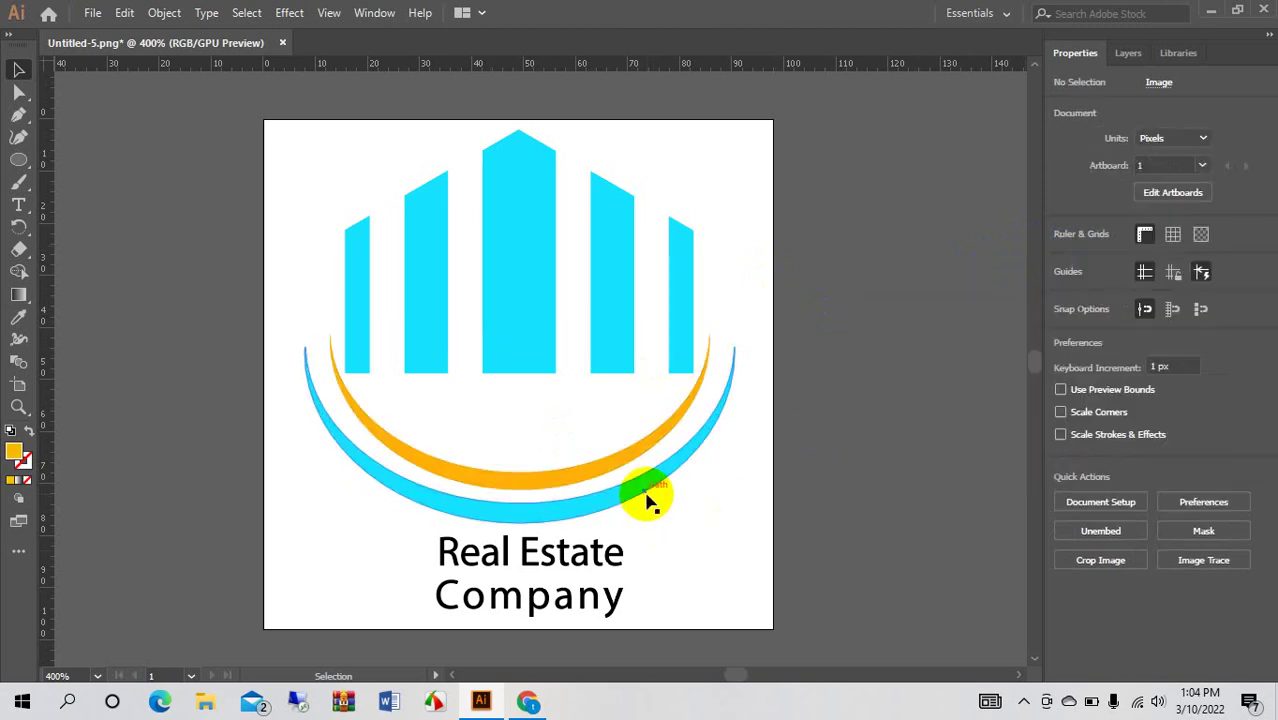
click(650, 496)
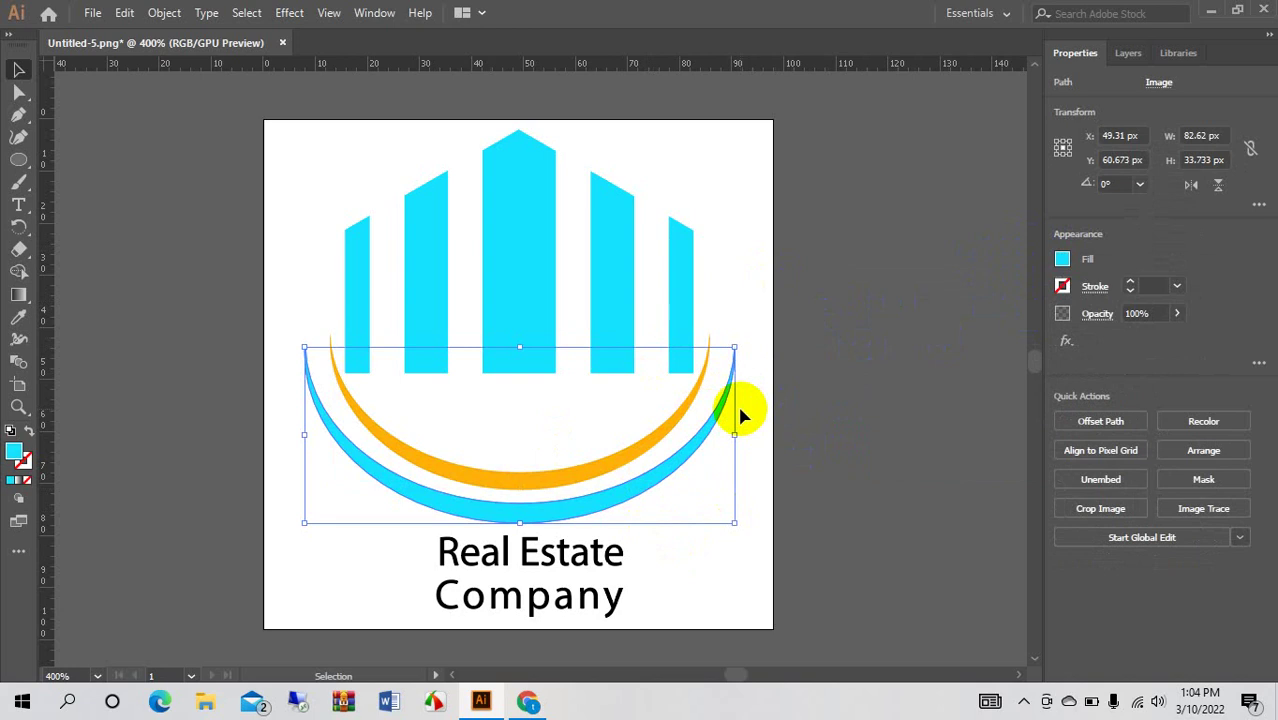
click(813, 331)
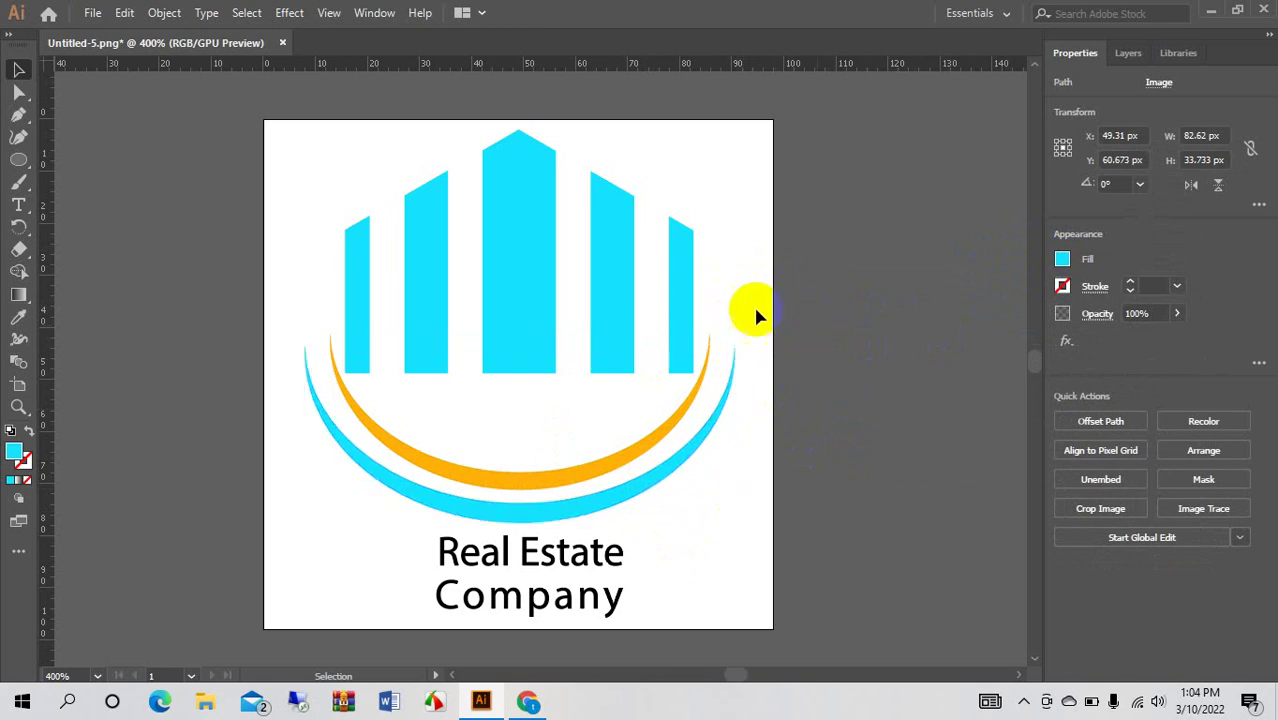
Eyedropper the arc's orange onto the centre skyline bar.
click(503, 316)
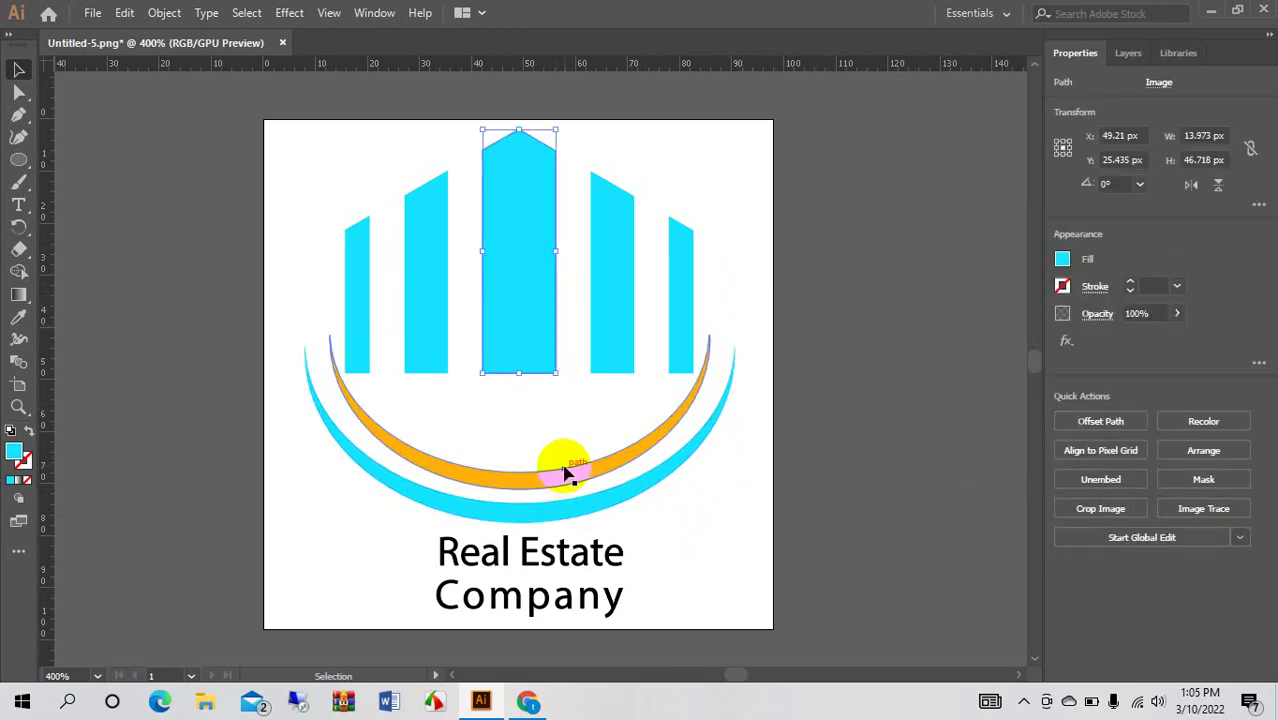
key(i)
click(565, 472)
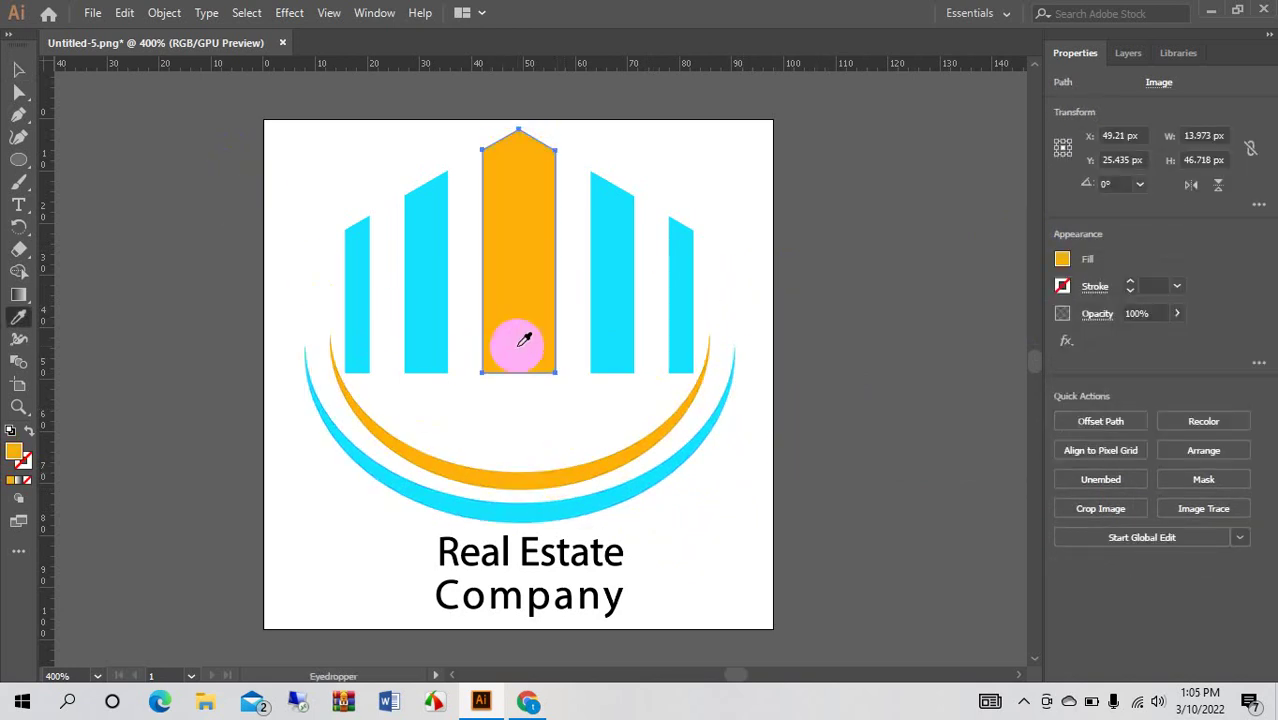
click(18, 69)
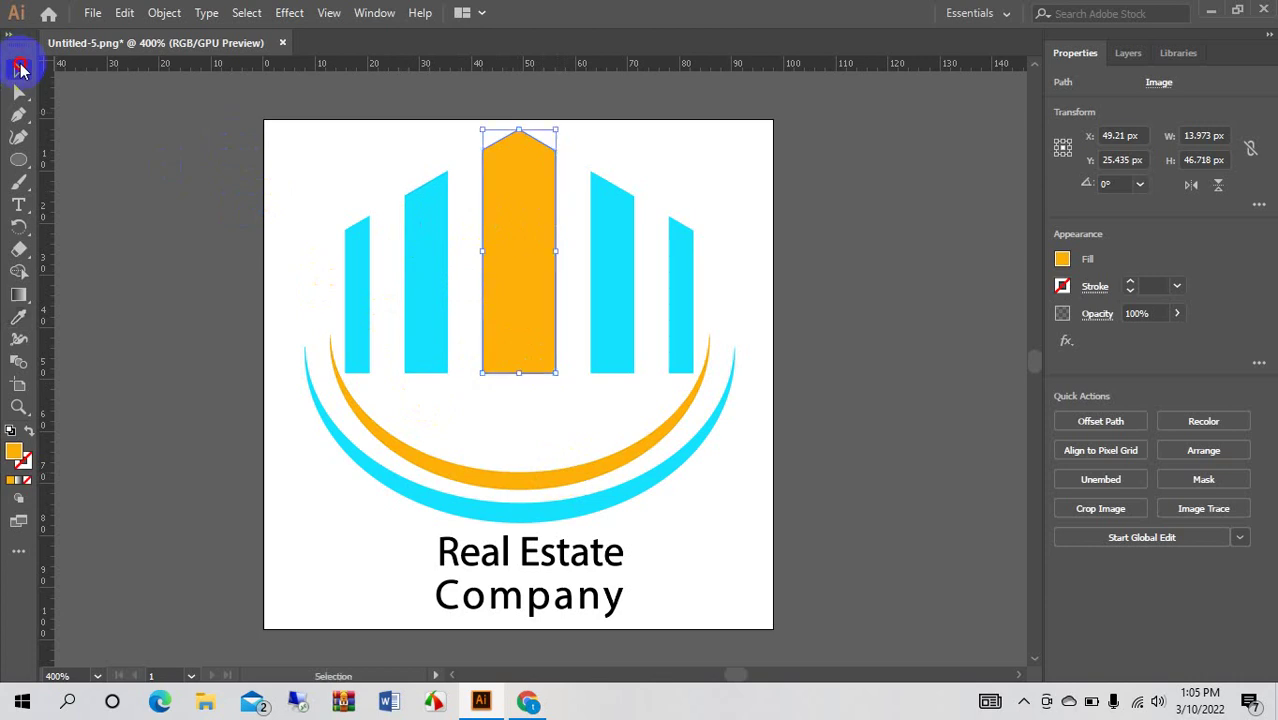
click(970, 390)
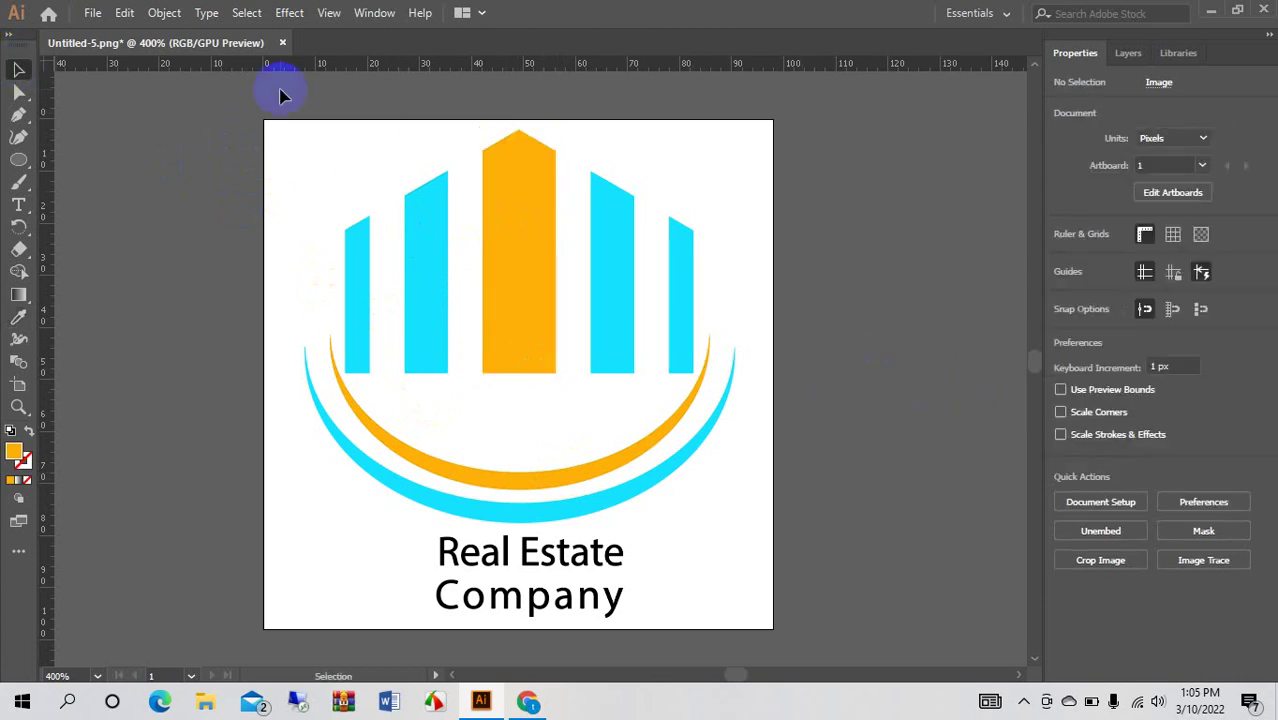